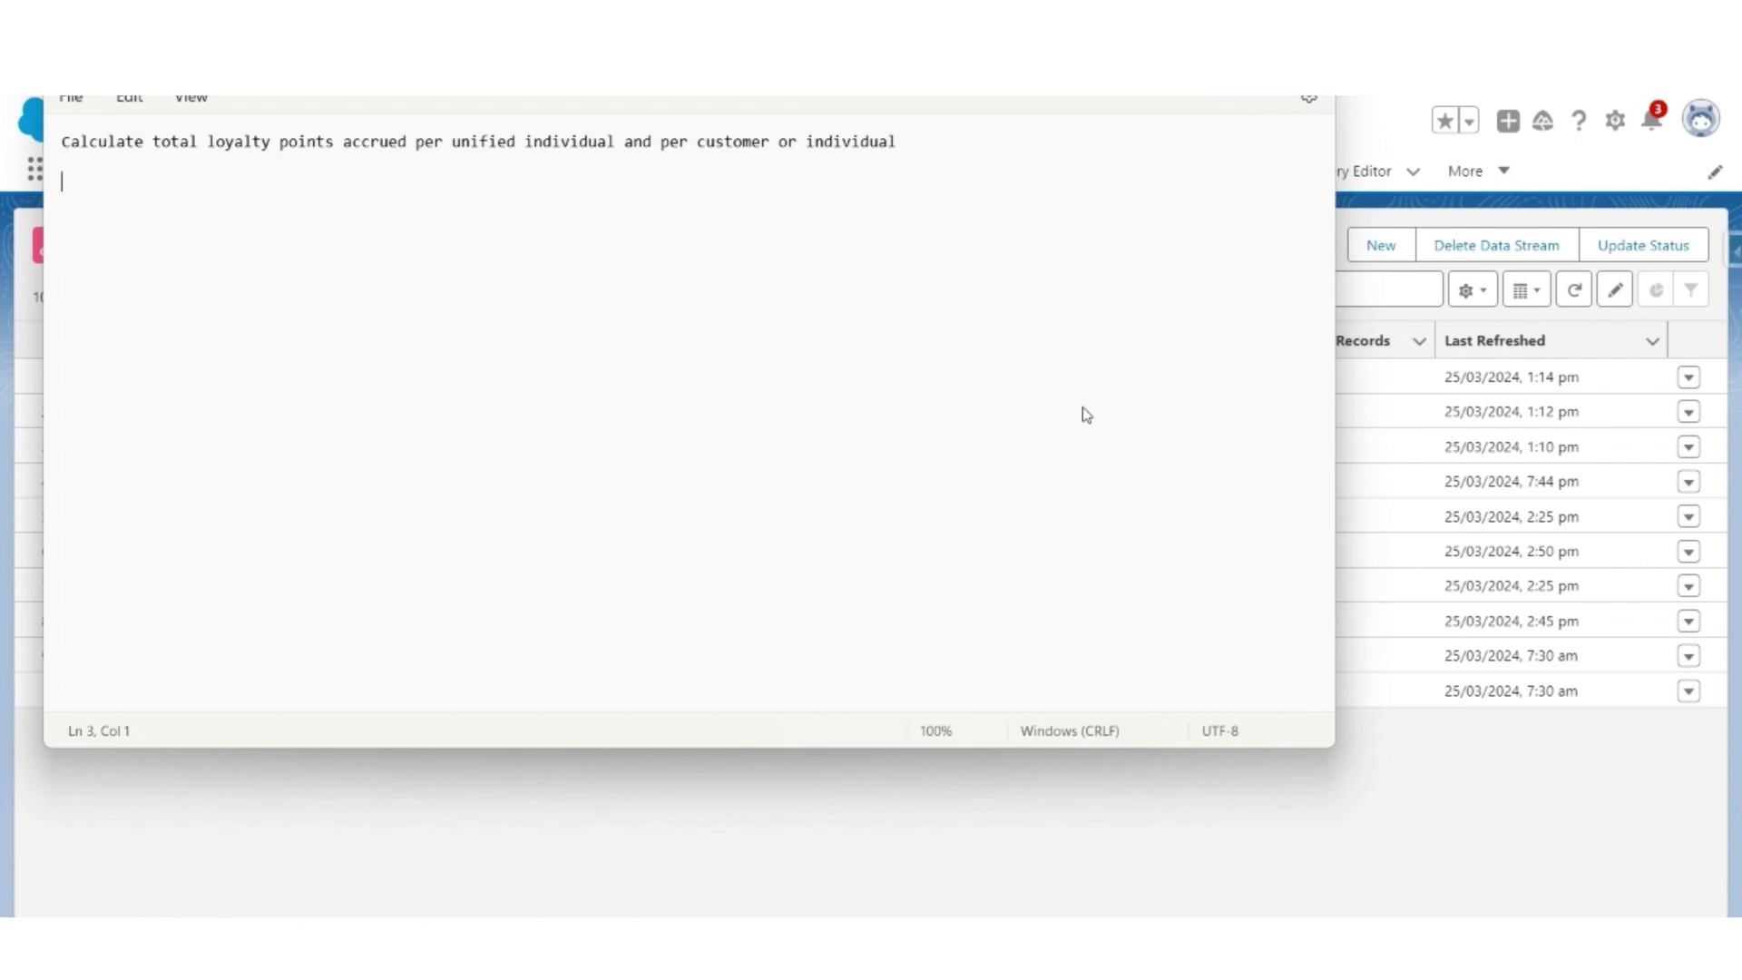
Switch to Data Cloud and open the Data Exploration workspace in the Query Editor.
key("alt+Tab")
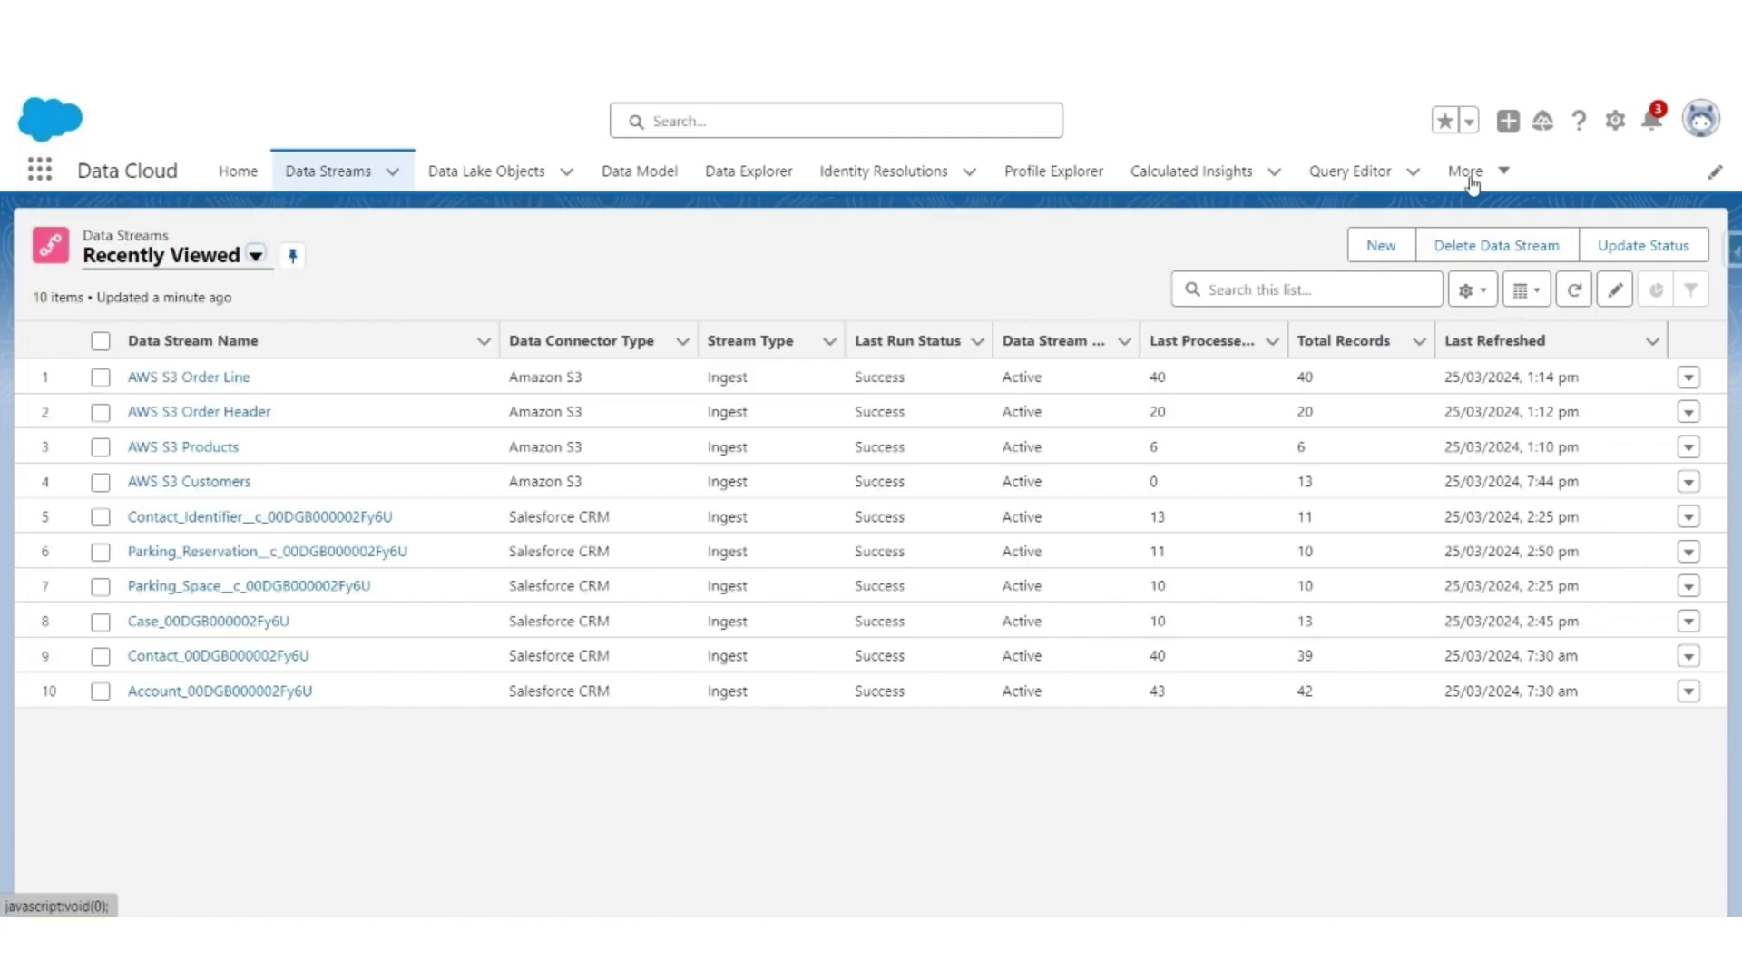
left_click(1470, 177)
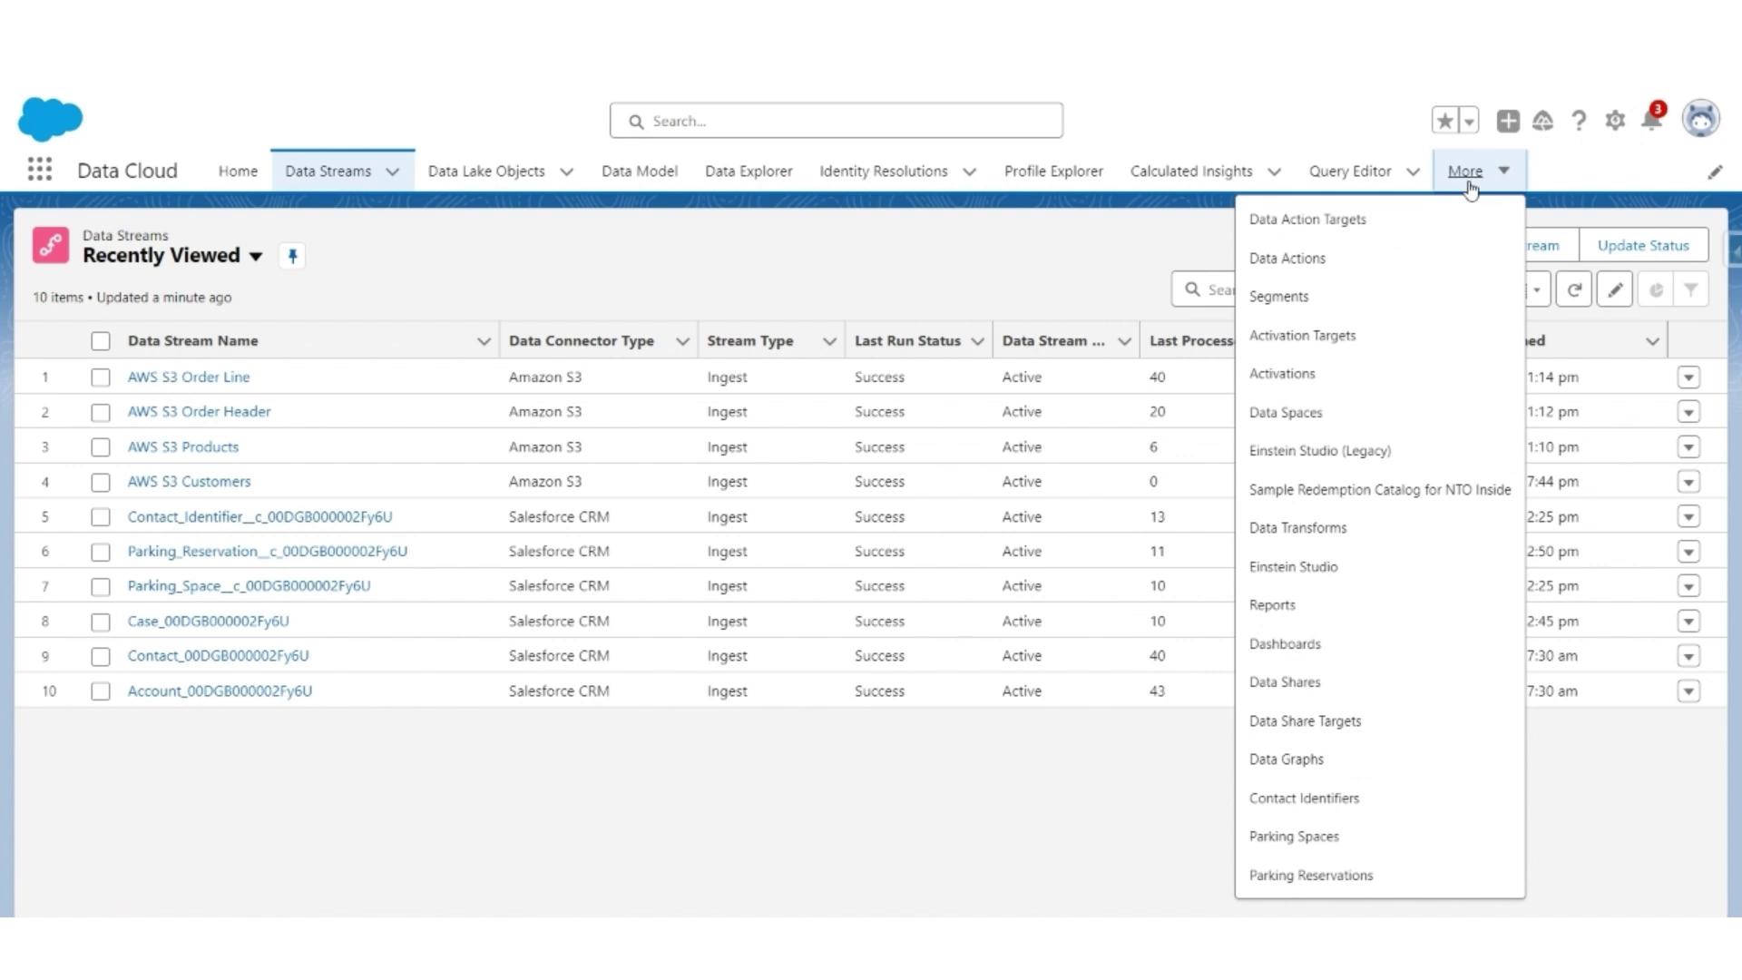
left_click(1345, 175)
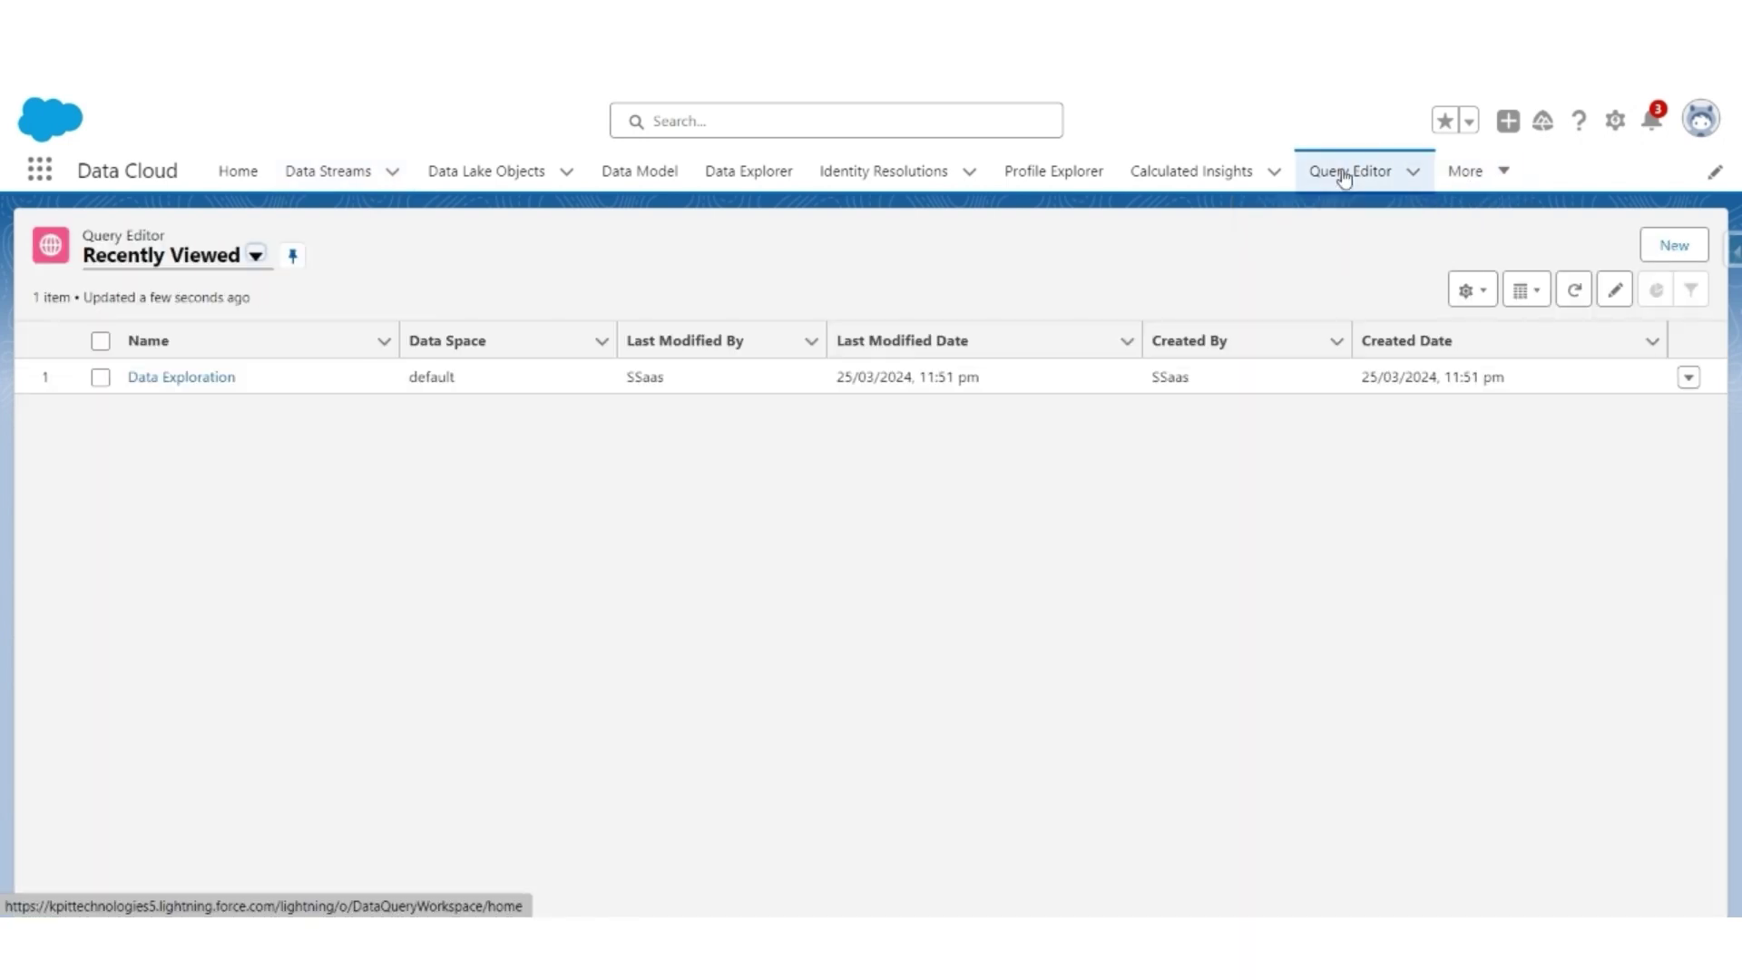
left_click(191, 379)
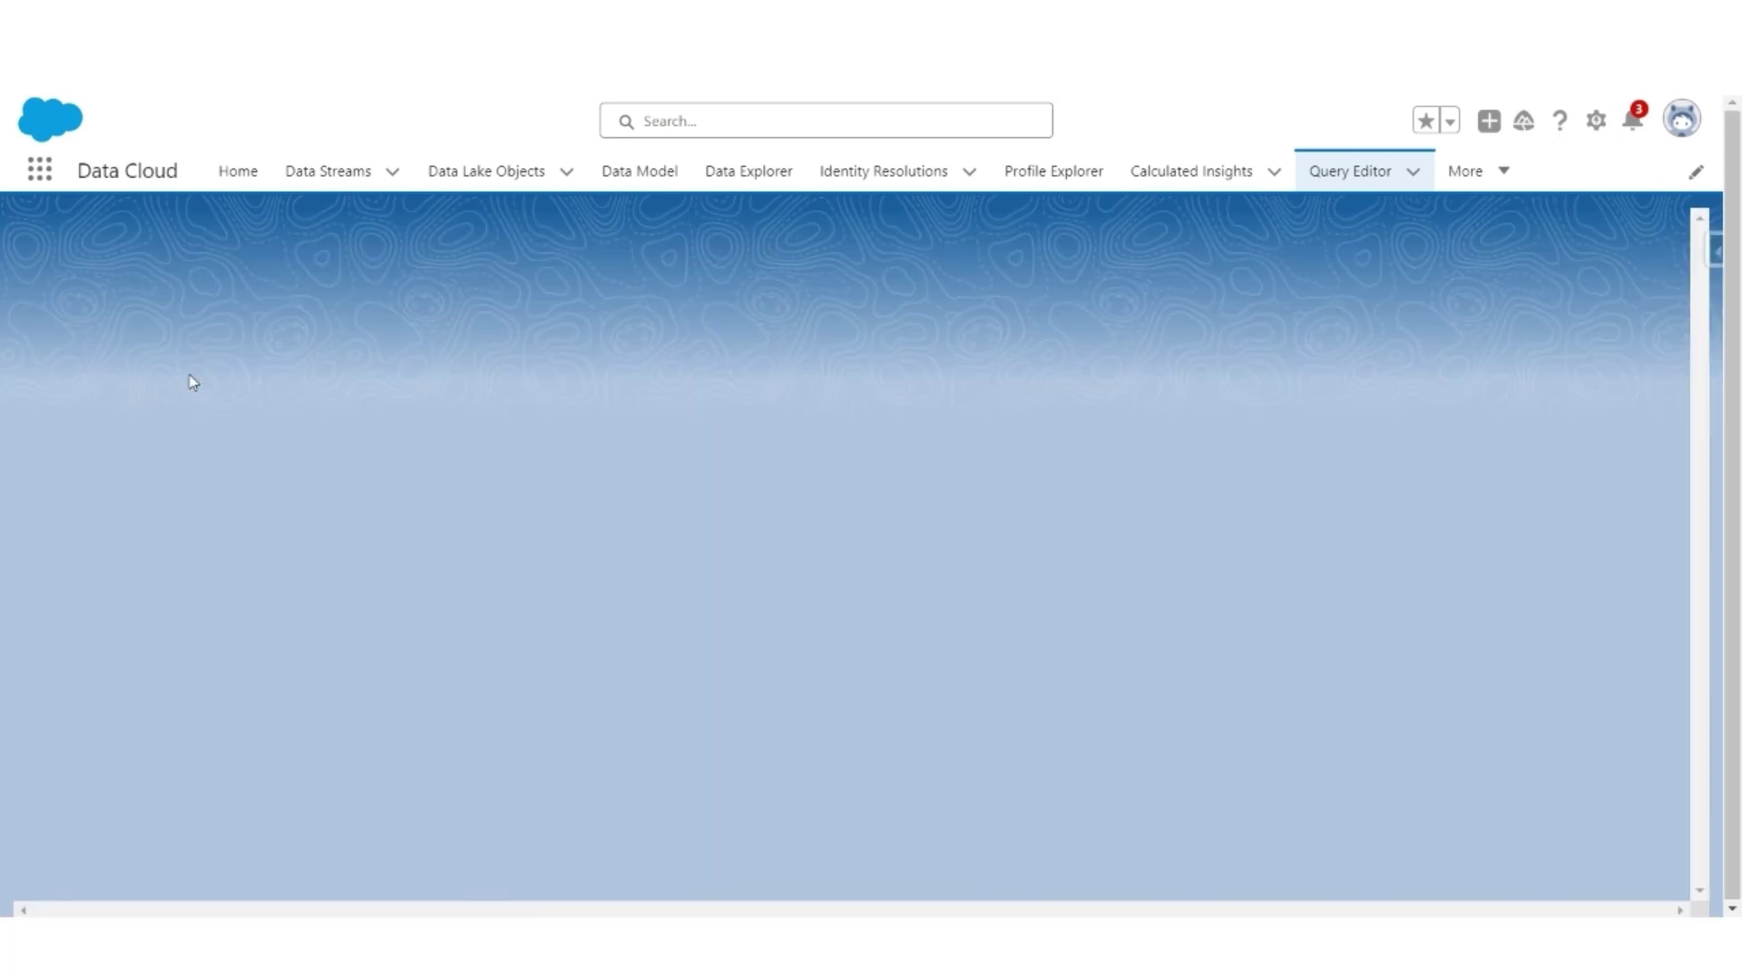
Open the Sales Order object from the Engagement category of the data model objects.
left_click(237, 311)
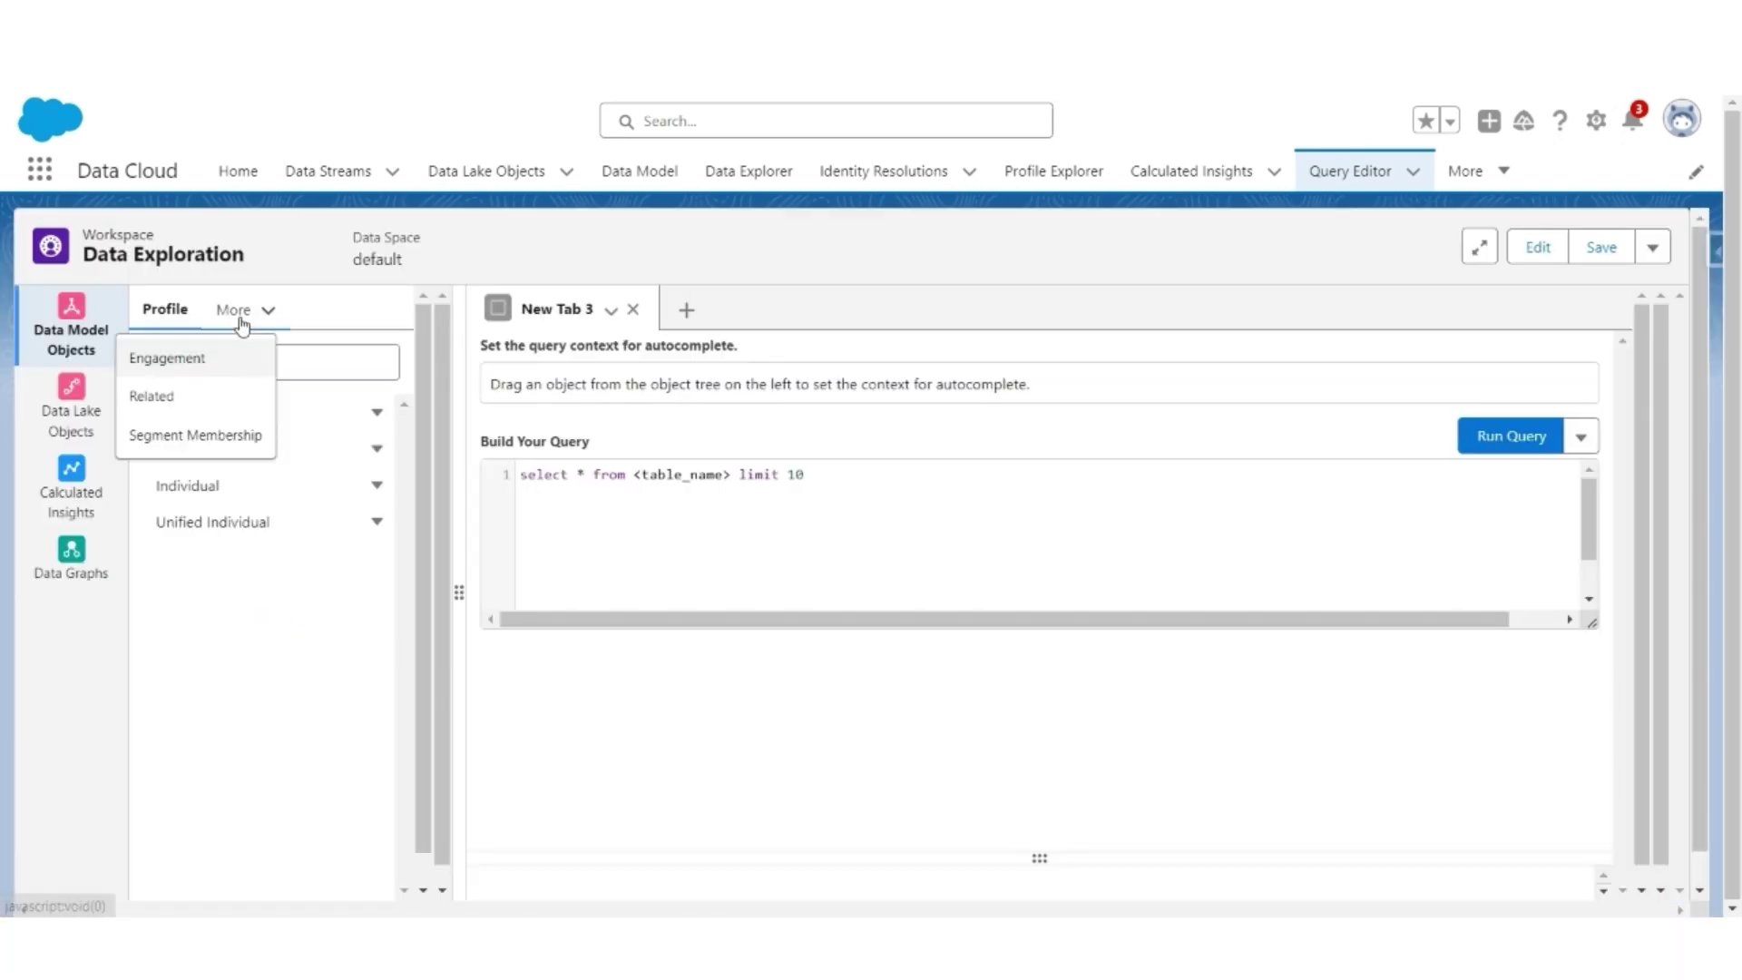
left_click(177, 359)
left_click(193, 485)
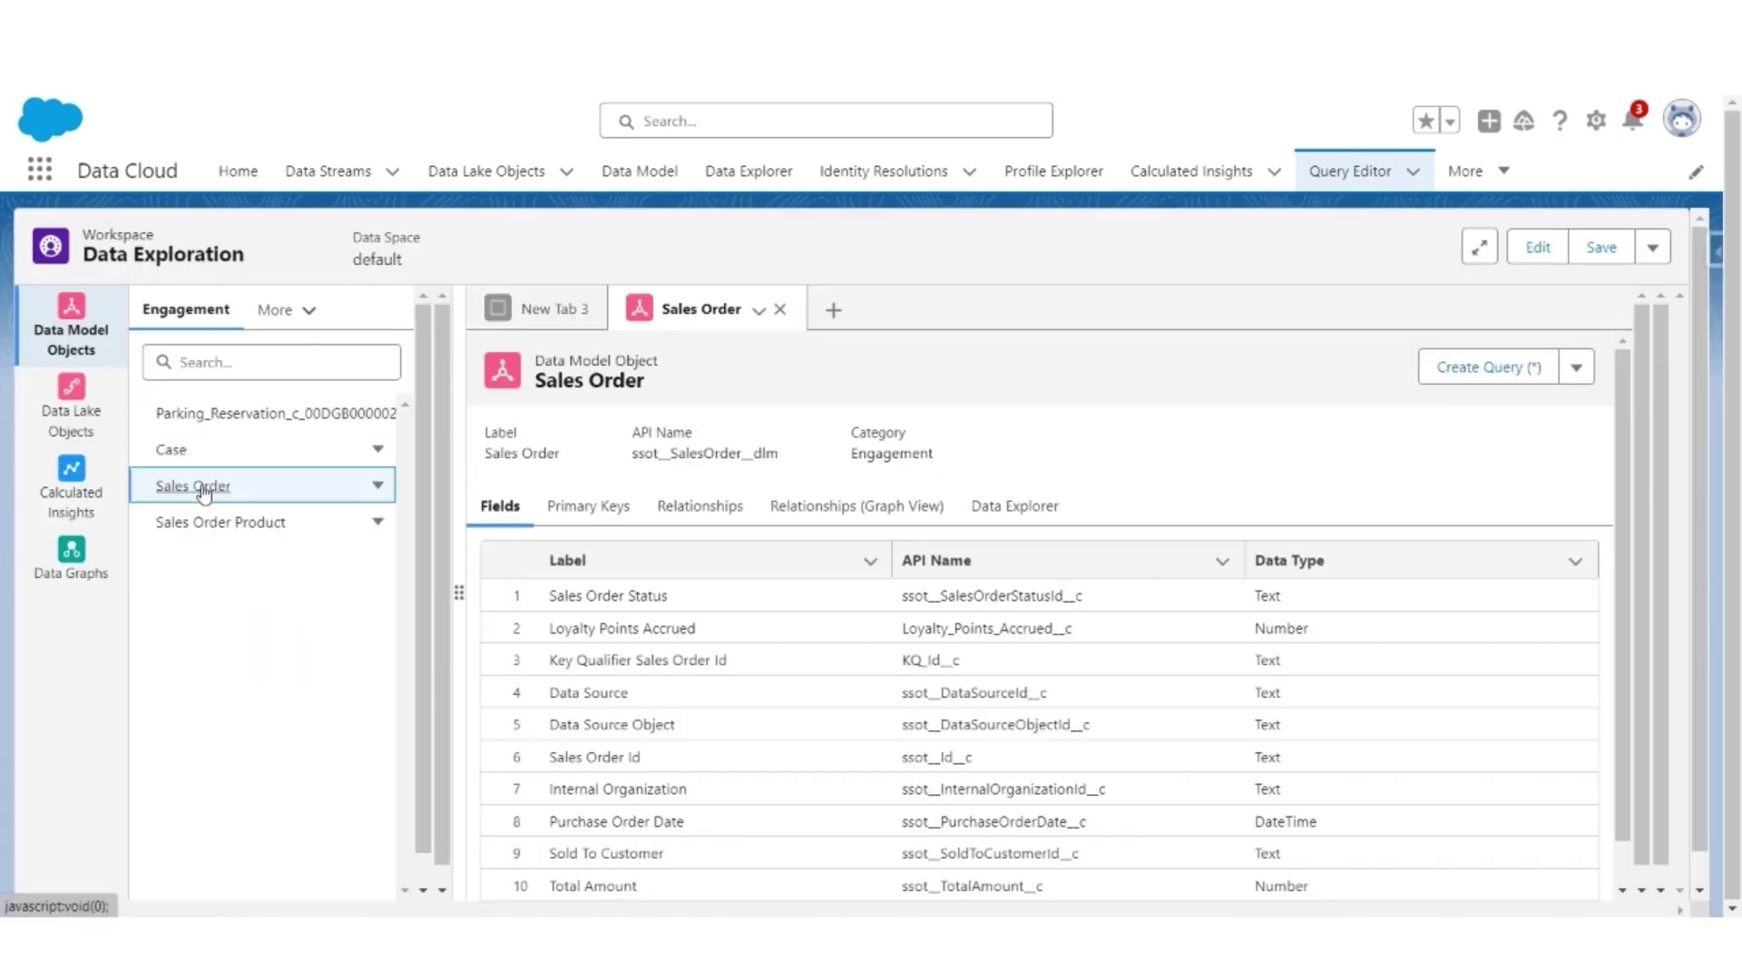
Record the object's API name in the text notes as "Sales order -> ssot__SalesOrder__dlm".
double_click(725, 452)
key("ctrl+c")
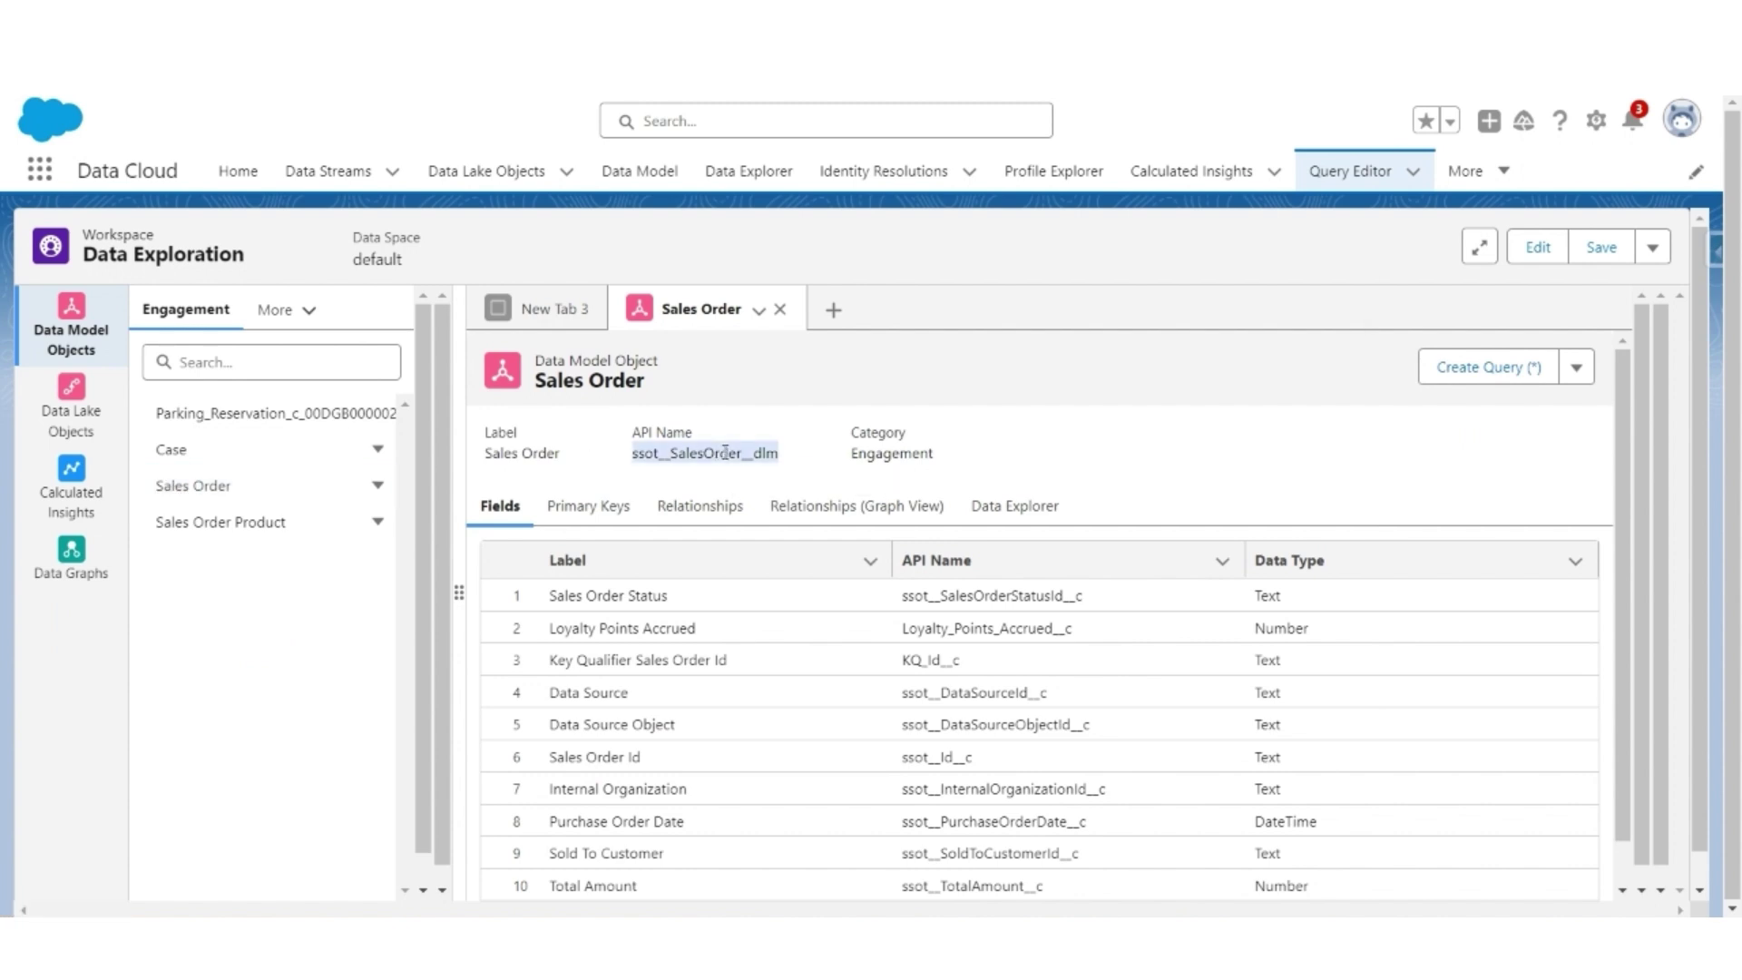
key("alt+Tab")
type("Sales order -?>")
key("ctrl+v")
key("Return")
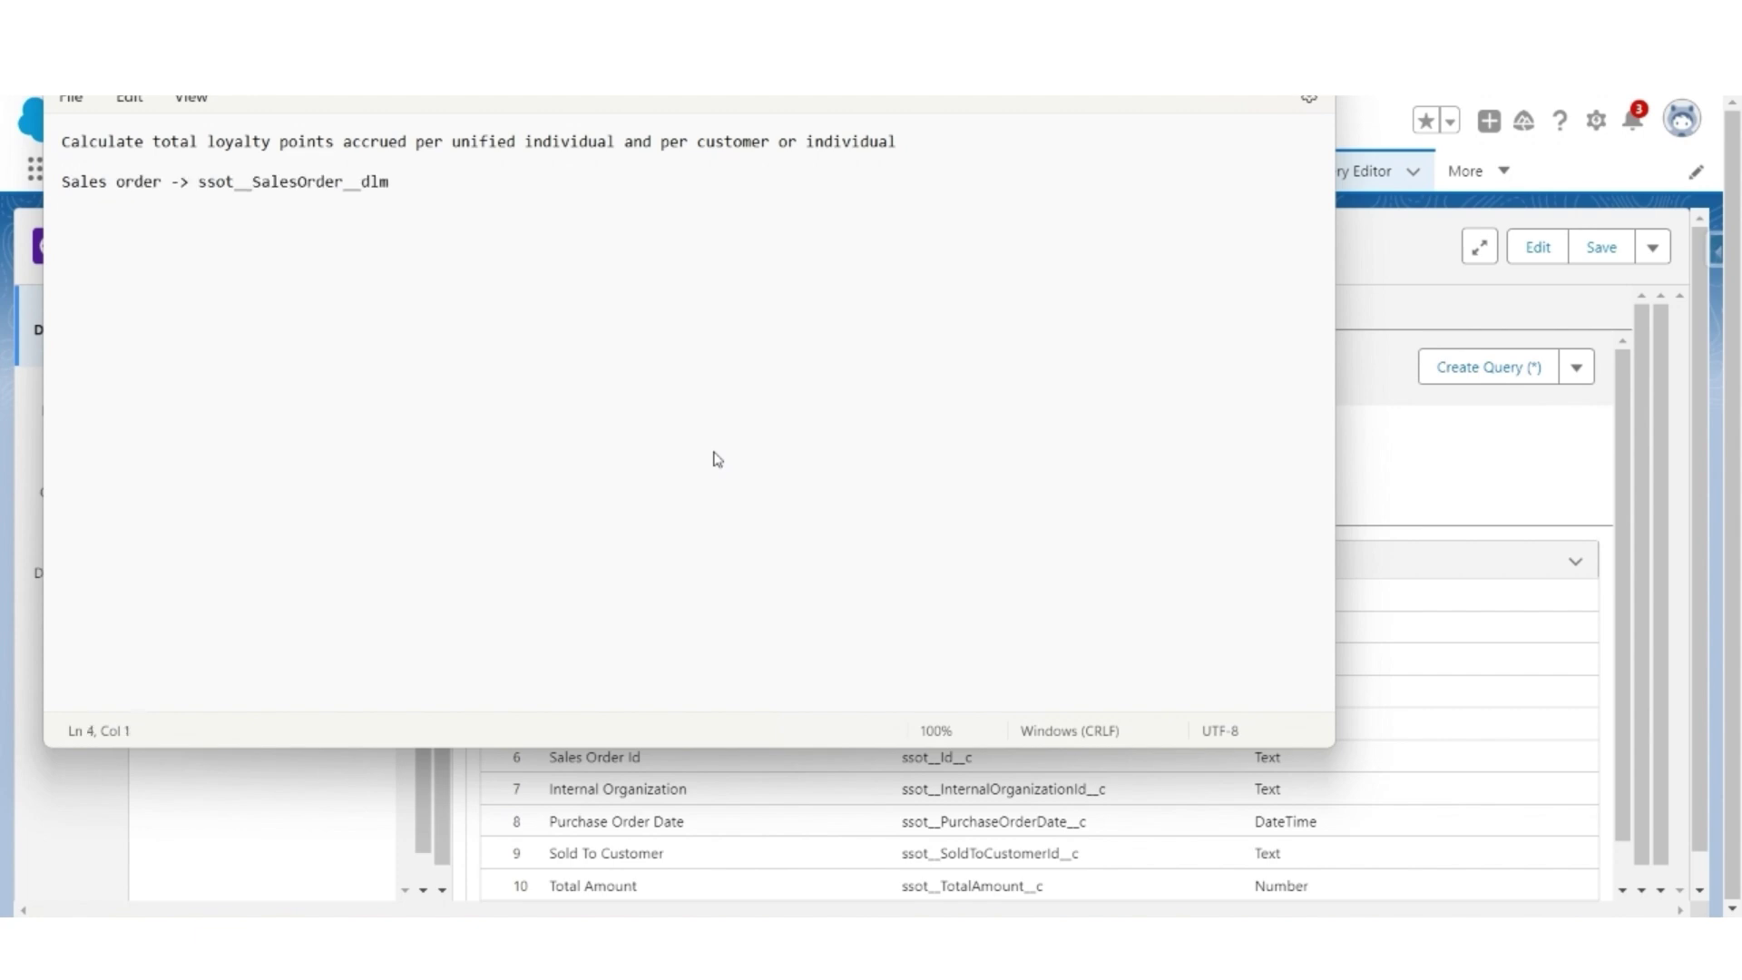
Copy the Loyalty Points Accrued field's API name, Loyalty_Points_Accrued__c, into the notes below the Sales order line.
key("alt+Tab")
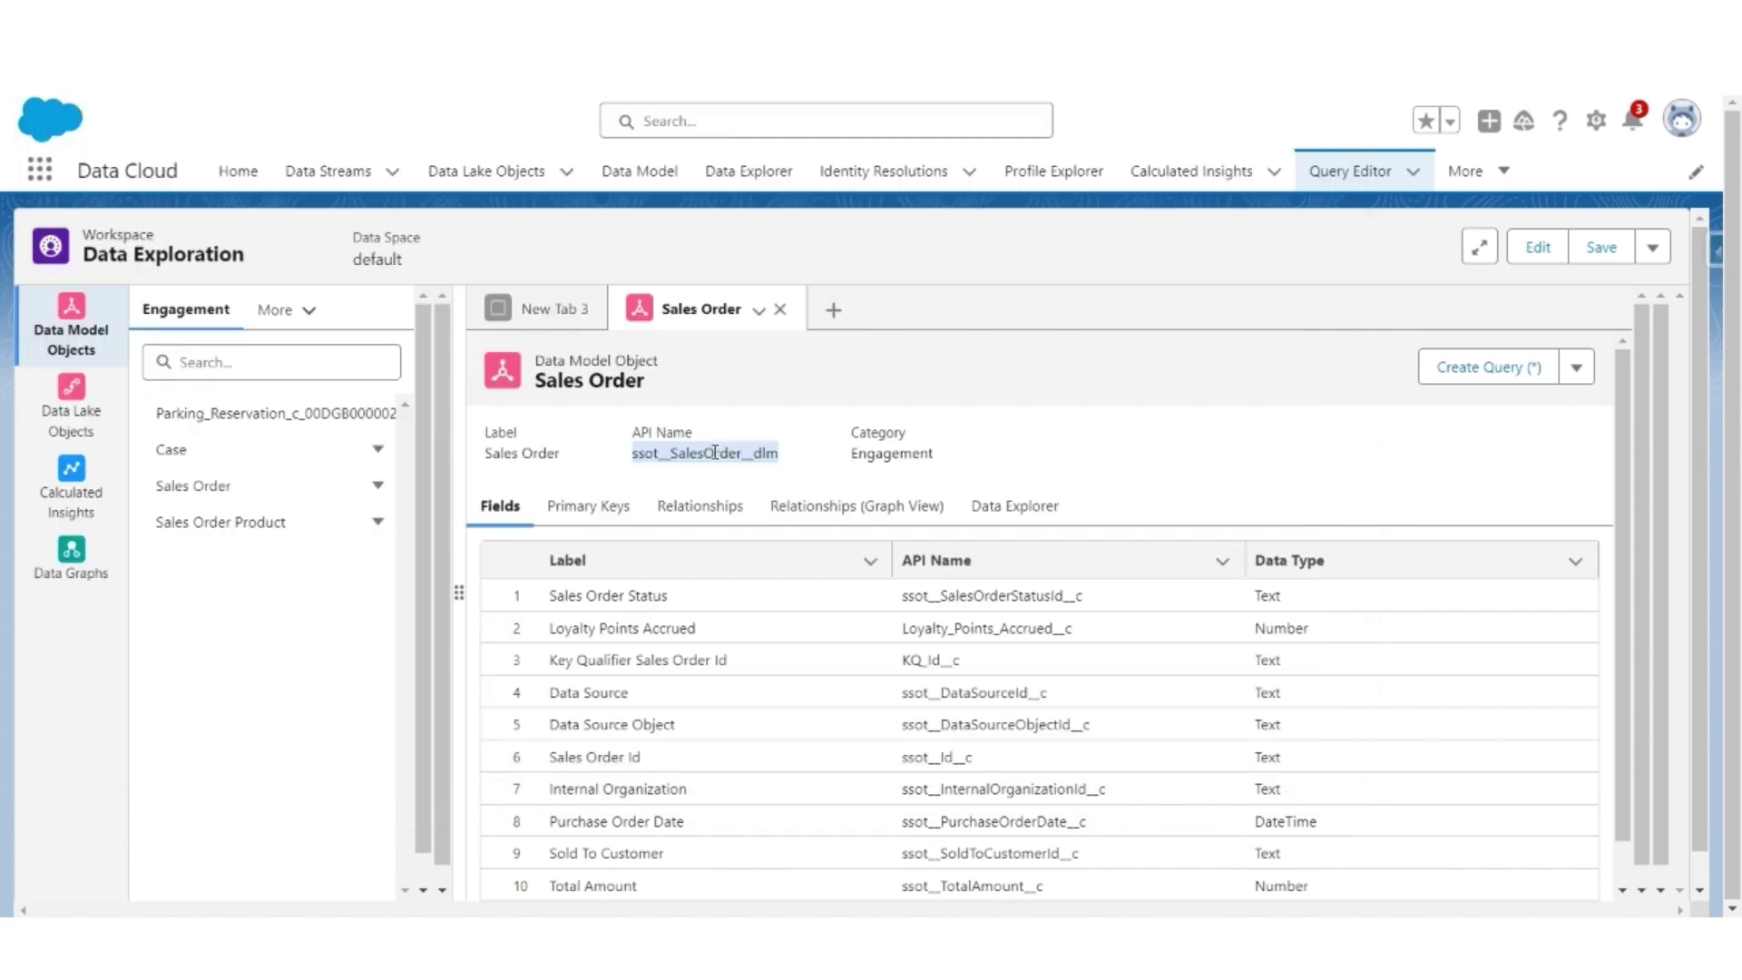
double_click(1015, 628)
key("ctrl+c")
key("alt+Tab")
key("Return")
key("ctrl+v")
key("Return")
Copy the Sold To Customer field's API name, ssot__SoldToCustomerId__c, into the notes under Loyalty_Points_Accrued__c.
key("alt+Tab")
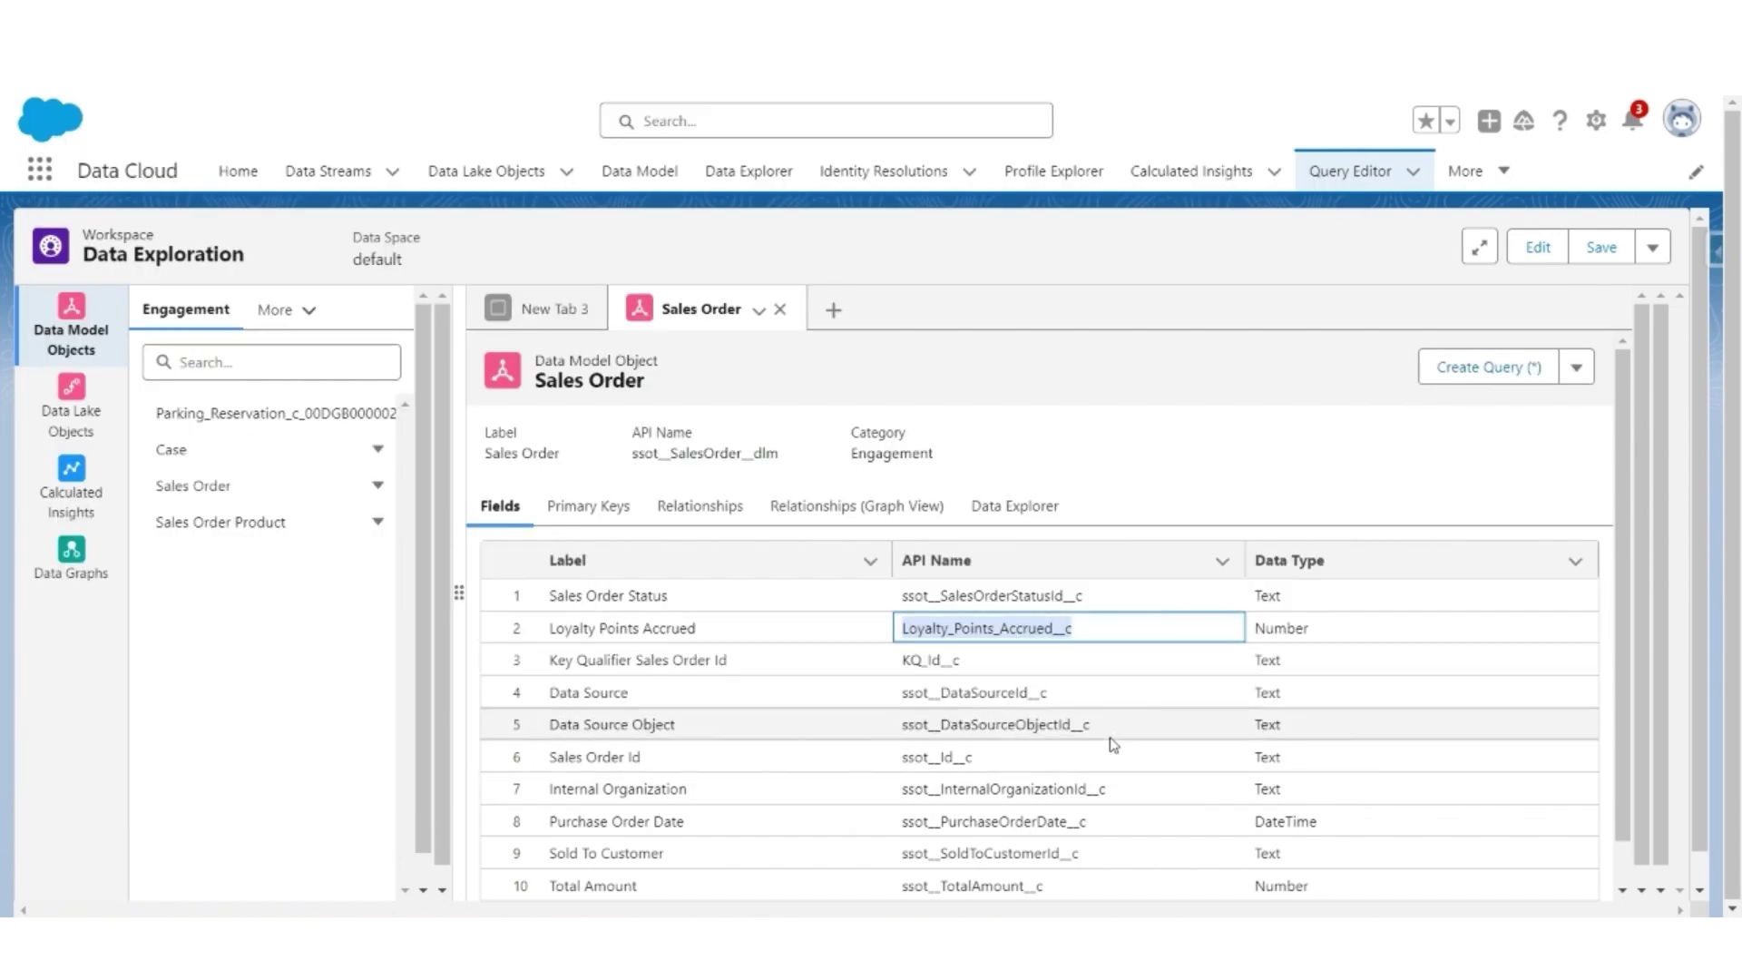
double_click(999, 853)
key("ctrl+c")
key("alt+Tab")
key("ctrl+v")
Create a query for all Sales Order fields in Data Cloud, remove its row limit, and run it.
key("alt+Tab")
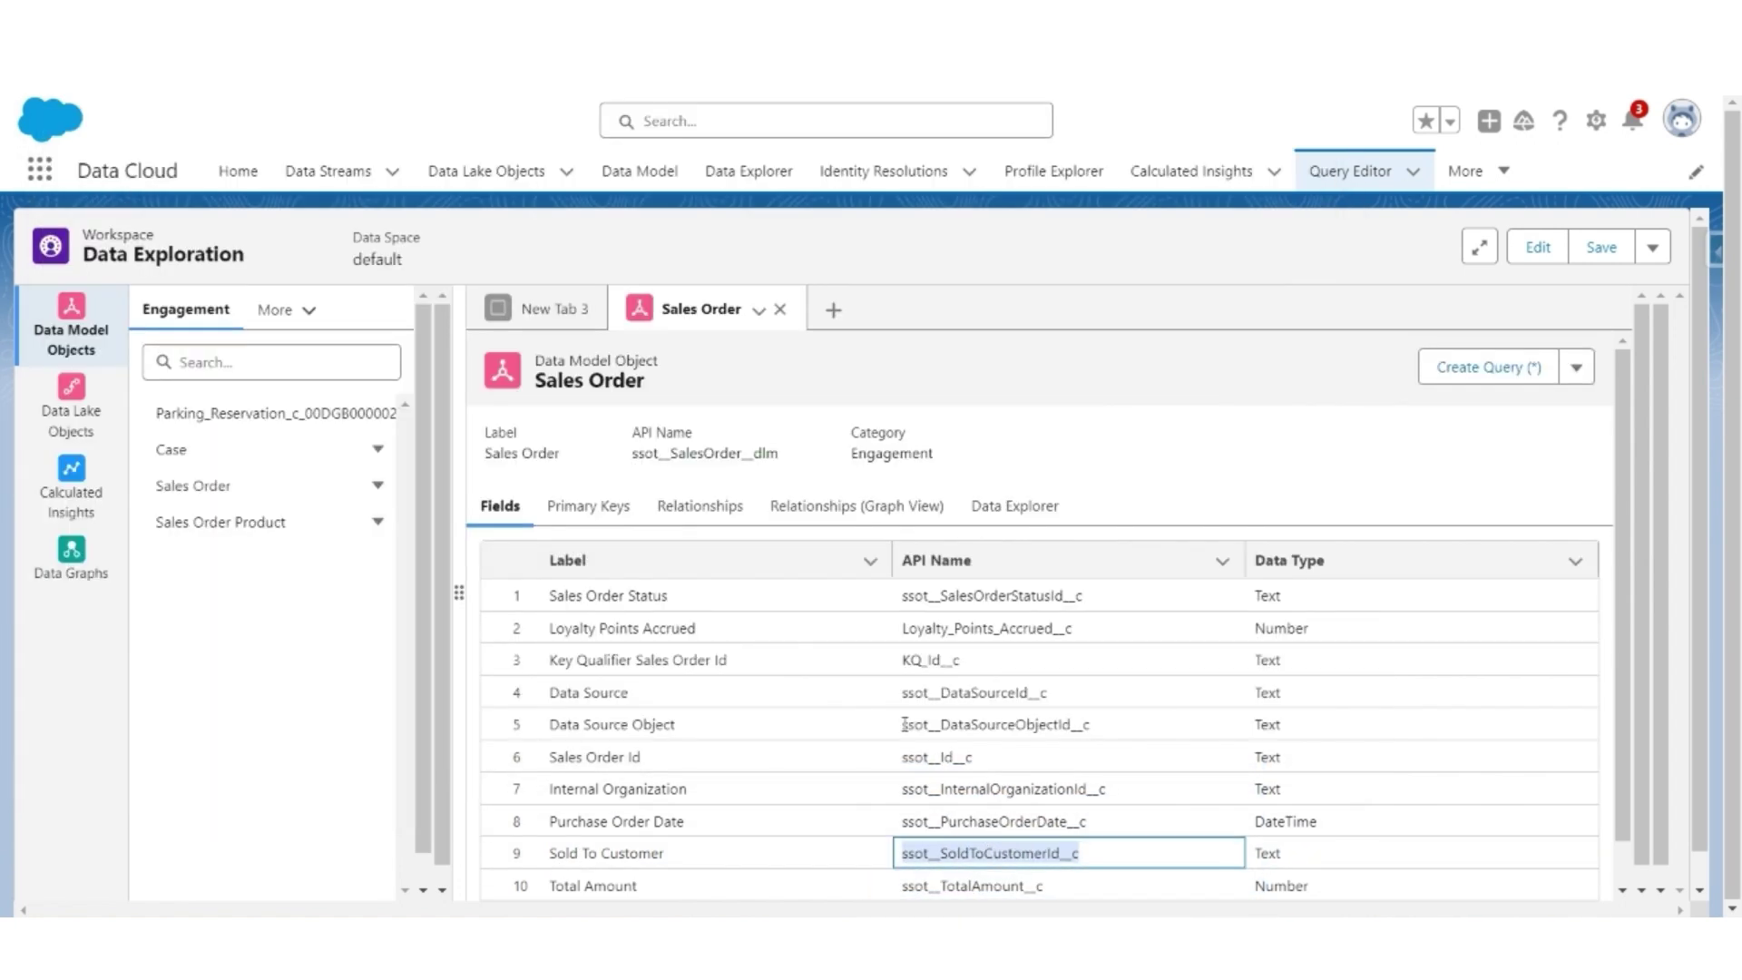
left_click(1489, 366)
left_click_drag(878, 551, 805, 550)
key("BackSpace")
left_click(1535, 525)
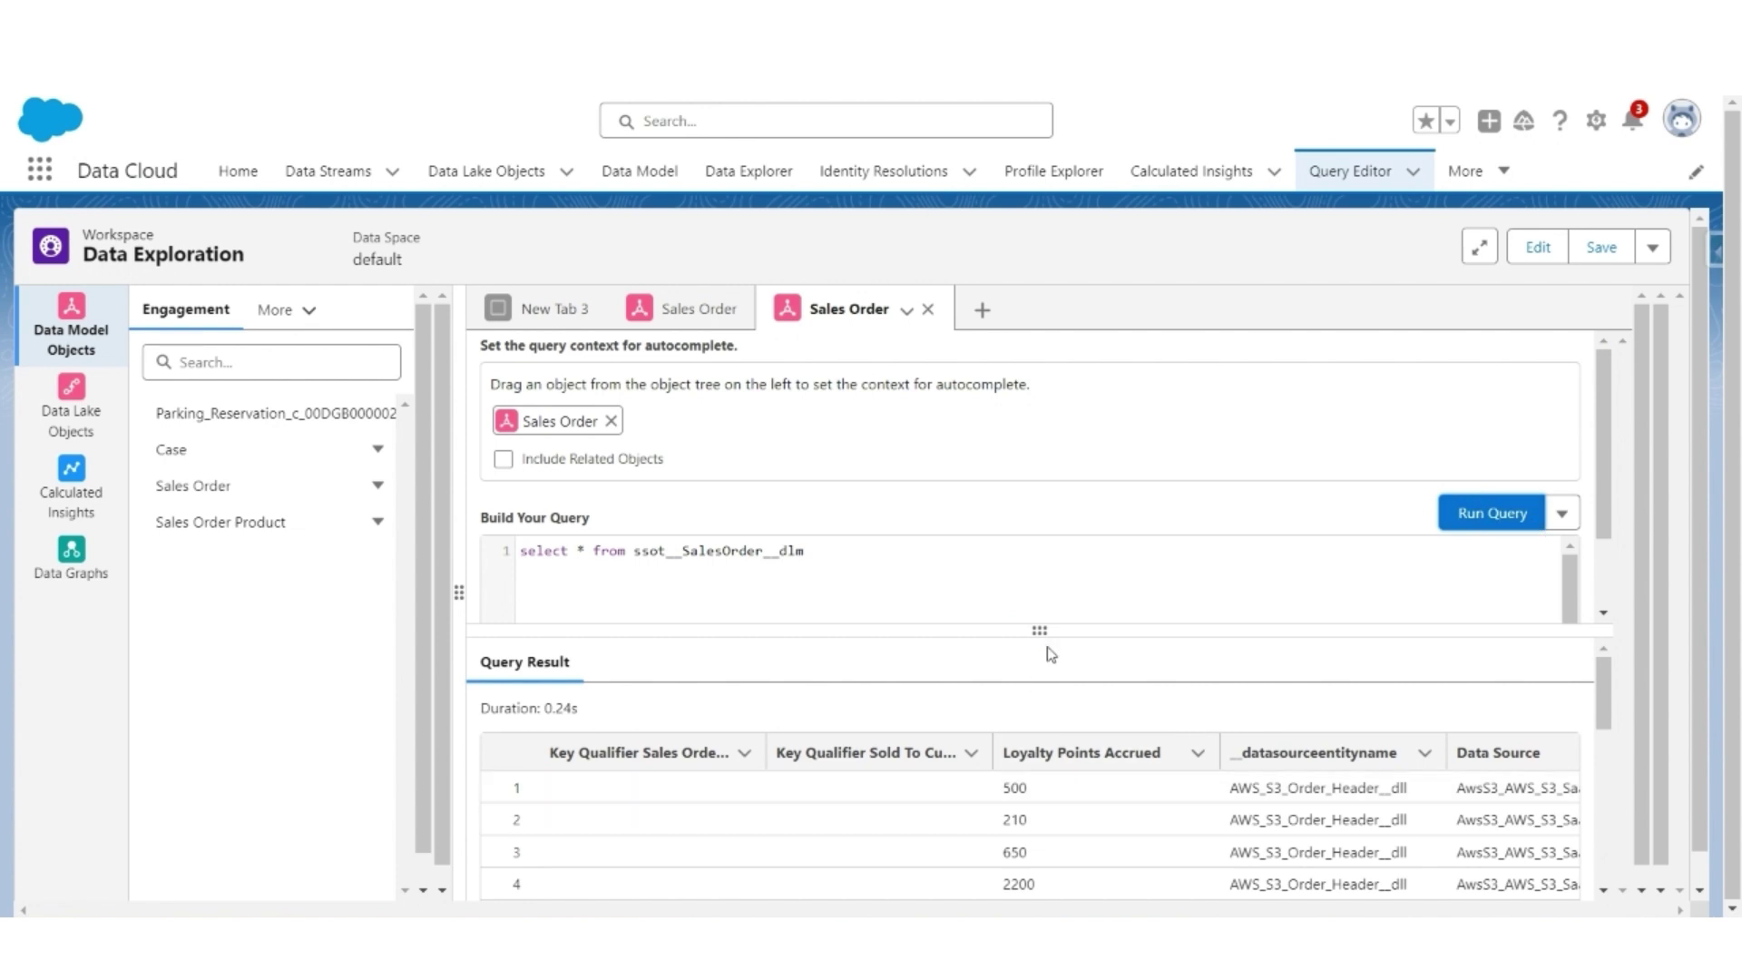
Examine the Sold To Customer column in an enlarged query result area, then restore space for the query editor.
left_click_drag(1051, 533, 1044, 423)
scroll(1045, 578, "right", 5)
scroll(1045, 578, "right", 10)
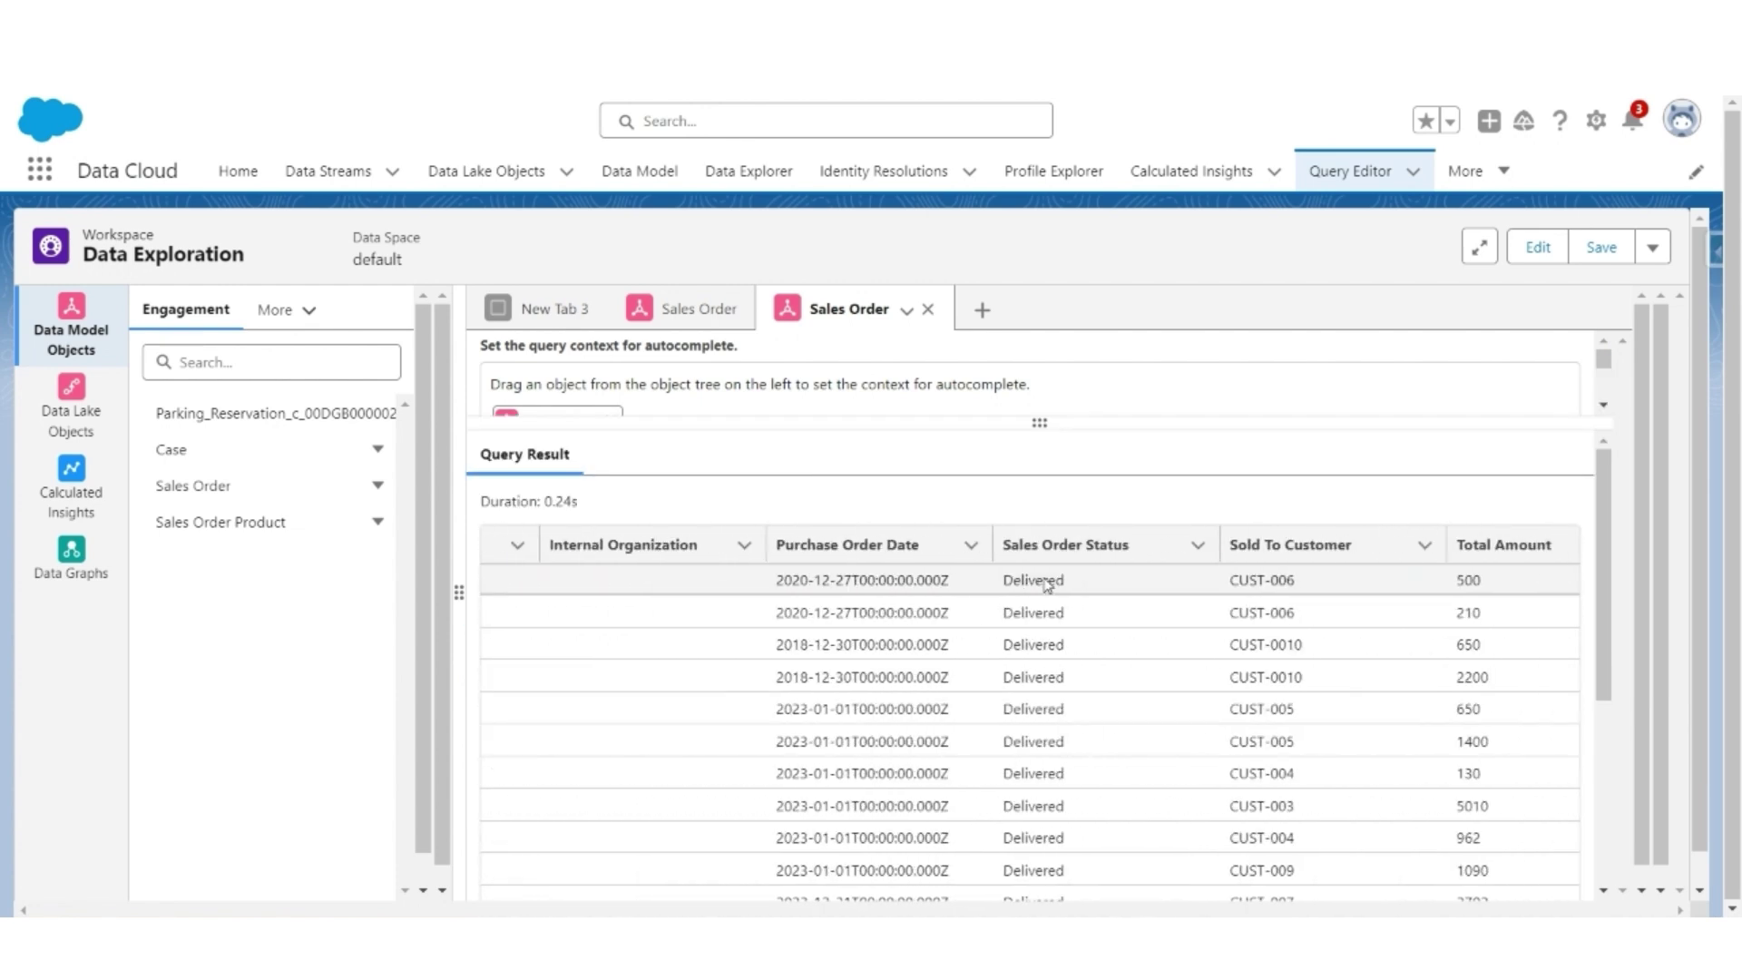
left_click_drag(1256, 590, 1172, 590)
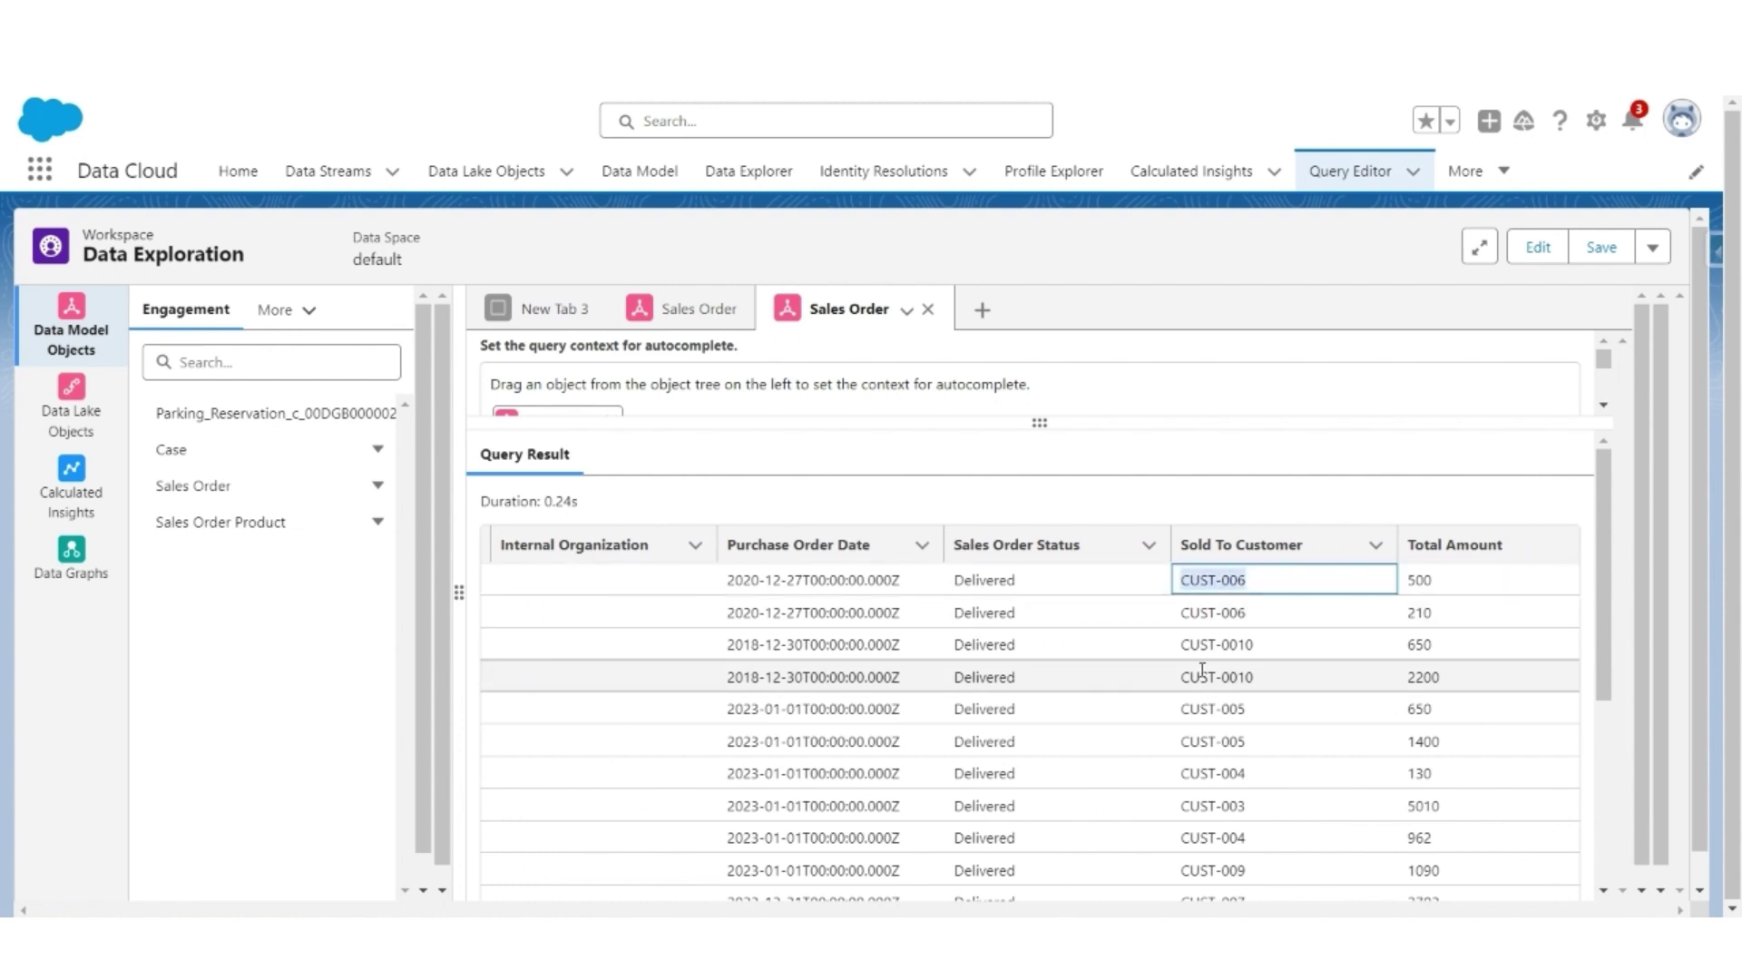
left_click(1270, 404)
left_click_drag(1039, 423, 1039, 669)
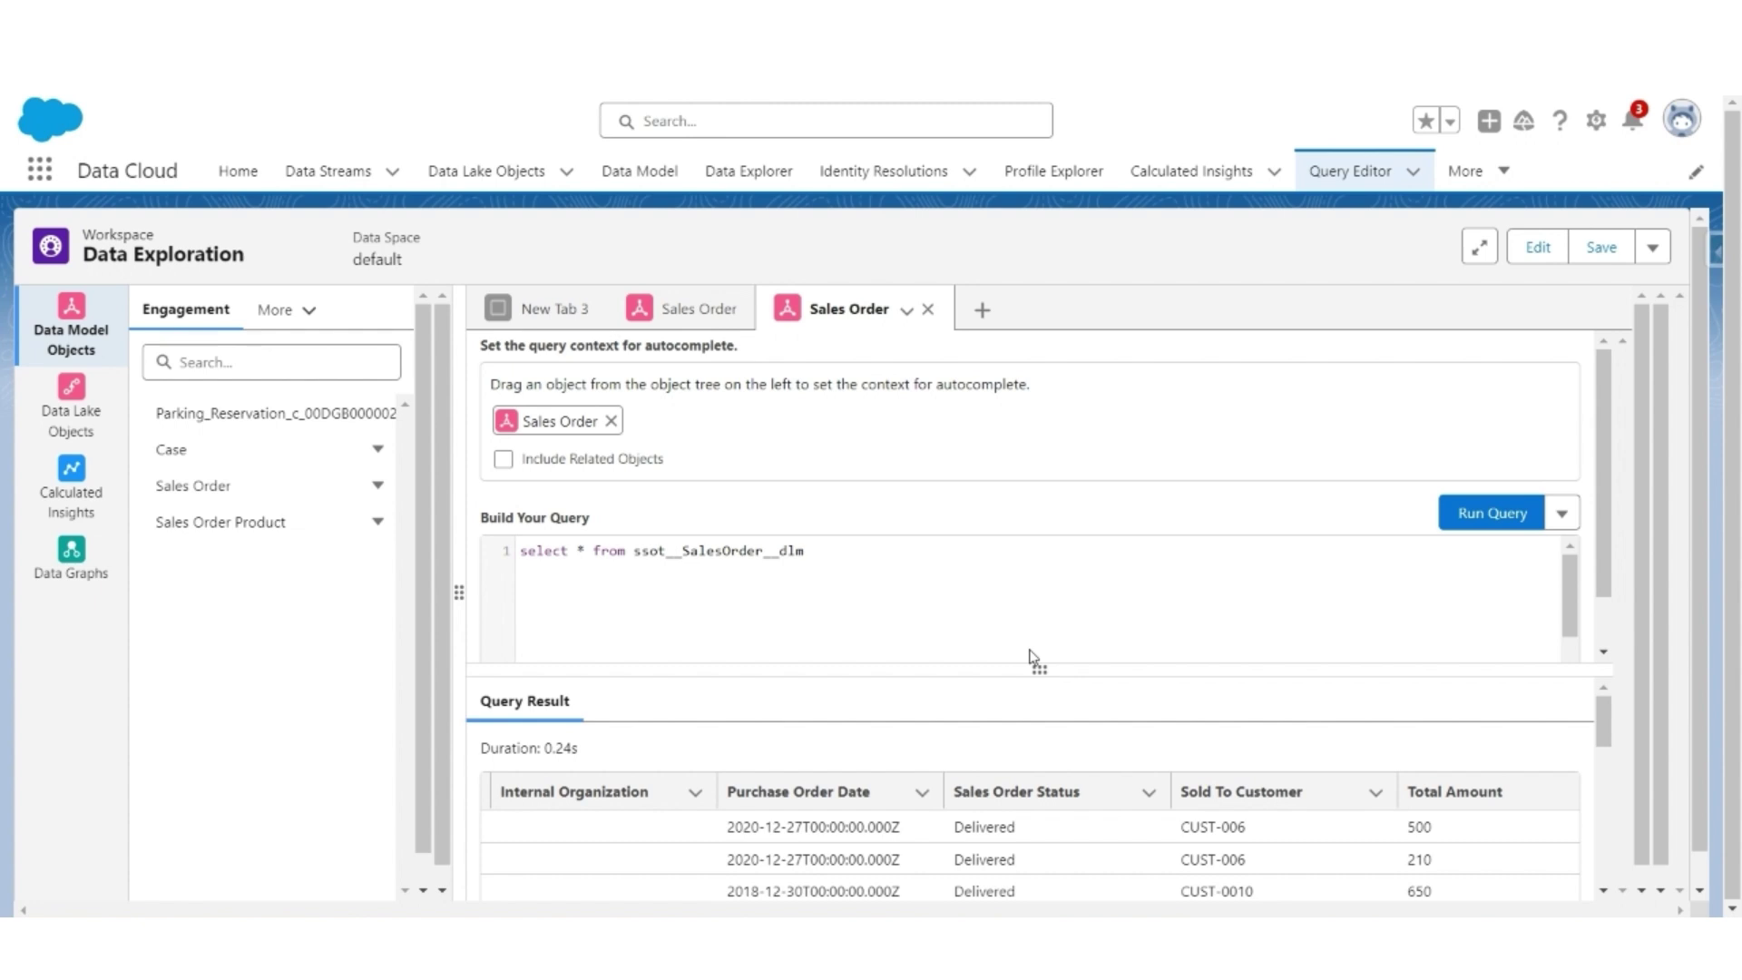
Open the Individual object from the Profile category of the data model objects.
left_click(307, 309)
left_click(227, 357)
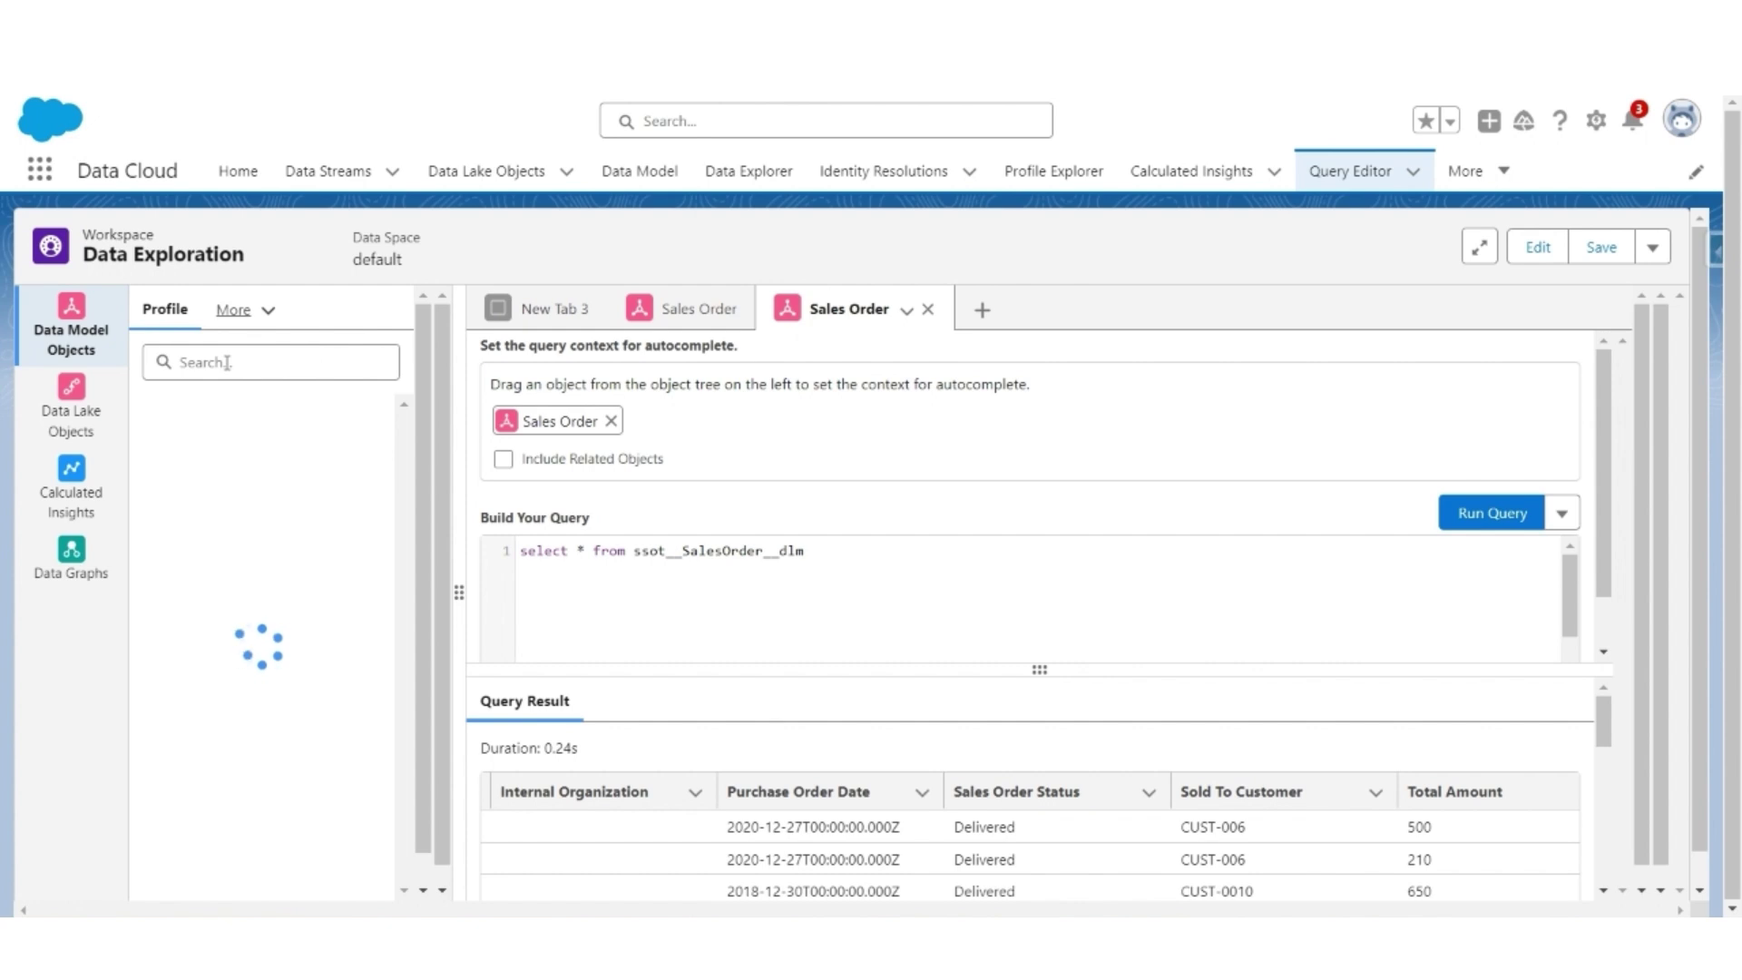
left_click(190, 487)
Record the object's API name in the text notes as "Individual -> ssot__Individual__dlm".
double_click(717, 453)
key("ctrl+c")
key("alt+Tab")
type("Individu")
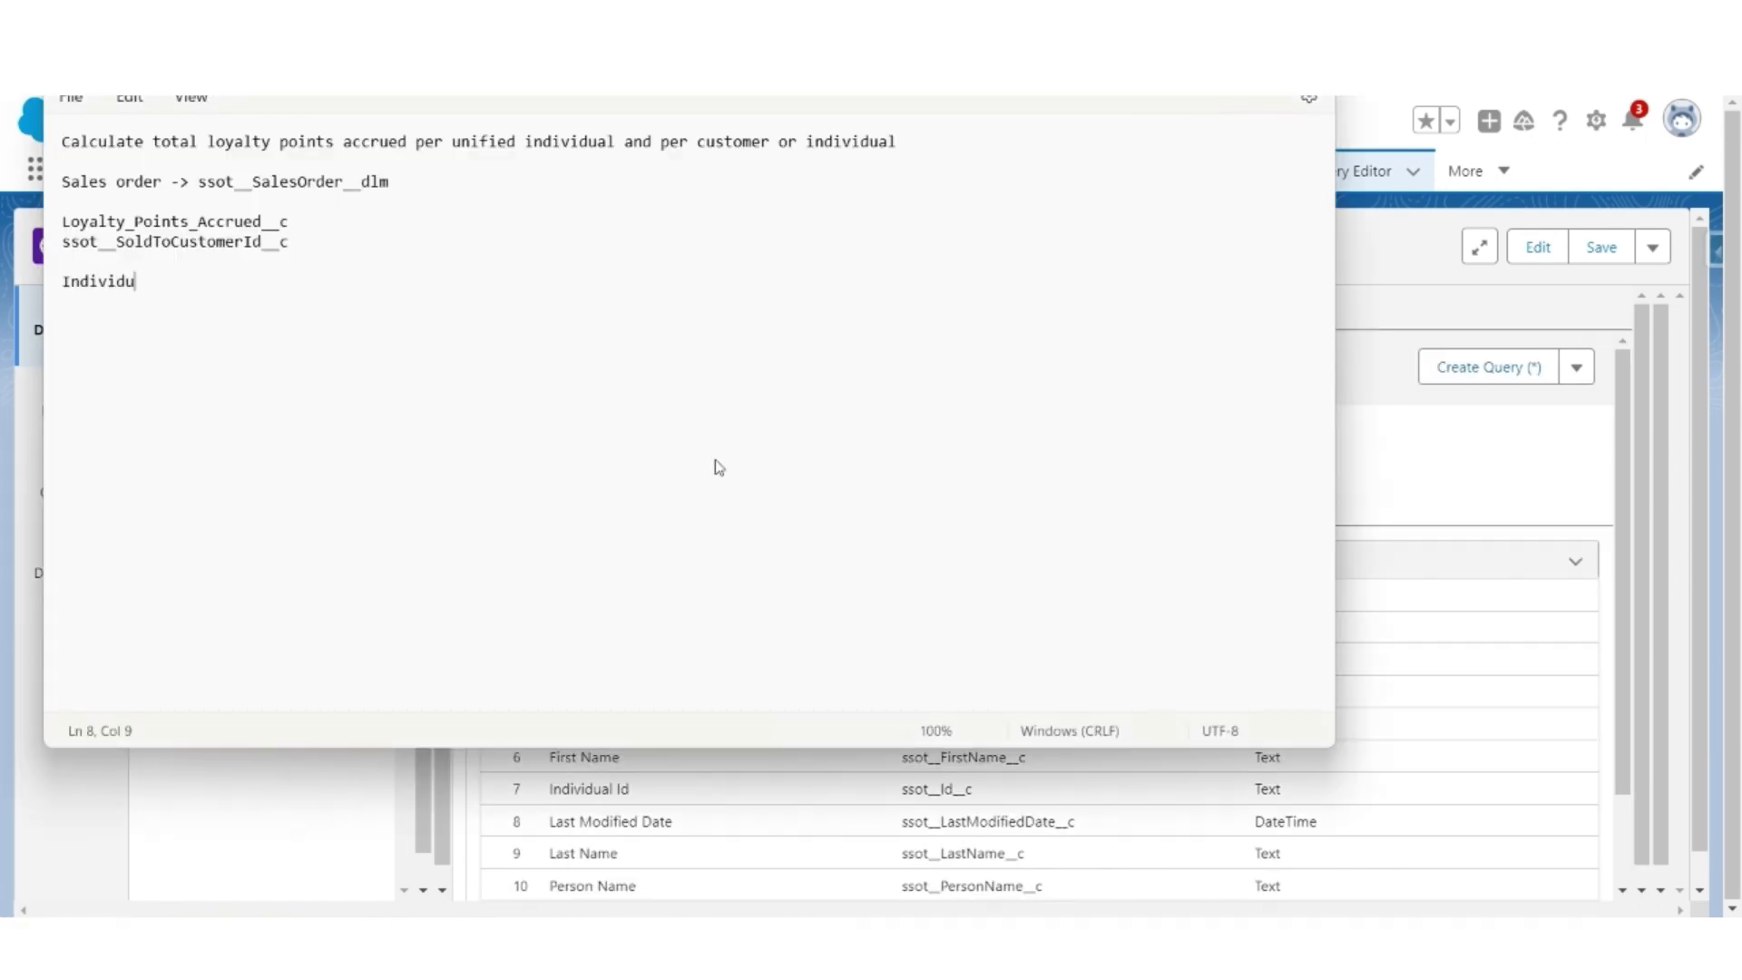
type("al -?>")
key("ctrl+v")
Copy the Individual Id field's API name, ssot__Id__c, into the notes below the Individual line.
key("alt+Tab")
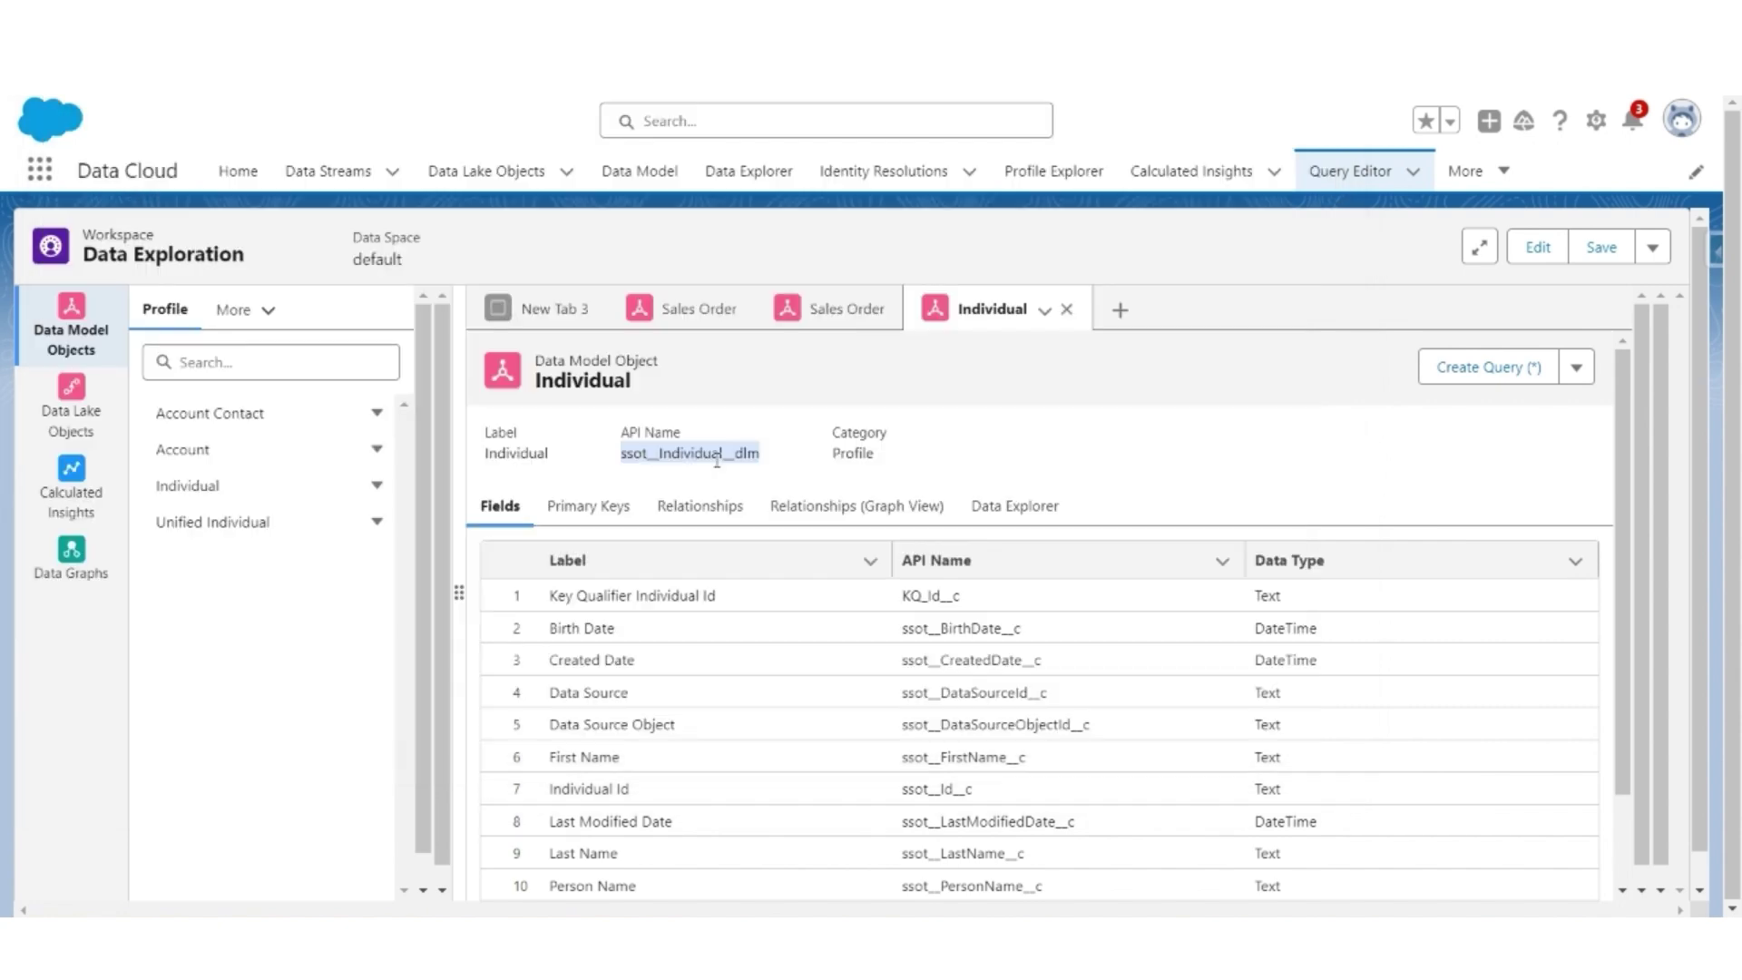
double_click(940, 789)
key("ctrl+c")
key("alt+Tab")
key("Return")
key("Return")
key("ctrl+v")
Open the Unified Individual object and record its API name in the notes as "Unified Individual -> UnifiedIndividual__dlm".
type("Unified Individual ")
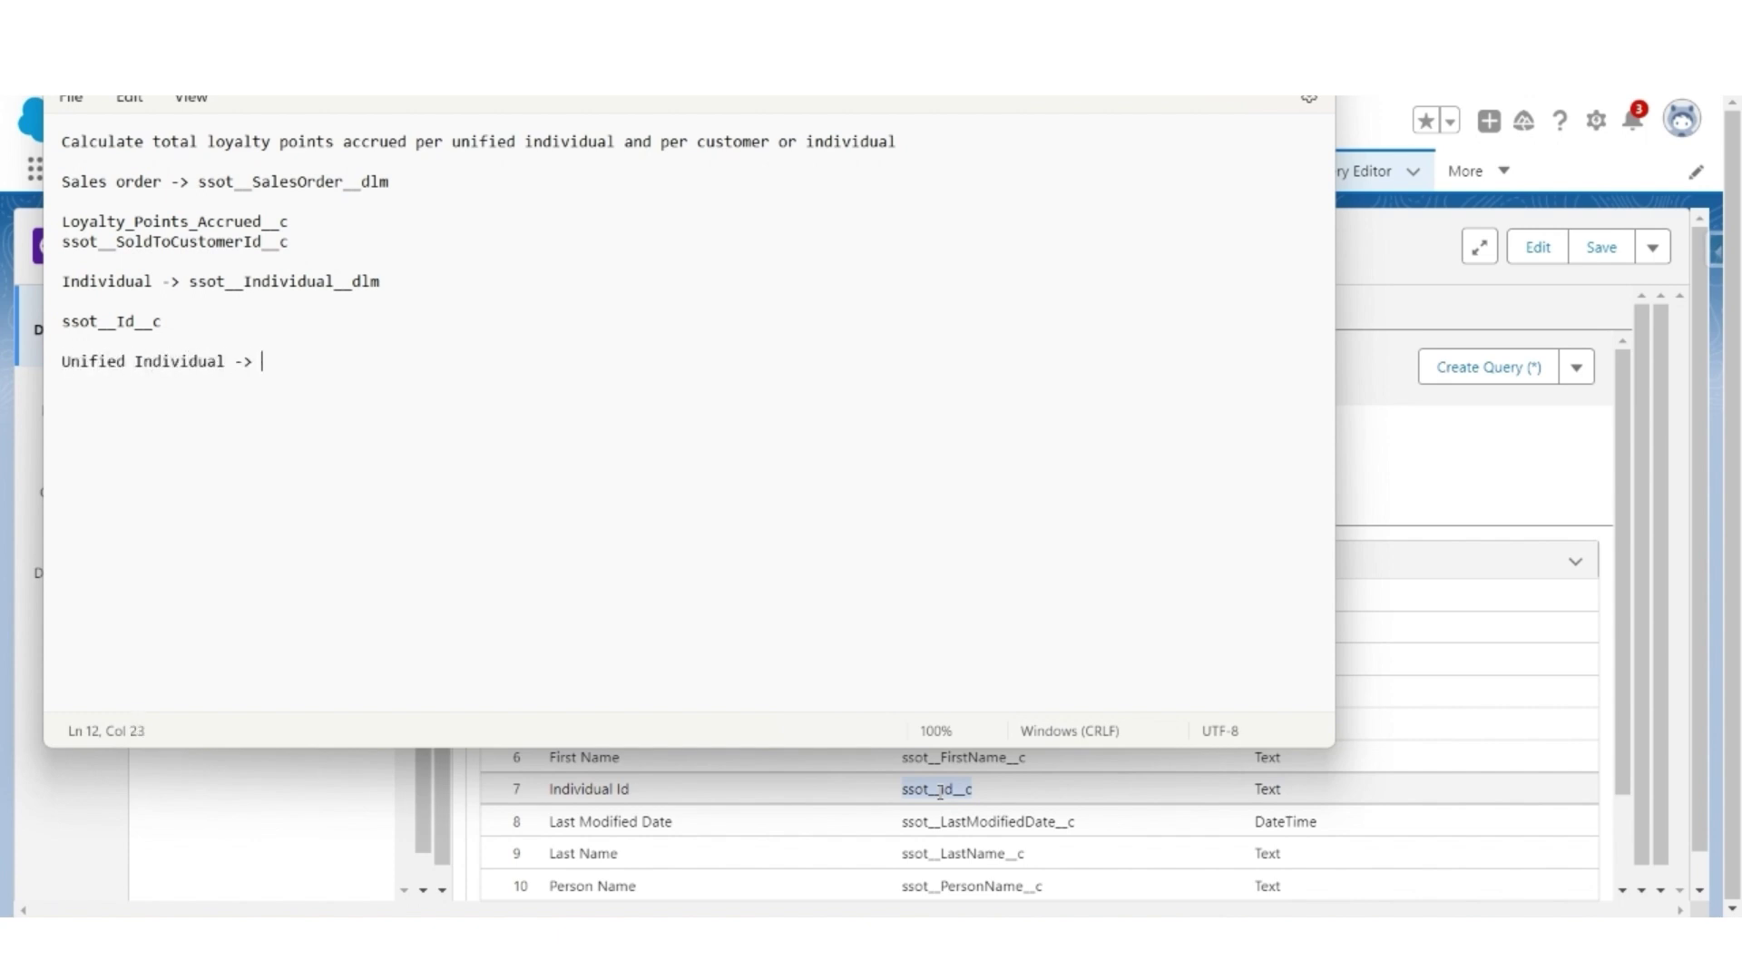
type("->")
key("alt+Tab")
left_click(213, 522)
double_click(752, 458)
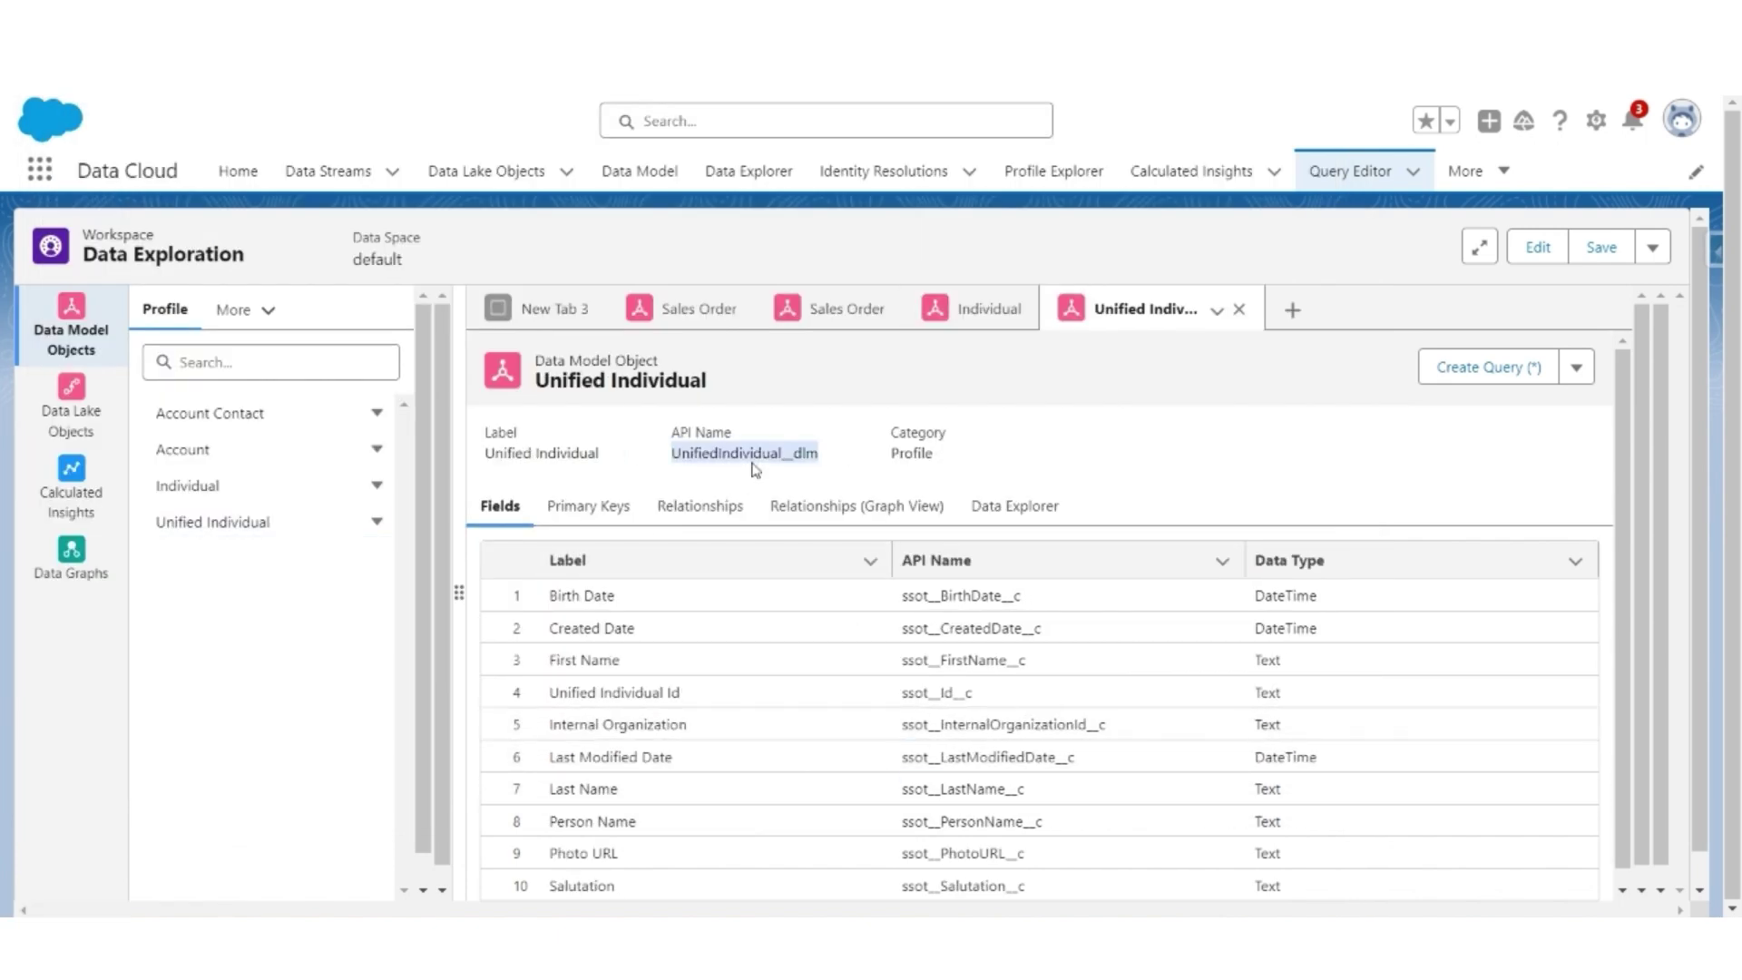
key("ctrl+c")
key("alt+Tab")
key("ctrl+v")
key("Return")
Copy the Unified Individual Id field's API name, ssot__Id__c, into the notes below the Unified Individual line.
key("alt+Tab")
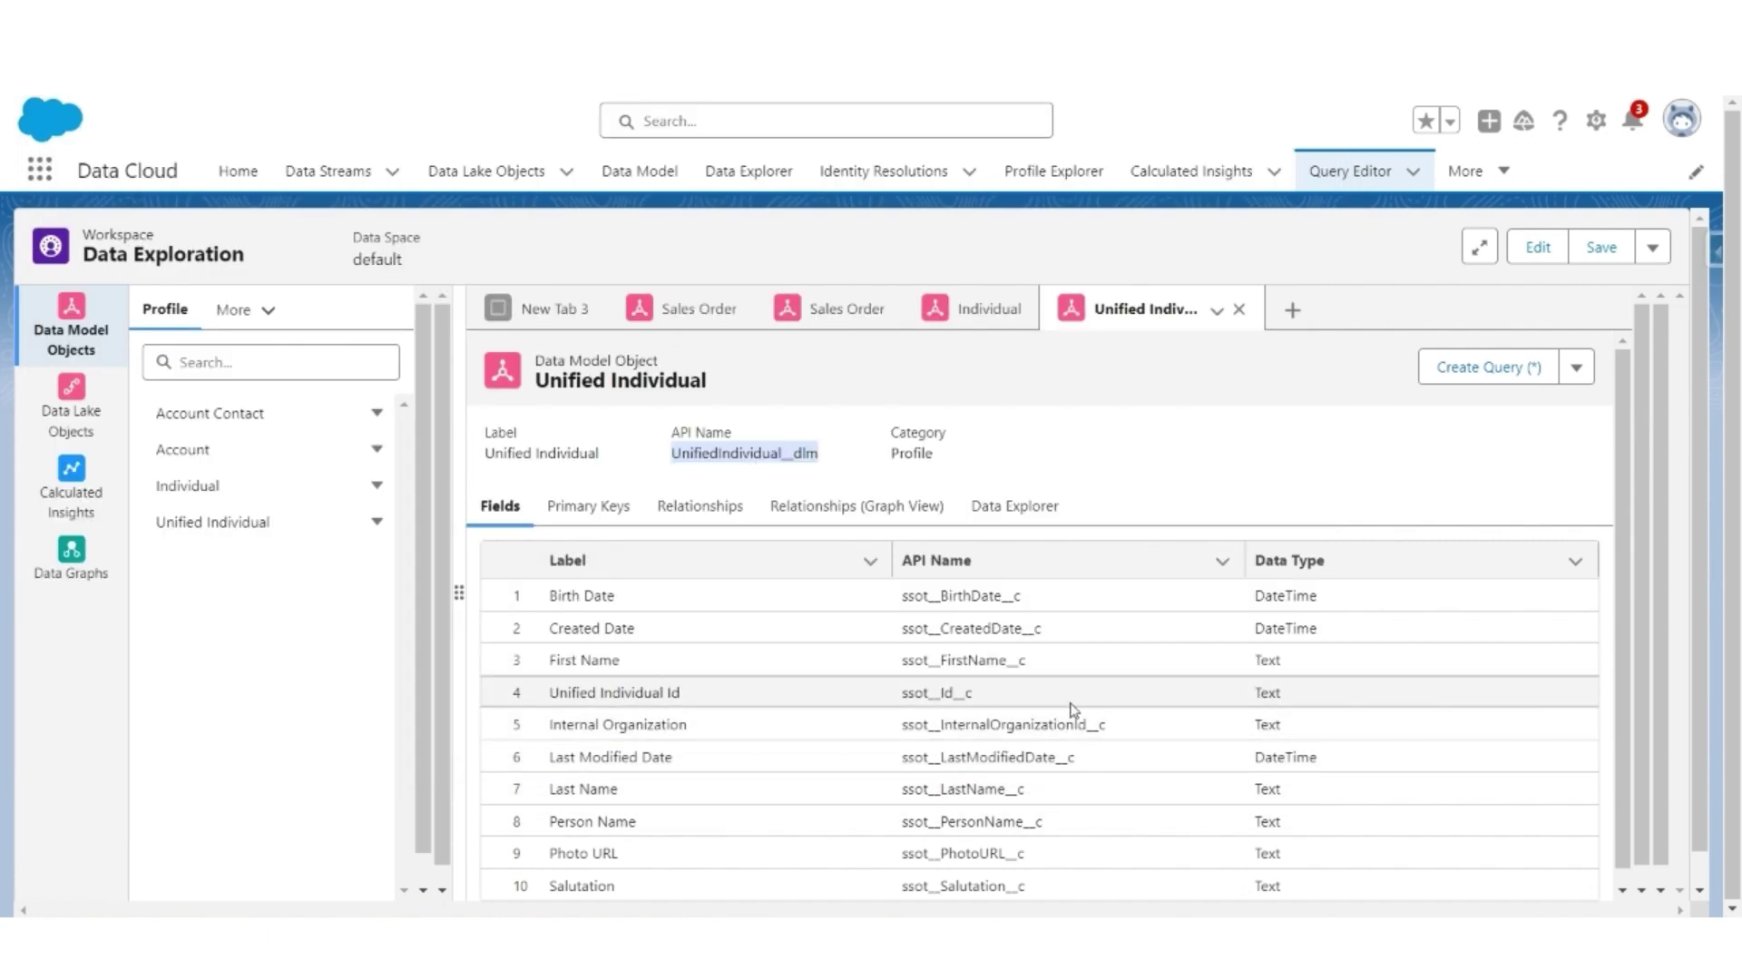
double_click(935, 694)
key("ctrl+c")
key("alt+Tab")
key("ctrl+v")
key("Return")
key("Return")
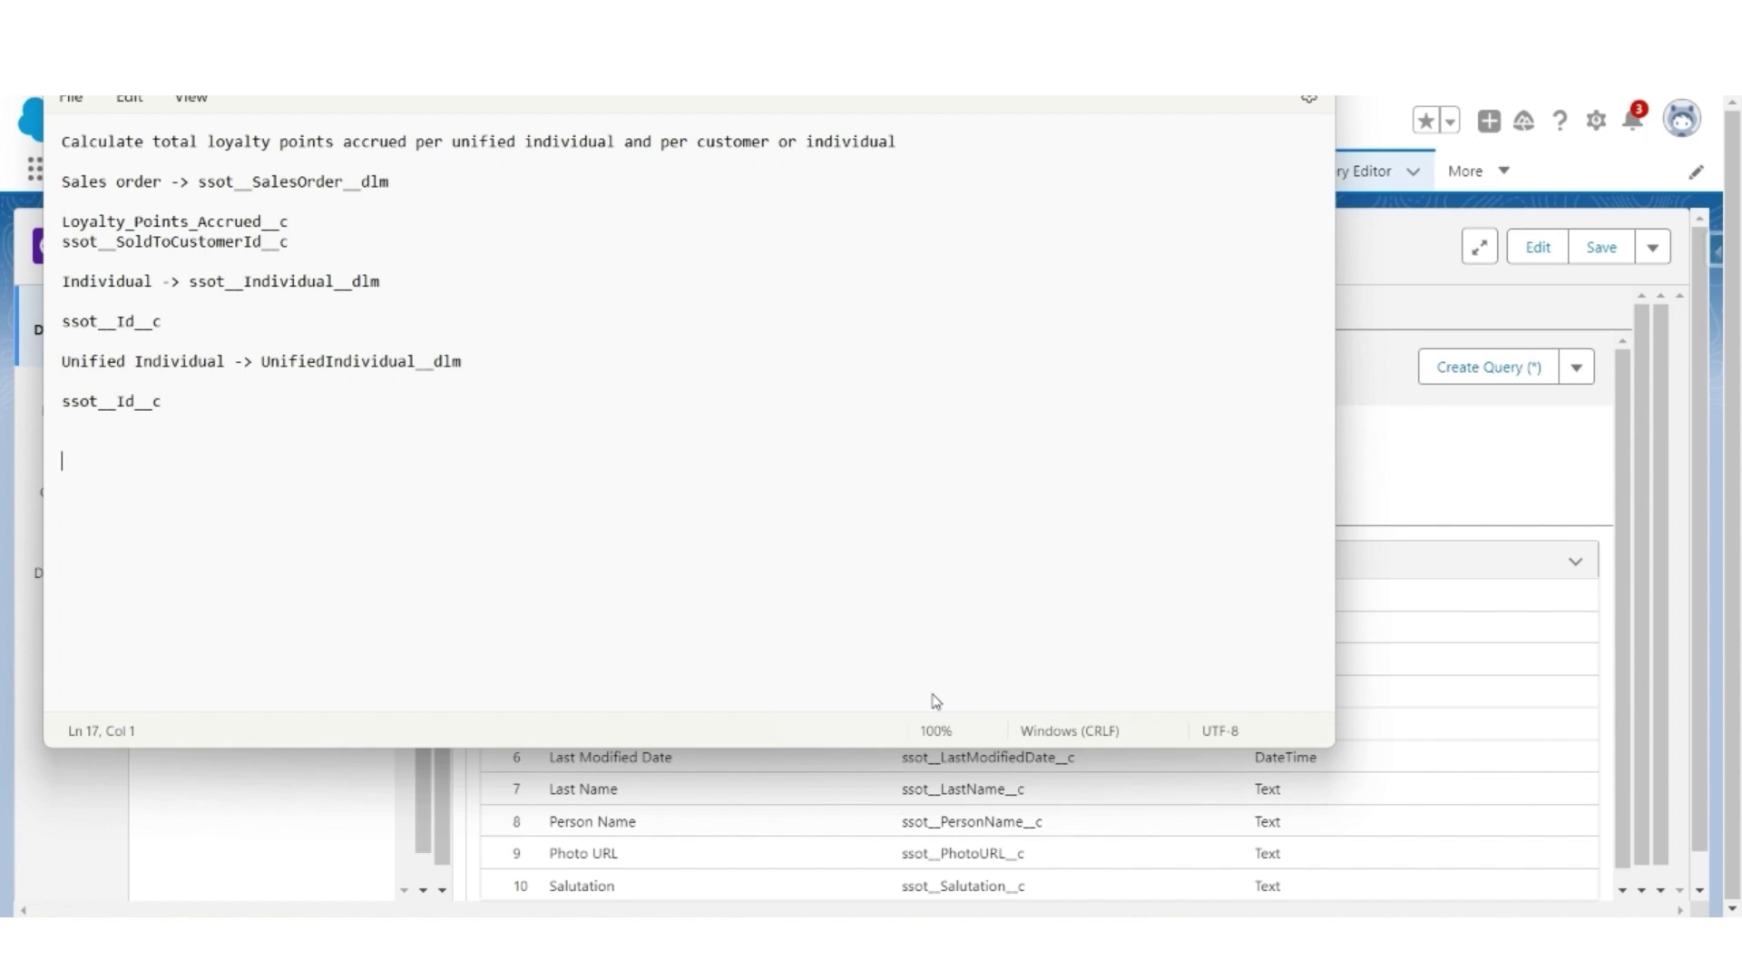
Open Unified Link Individual from the Related category and record "Unified Link Individual -> IndividualIdentityLink__dlm" in the notes.
type("Unified Link Individual ->")
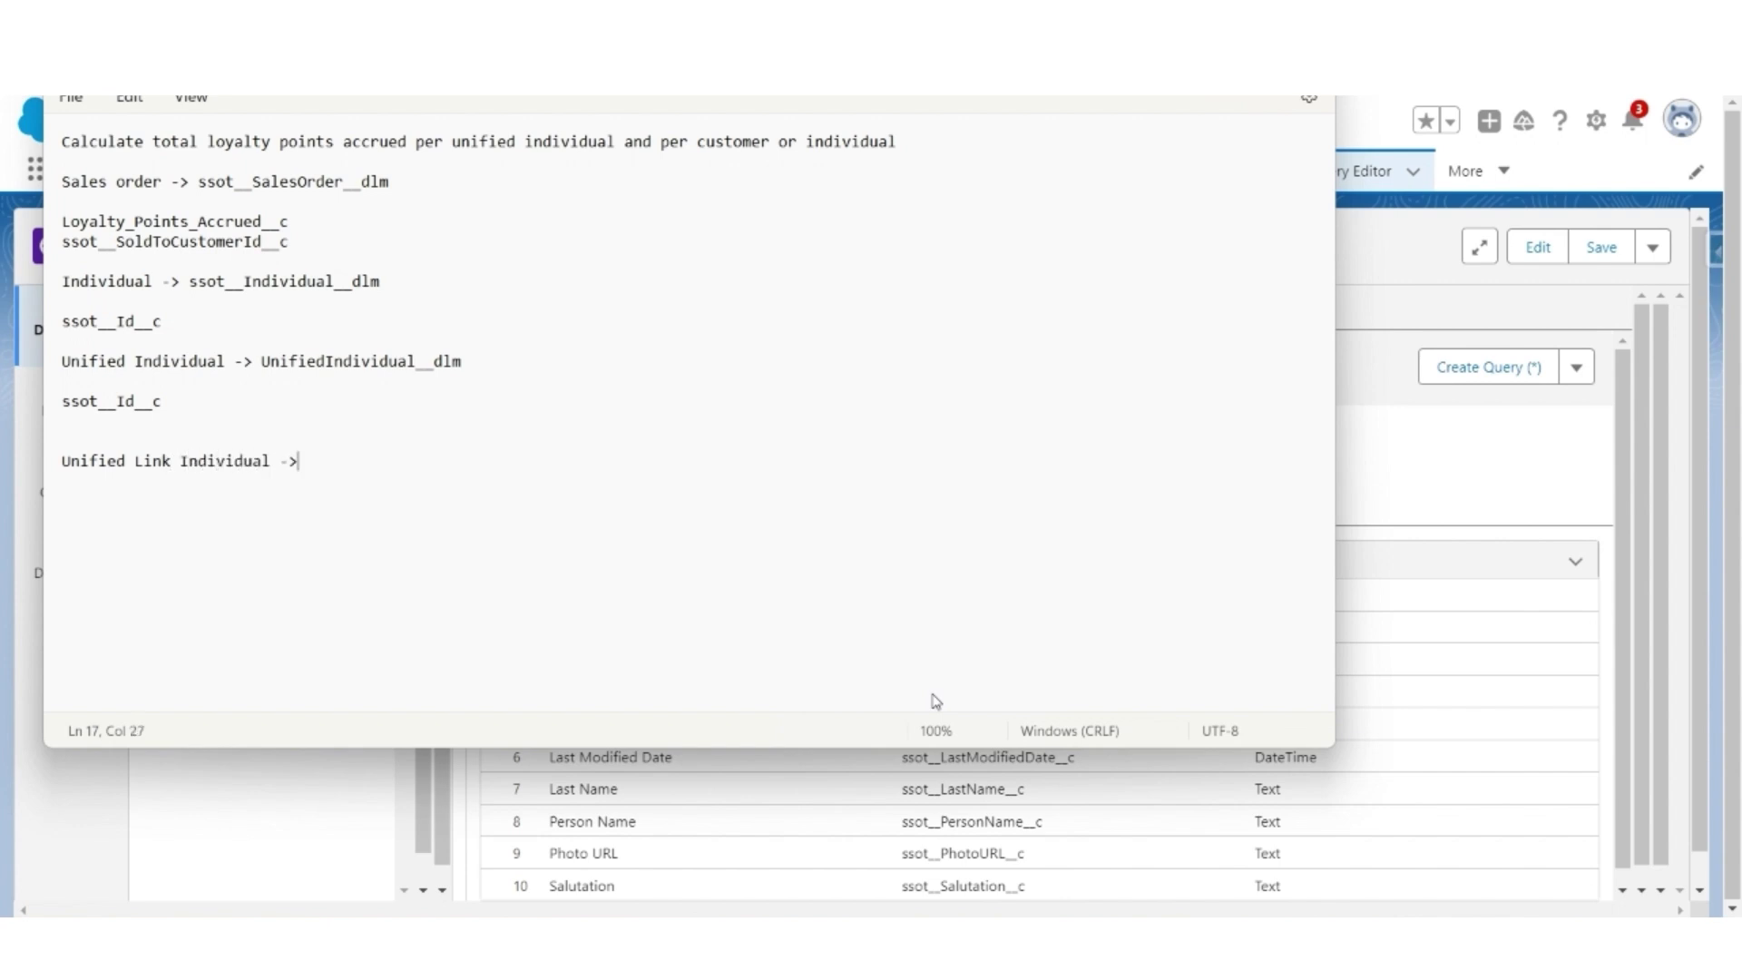
key("alt+Tab")
left_click(238, 309)
left_click(184, 392)
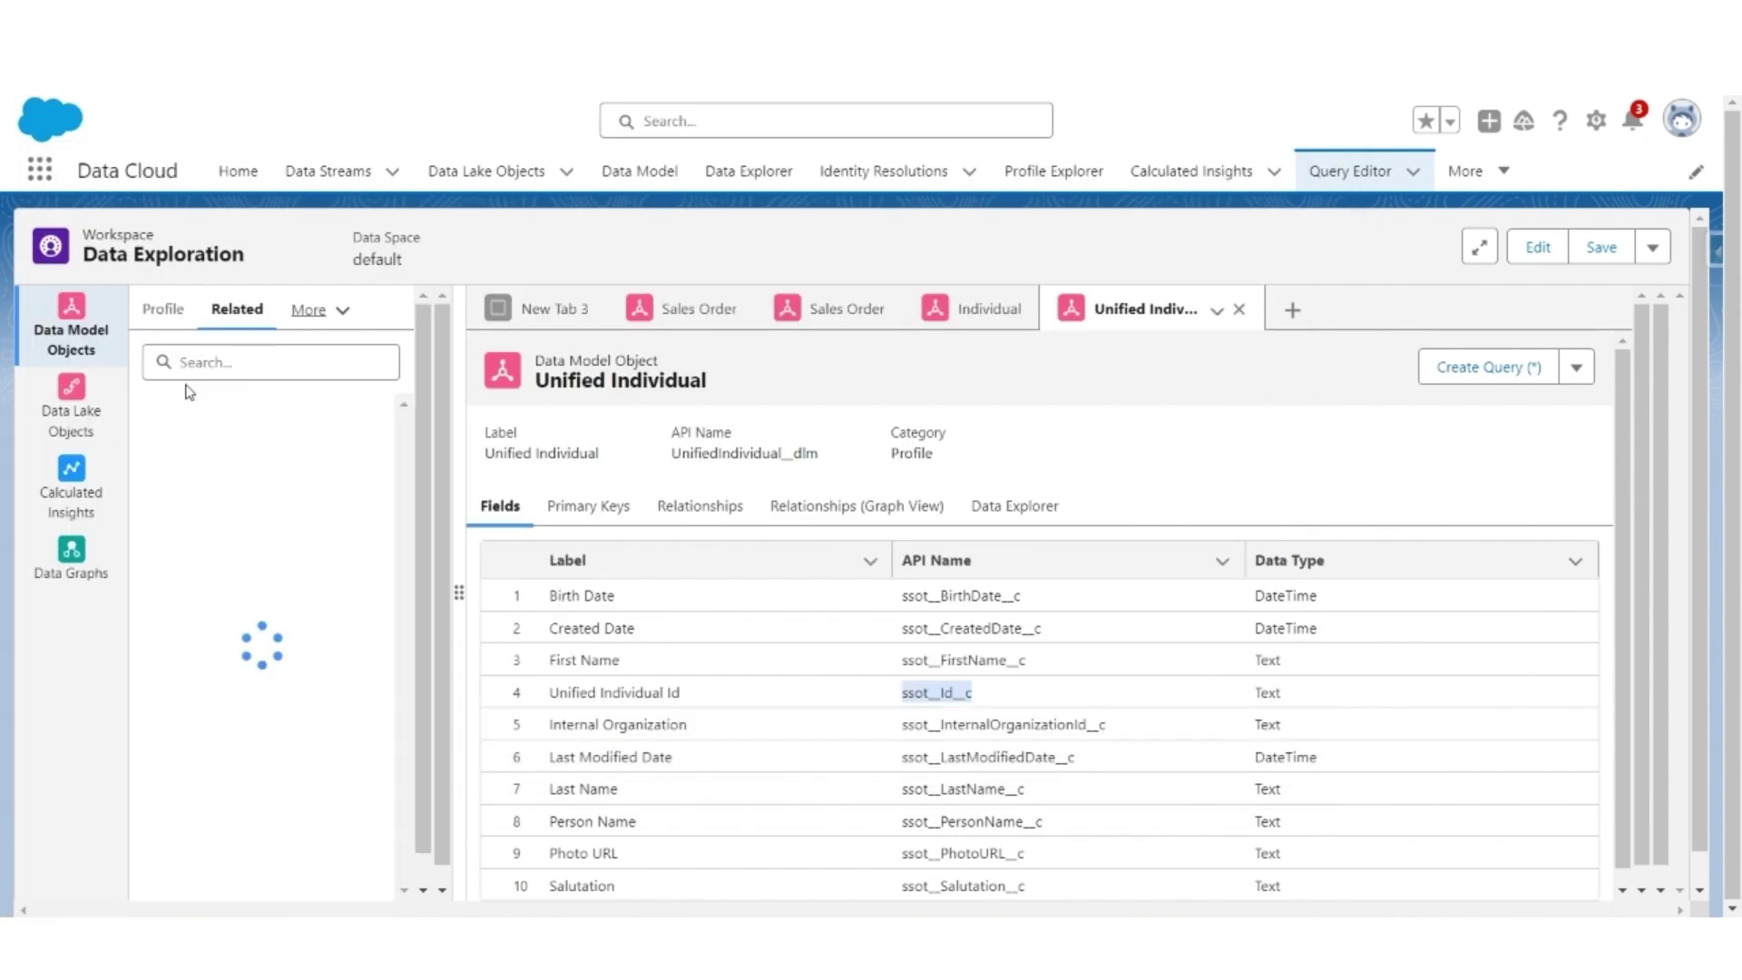
left_click(241, 579)
double_click(817, 454)
key("ctrl+c")
key("alt+Tab")
key("ctrl+v")
key("Return")
Copy the Individual Id field's API name, SourceRecordId__c, into the notes below the Unified Link Individual line.
key("alt+Tab")
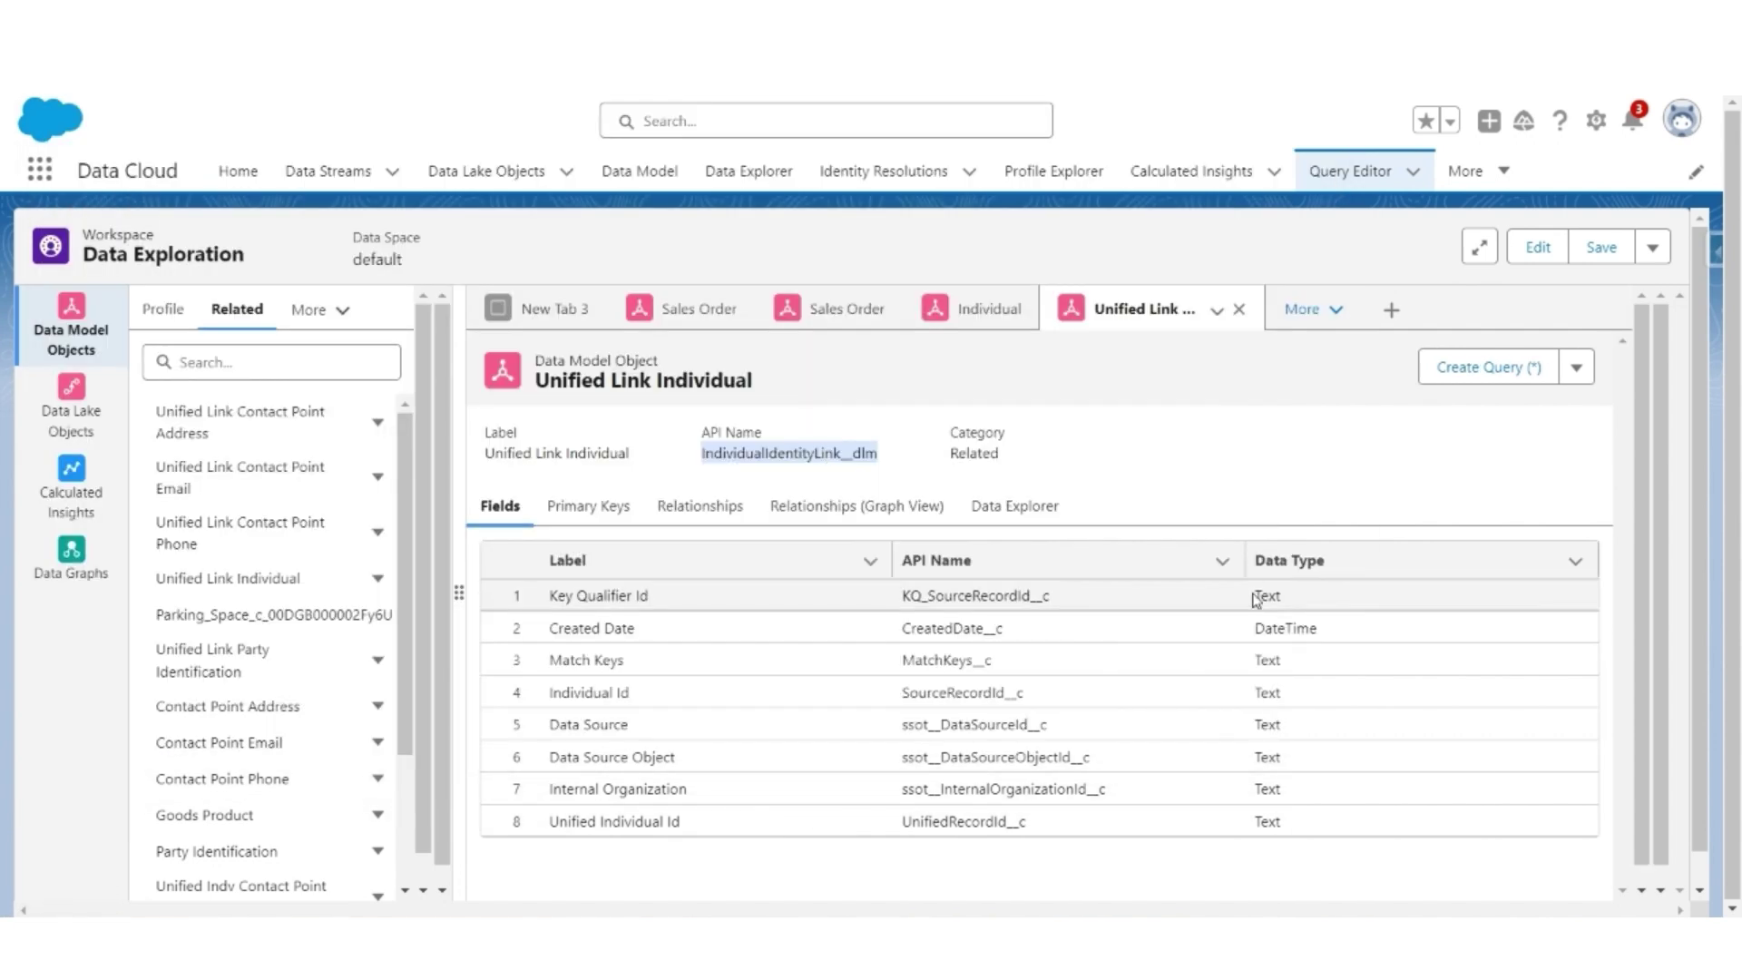
double_click(965, 689)
key("ctrl+c")
key("alt+Tab")
key("Return")
key("ctrl+v")
key("Return")
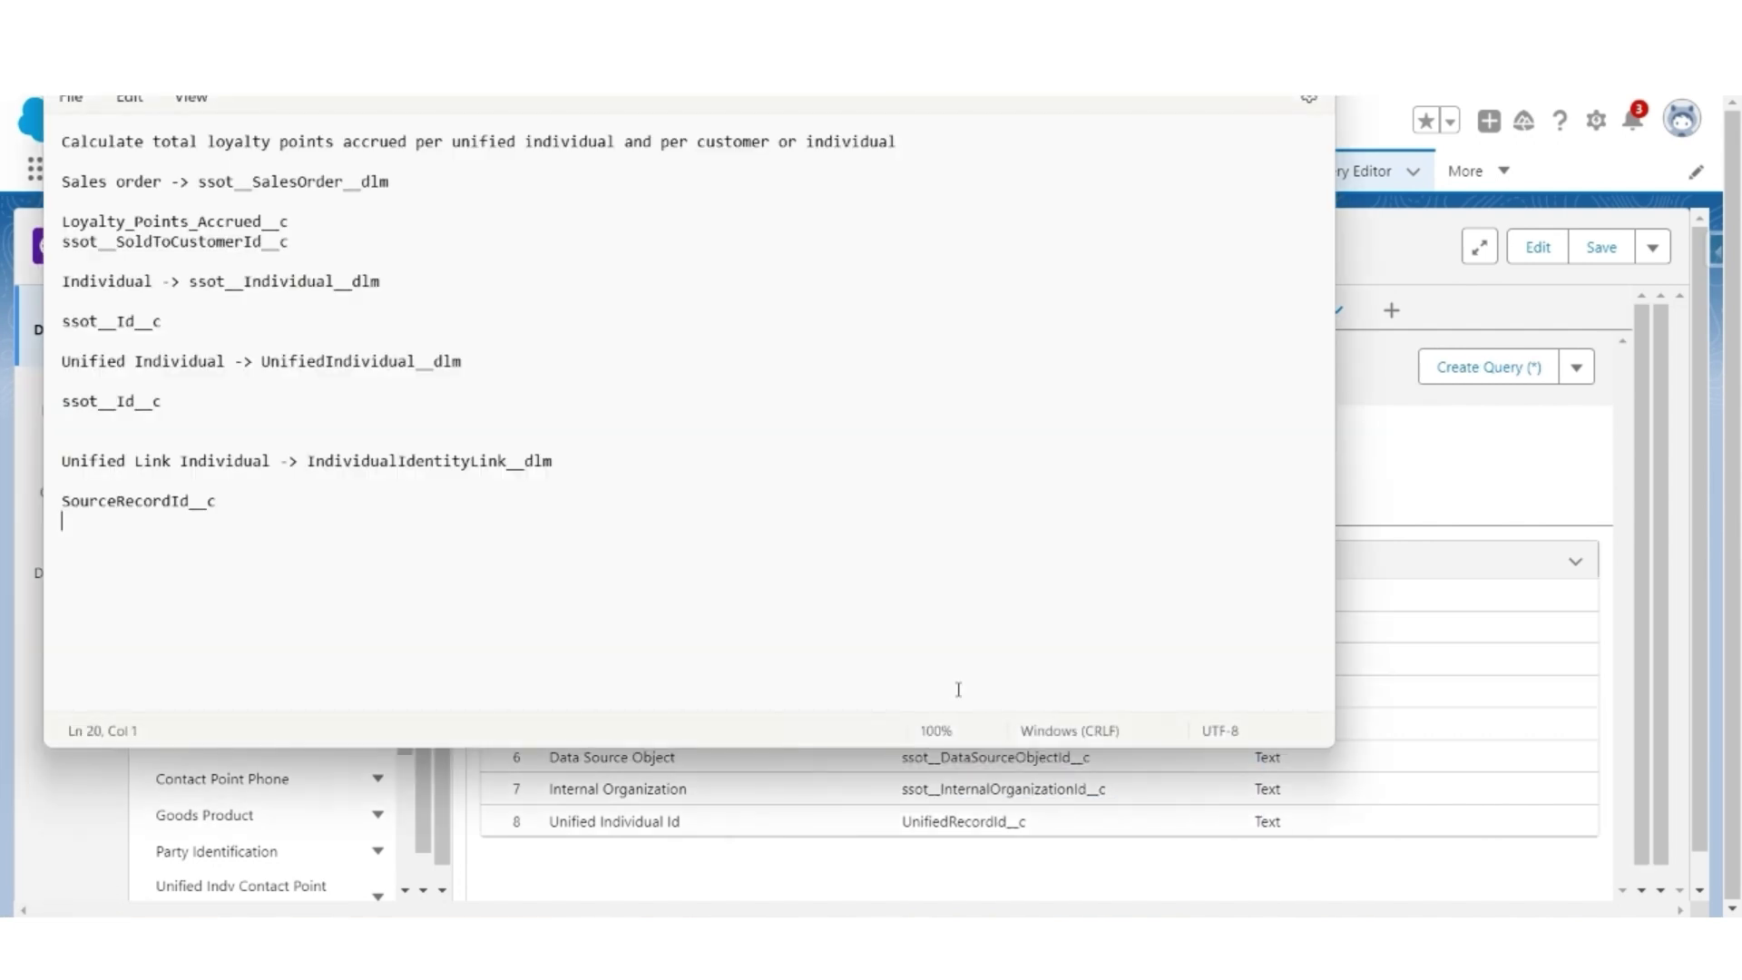
Copy the Unified Individual Id field's API name, UnifiedRecordId__c, into the notes under SourceRecordId__c.
key("alt+Tab")
double_click(976, 821)
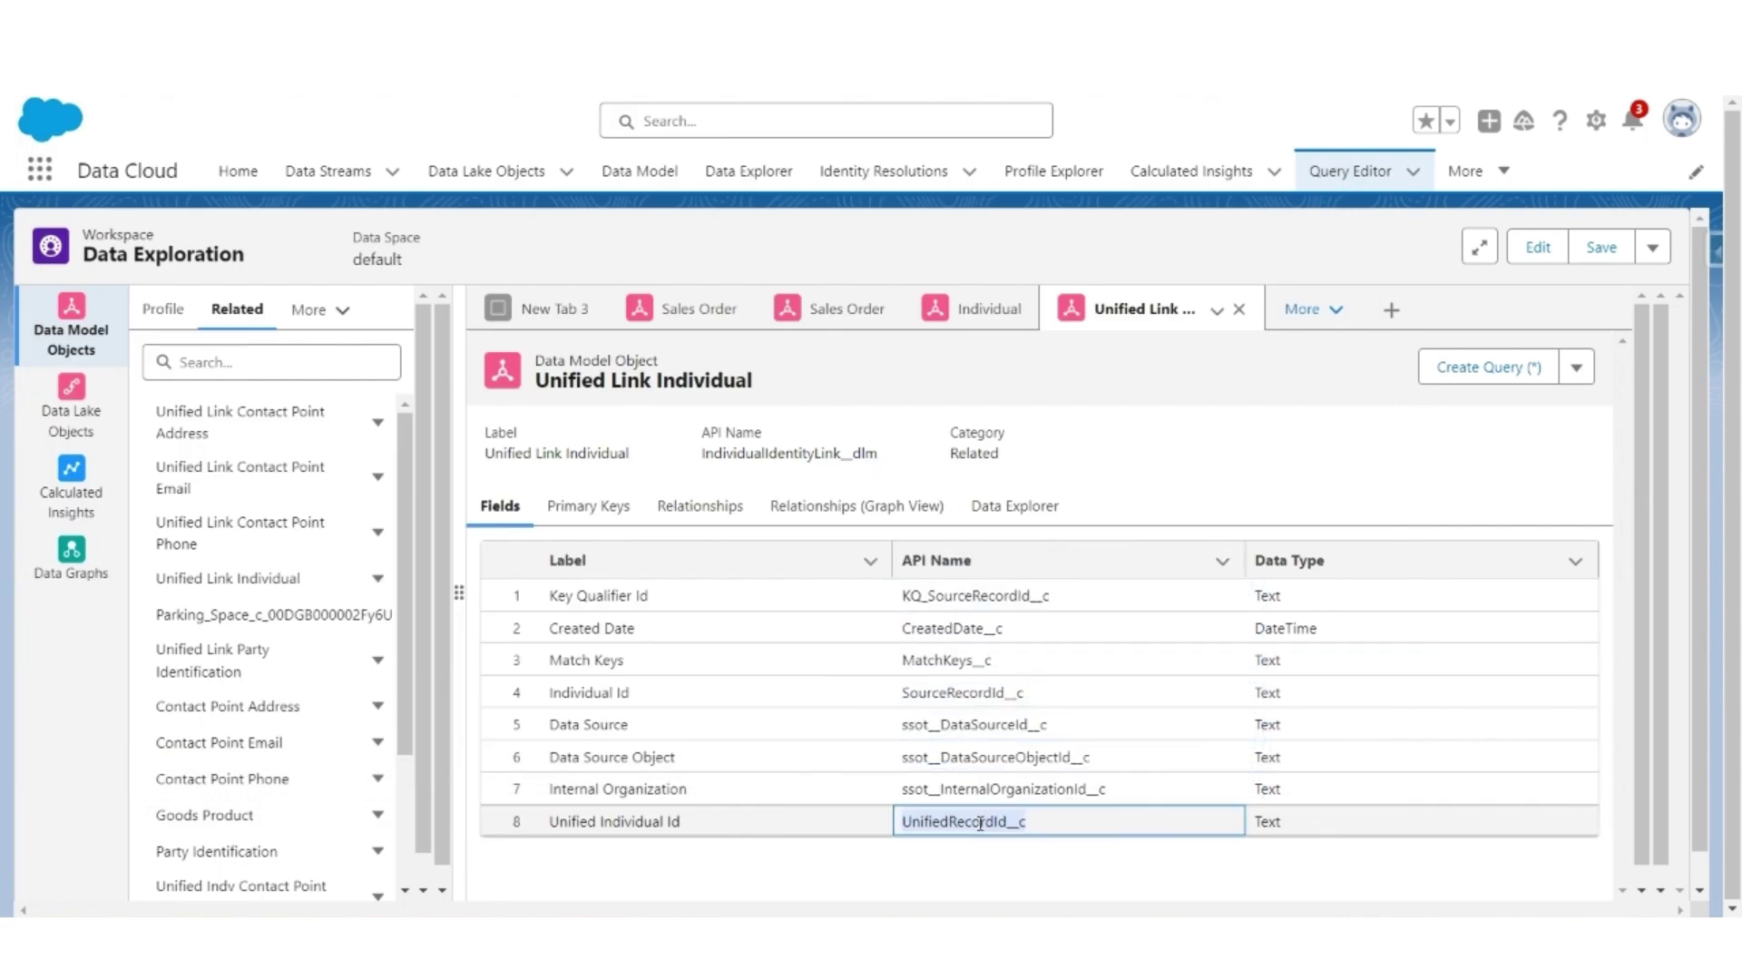
key("ctrl+c")
key("alt+Tab")
key("ctrl+v")
key("Return")
key("Return")
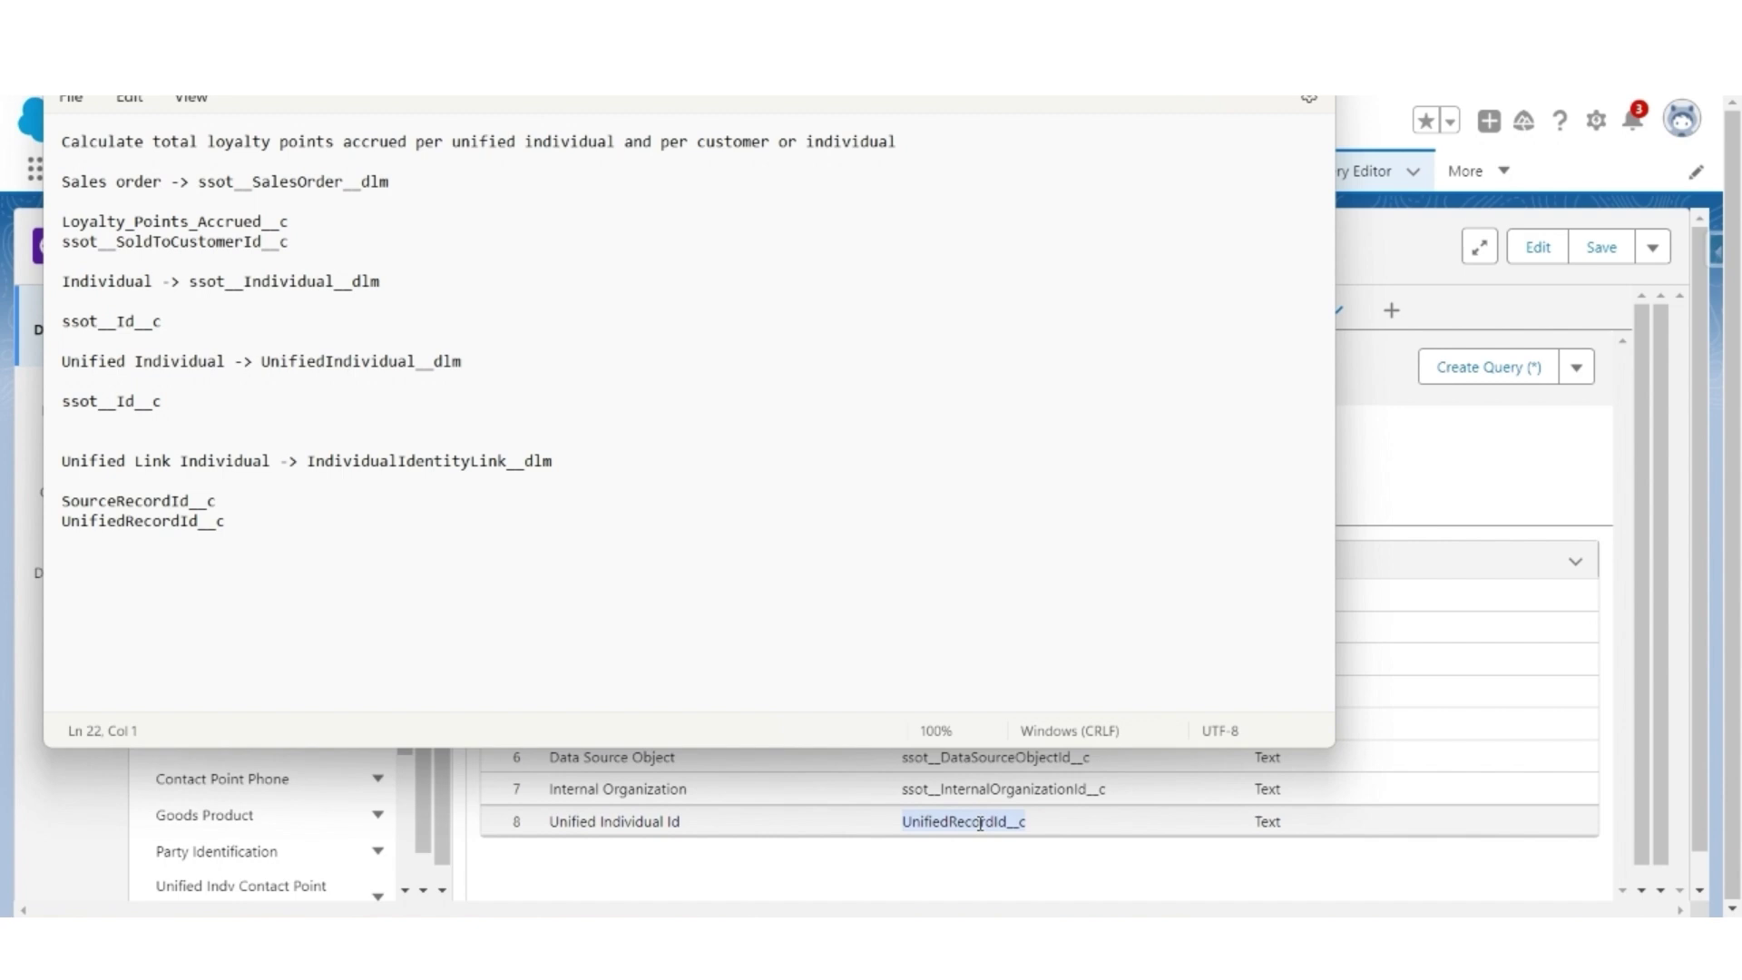
Begin the SQL query below the notes with "SELECT SUM(ssot__SalesOrder__dlm.".
type("SELECT SUM(")
double_click(228, 227)
left_click_drag(198, 182, 401, 184)
left_click(203, 570)
key("ctrl+v")
type(".")
Complete the sum with Loyalty_Points_Accrued__c, alias it as Total_Loyalty_Points__c, and start a new query line.
left_click(53, 221)
key("shift+End")
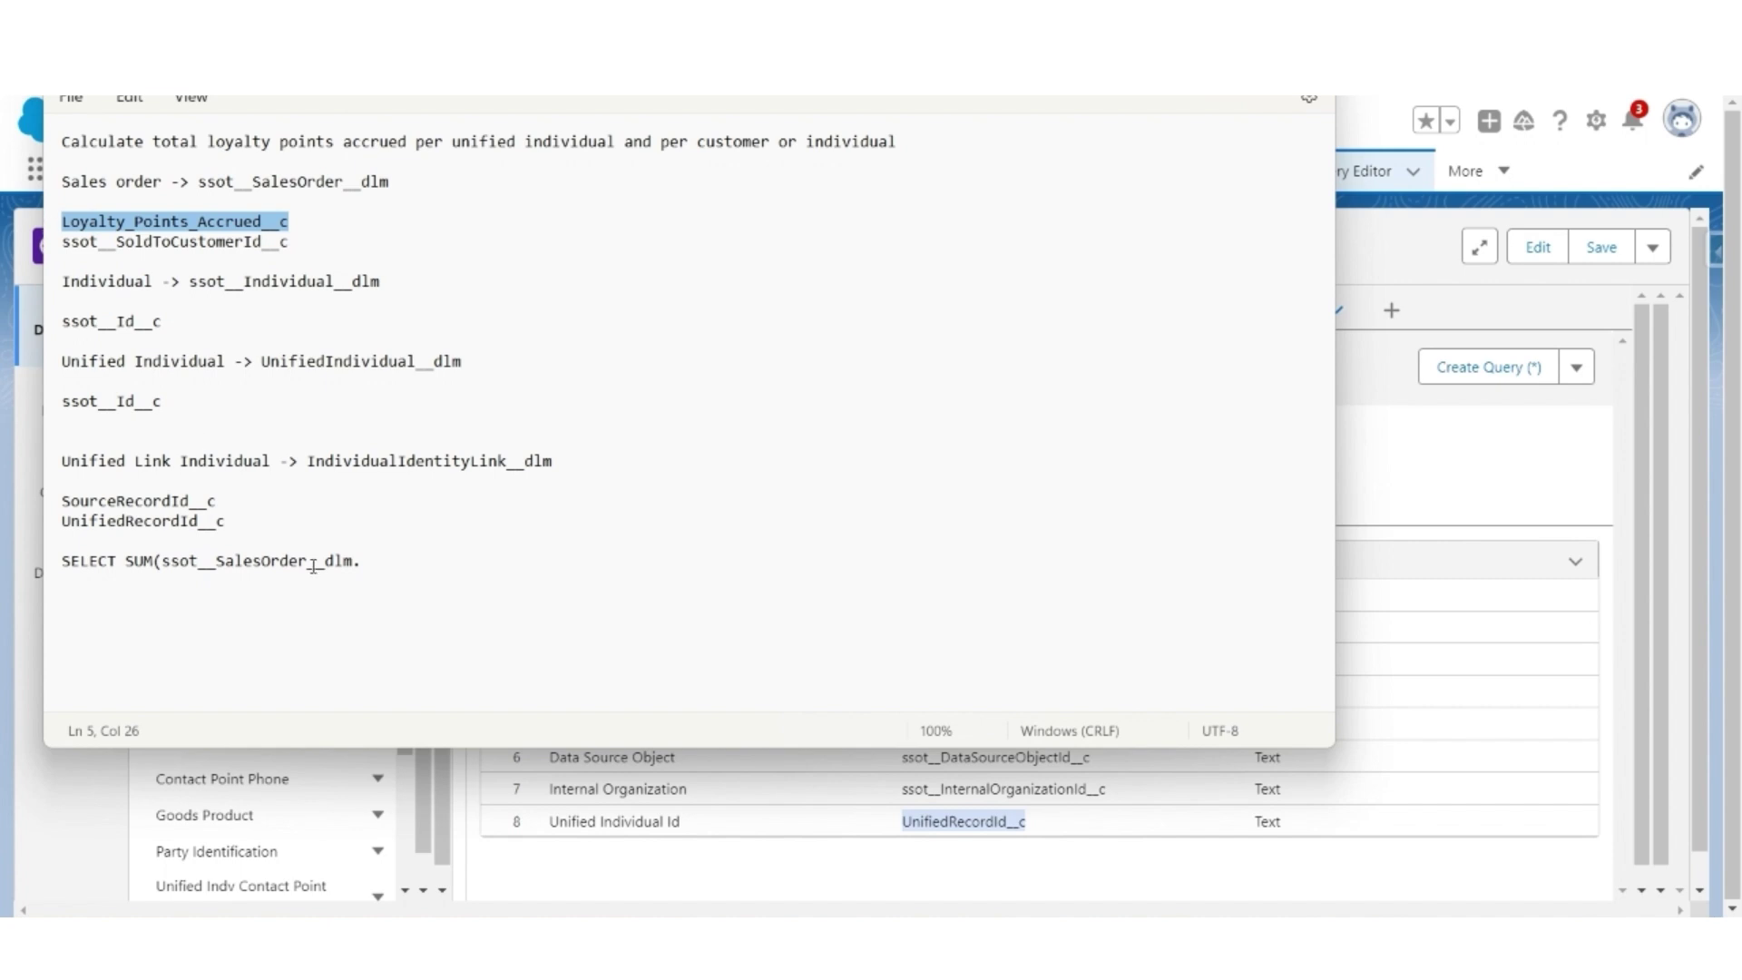
key("ctrl+c")
left_click(390, 567)
key("ctrl+v")
type(") as Total")
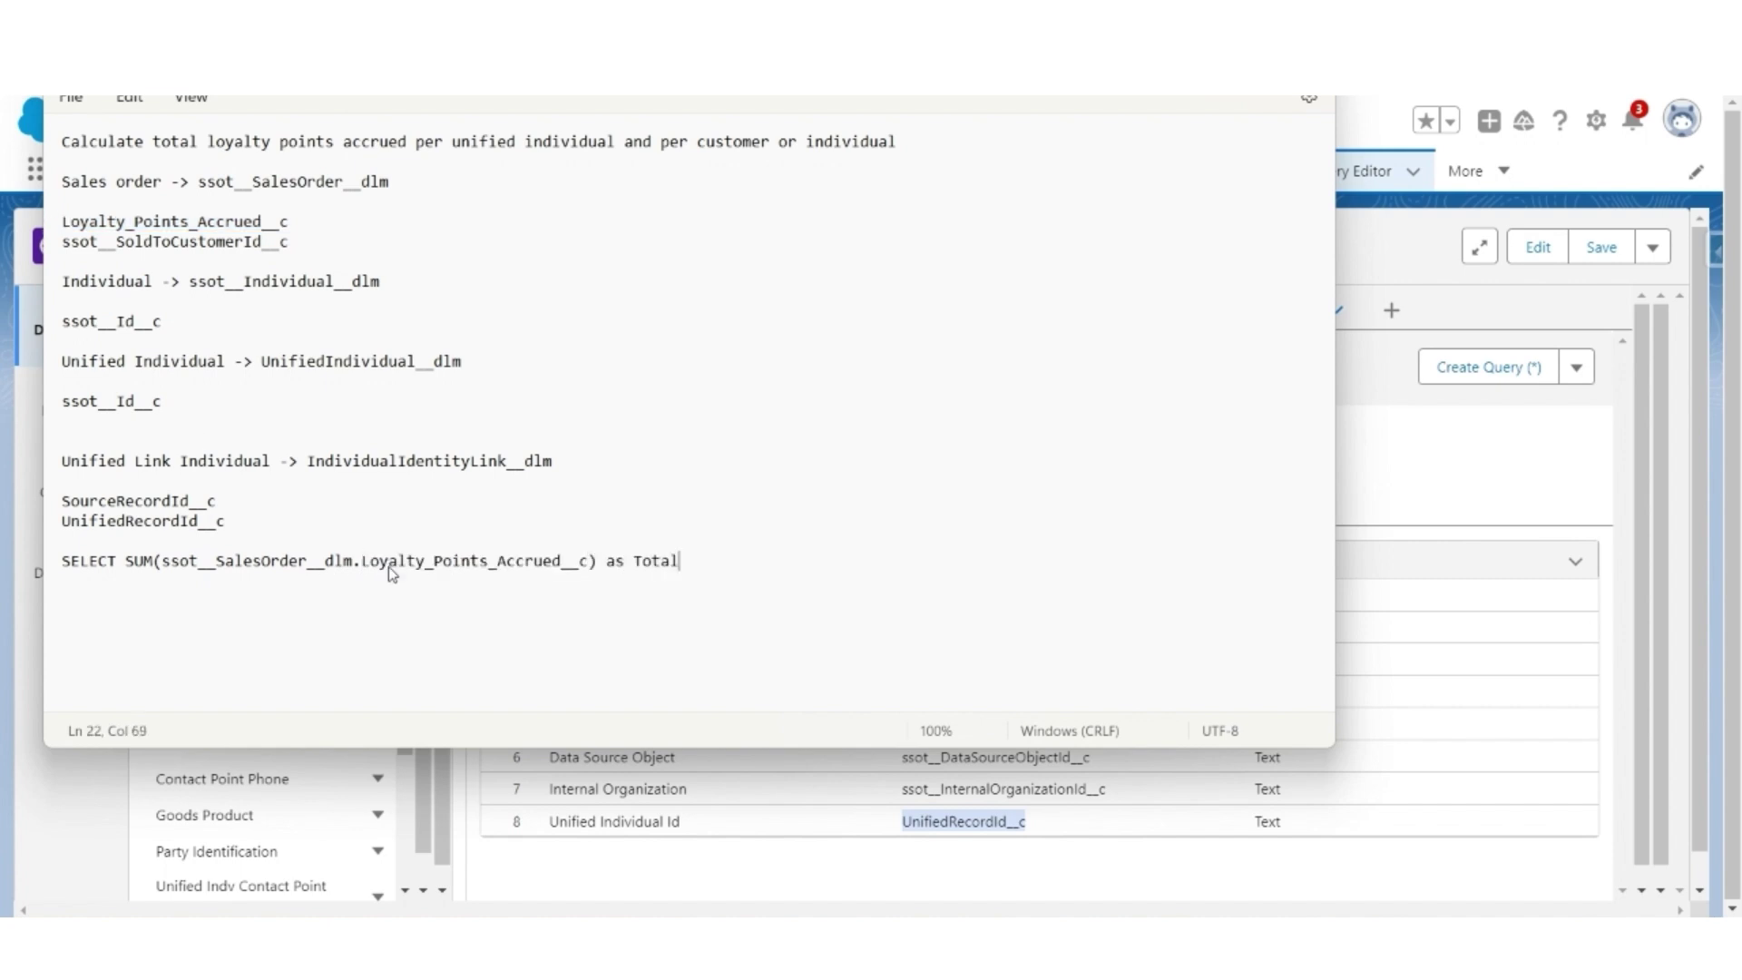
type("_Loyalty_Points__c,")
key("Return")
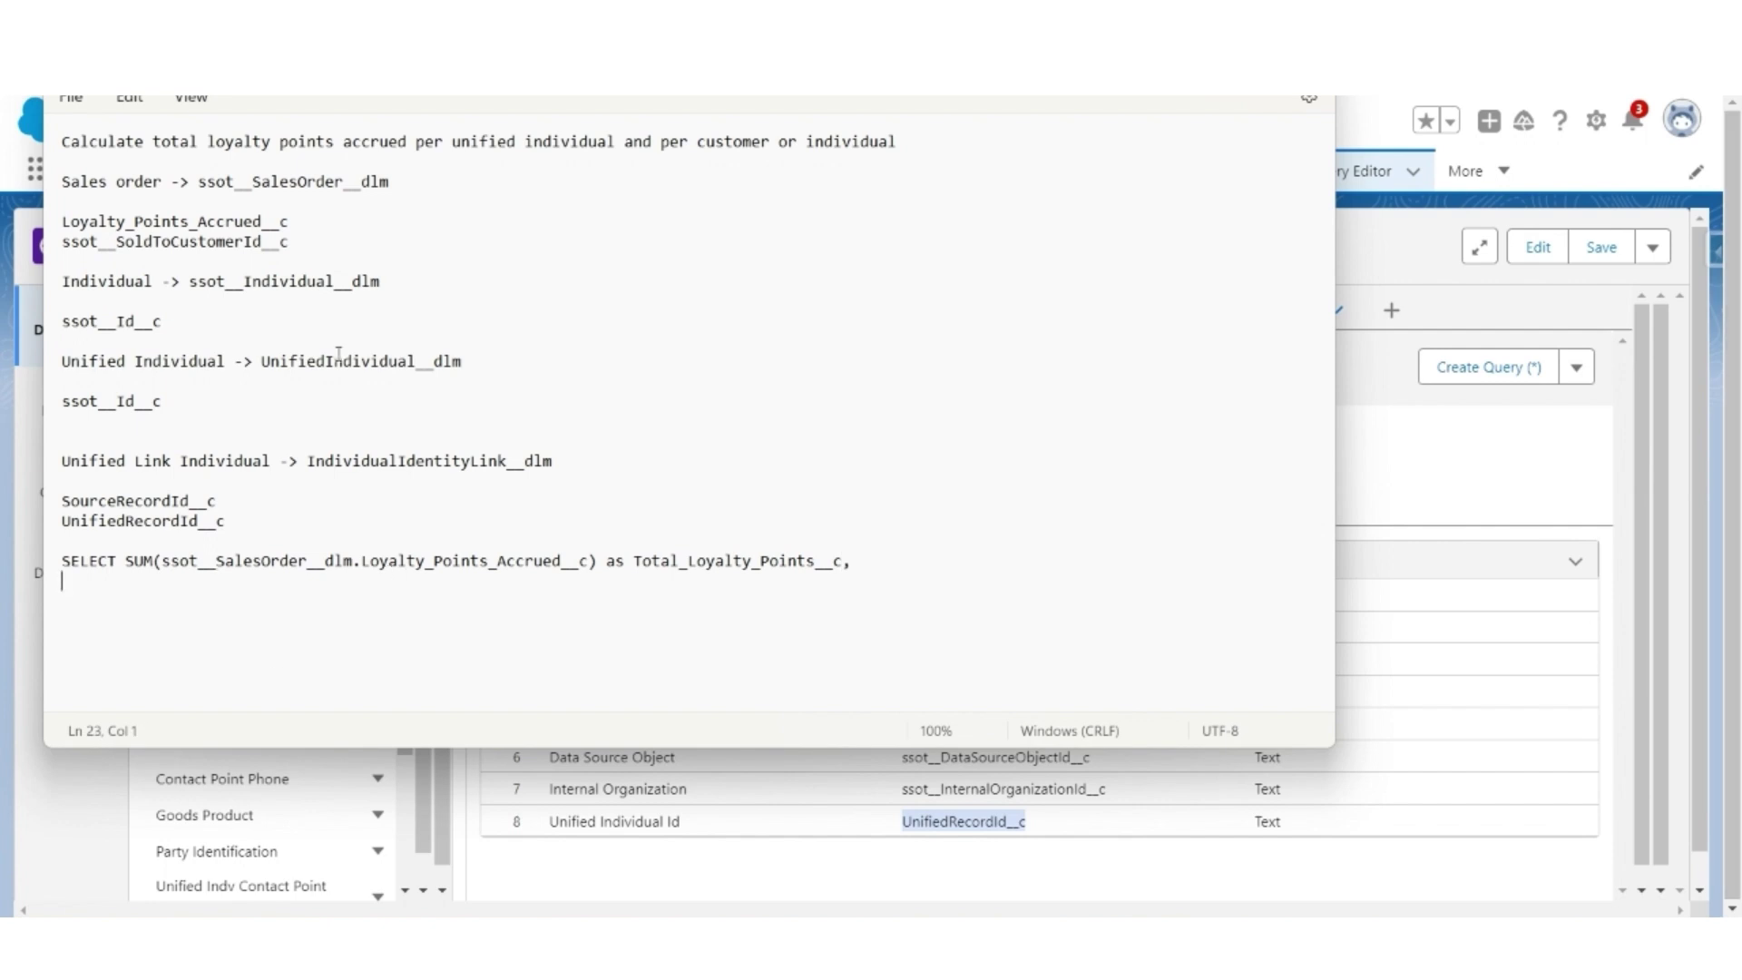
left_click_drag(163, 401, 36, 403)
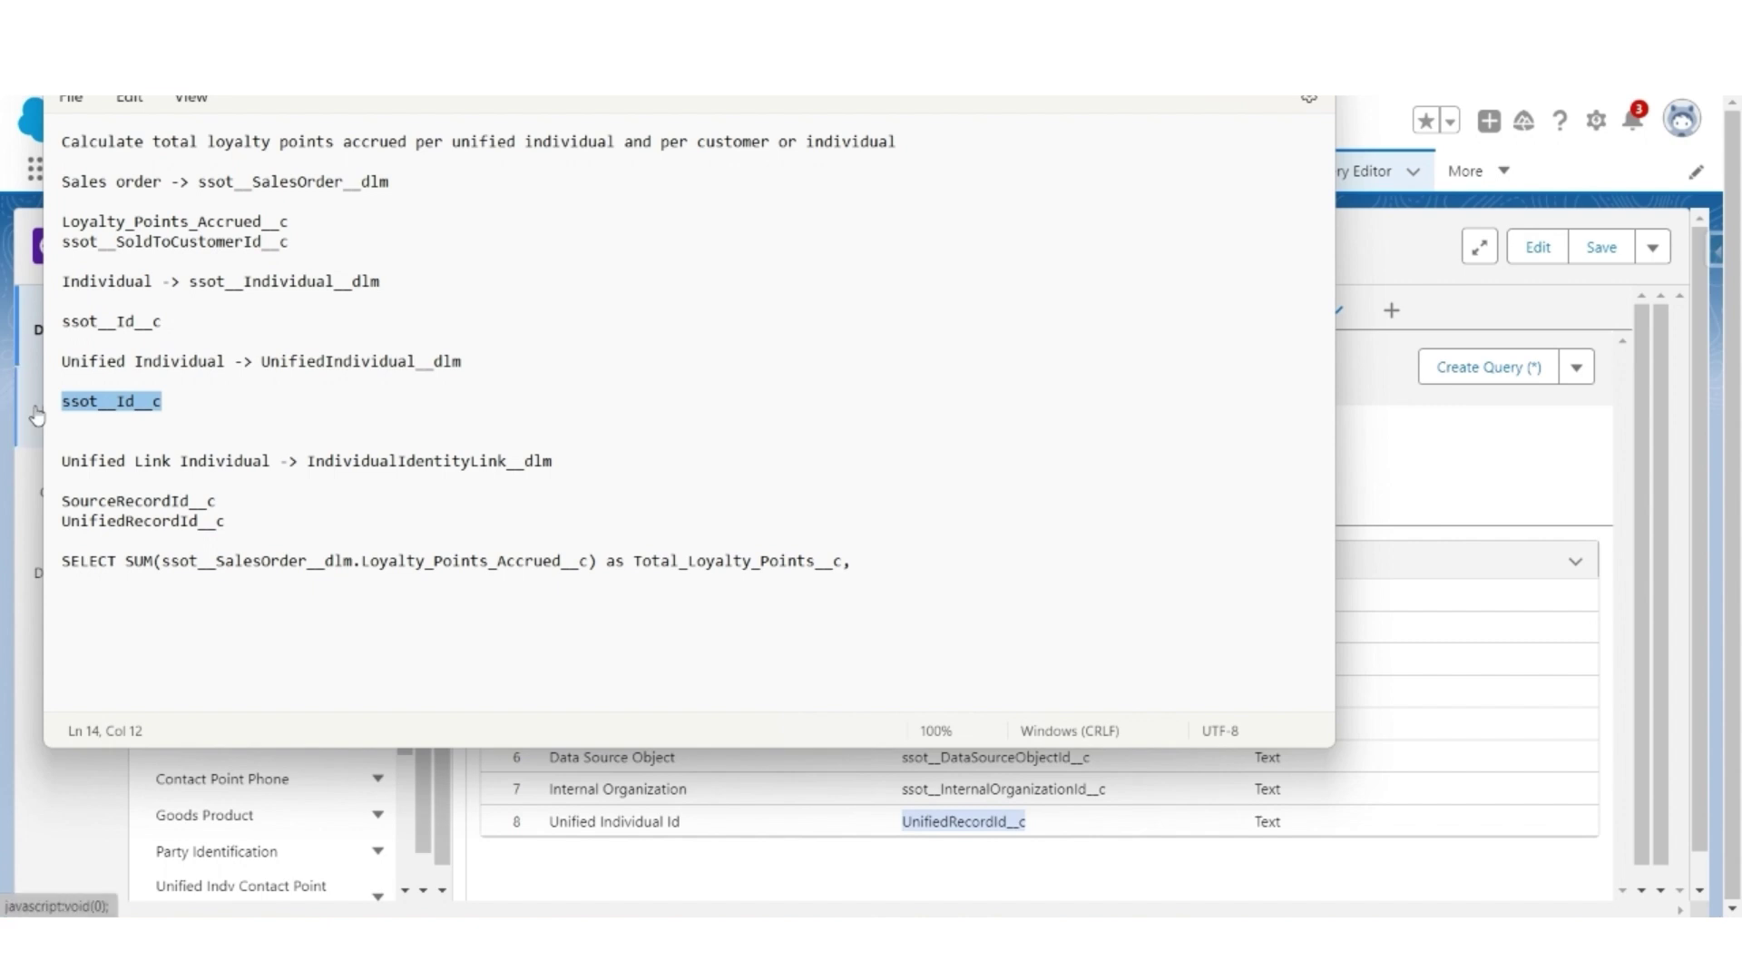
left_click_drag(234, 361, 26, 360)
left_click_drag(159, 322, 60, 321)
left_click_drag(147, 281, 60, 281)
Add UnifiedIndividual__dlm.ssot__Id__c to the SELECT list with the alias Unified_Individual__c, followed by a new line.
left_click_drag(261, 361, 464, 362)
key("ctrl+c")
left_click(114, 585)
key("ctrl+v")
type(".")
left_click_drag(168, 403, 9, 406)
key("ctrl+c")
left_click(311, 586)
key("ctrl+v")
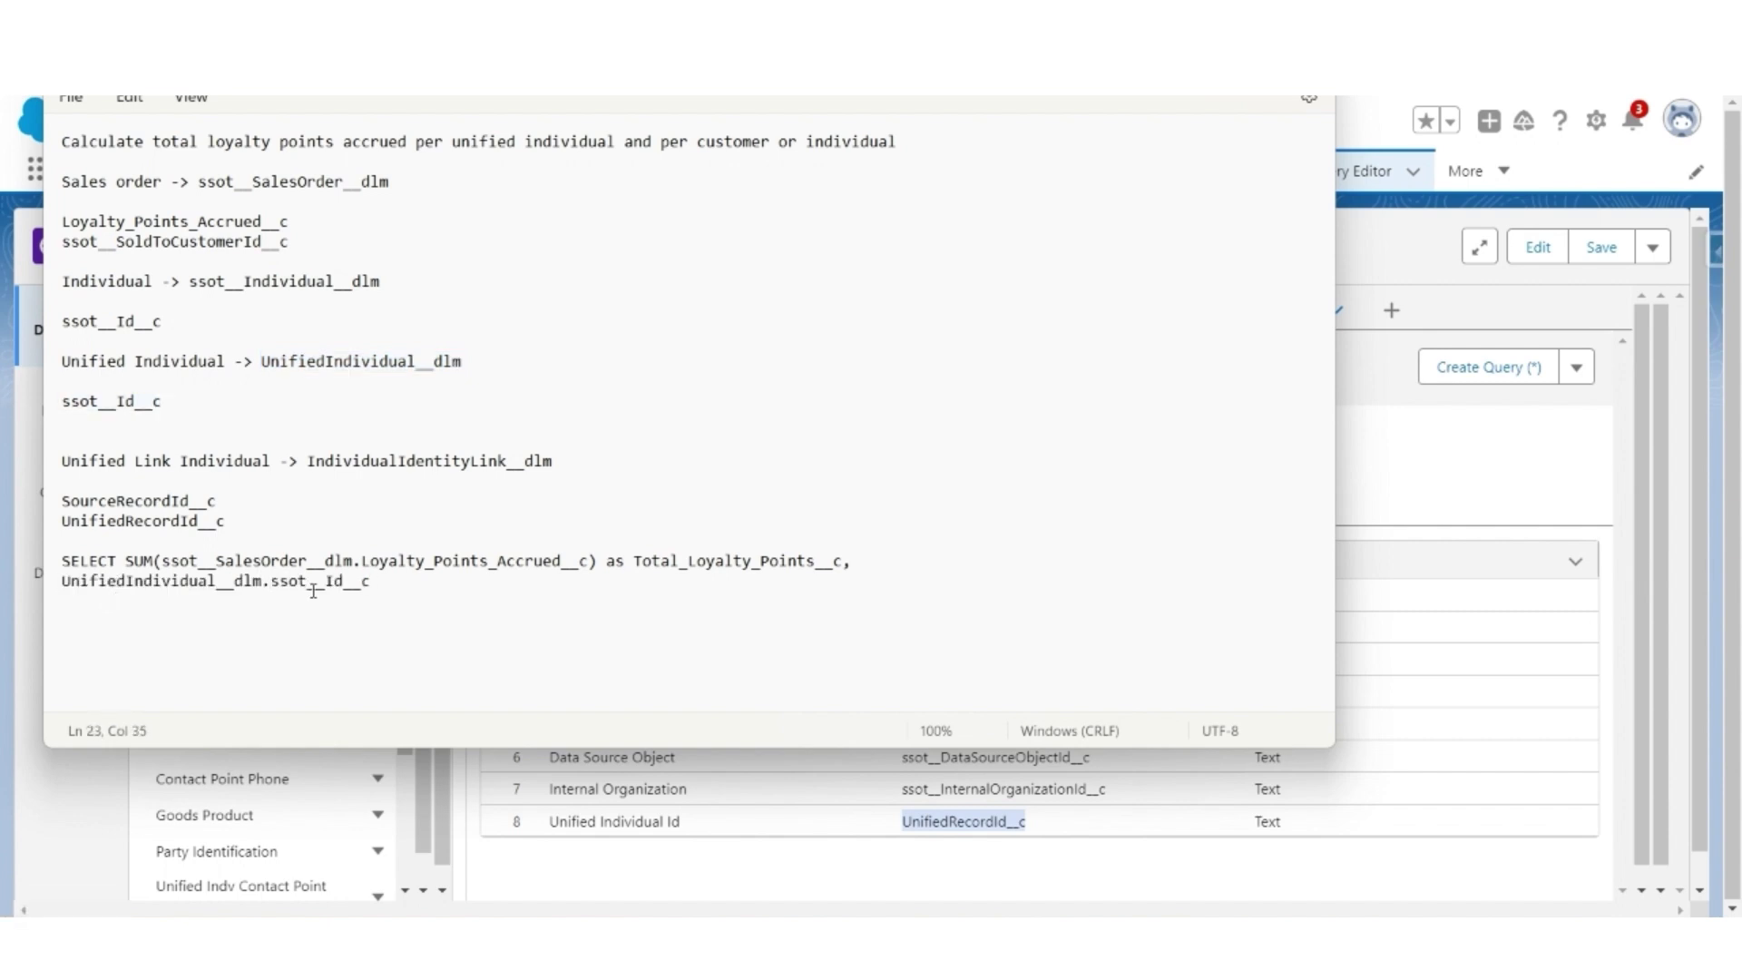
type("Unified_Individual__c,")
key("Return")
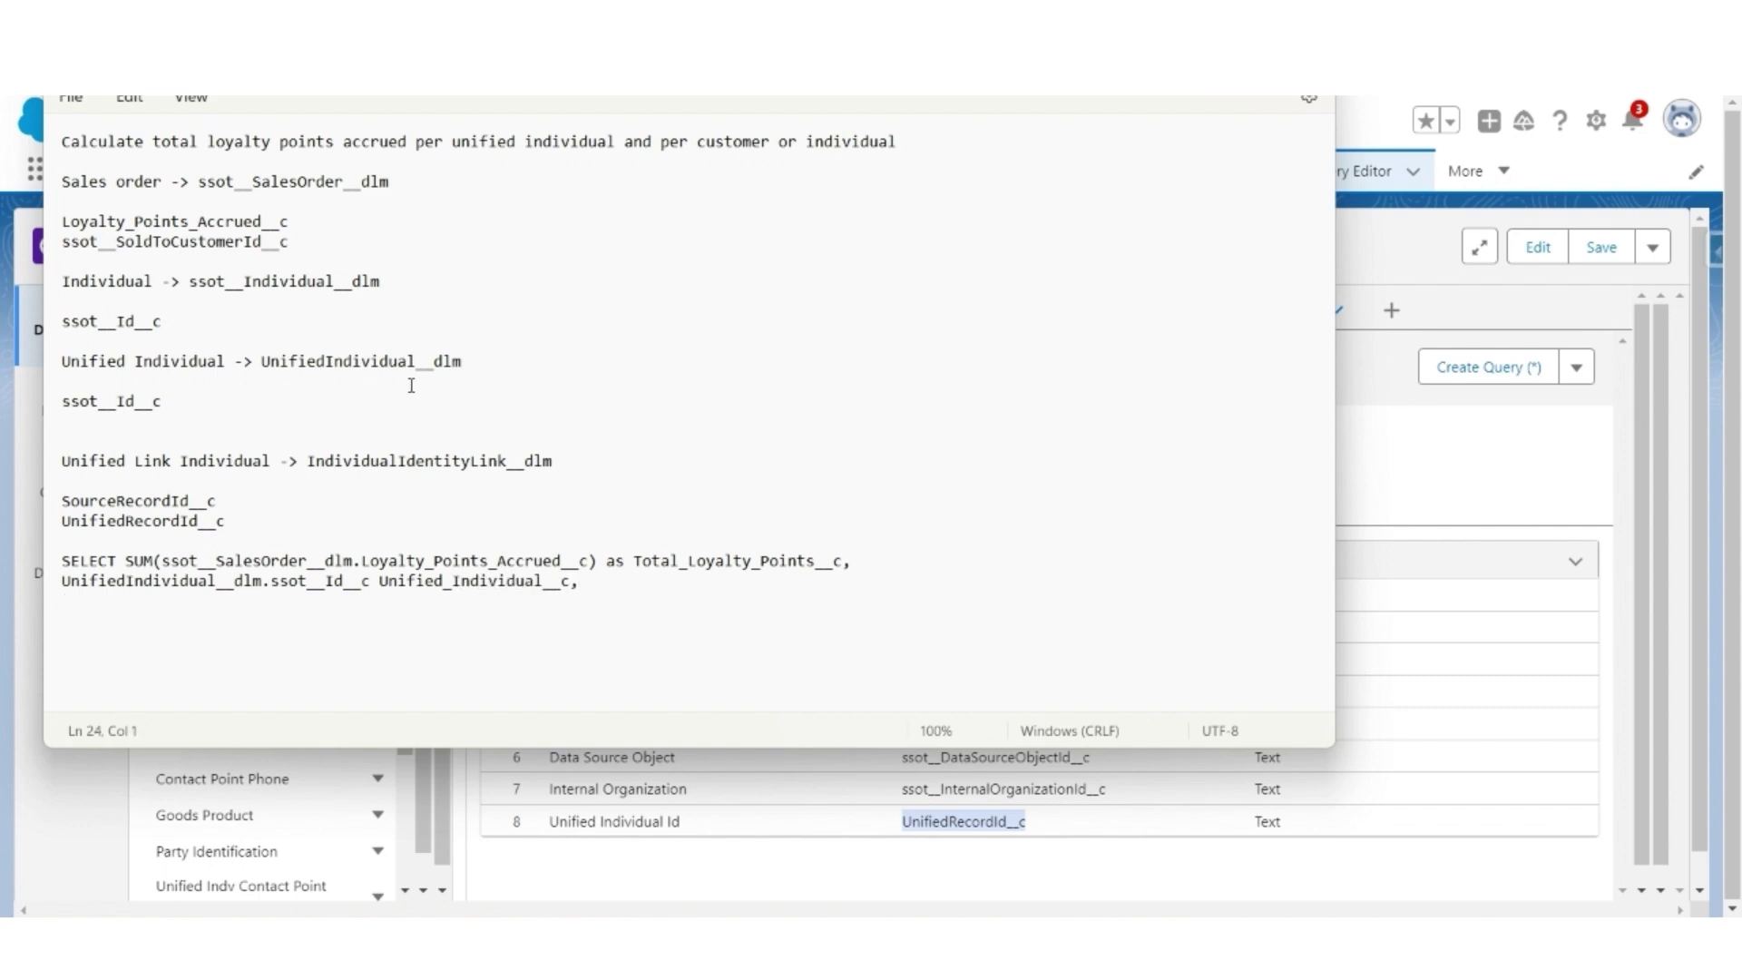
Add ssot__Individual__dlm.ssot__Id__c as the third entry in the query's SELECT list.
key("ctrl+c")
left_click_drag(383, 279, 39, 323)
left_click(145, 601)
key("ctrl+v")
type(".")
key("ctrl+c")
left_click(315, 599)
key("ctrl+v")
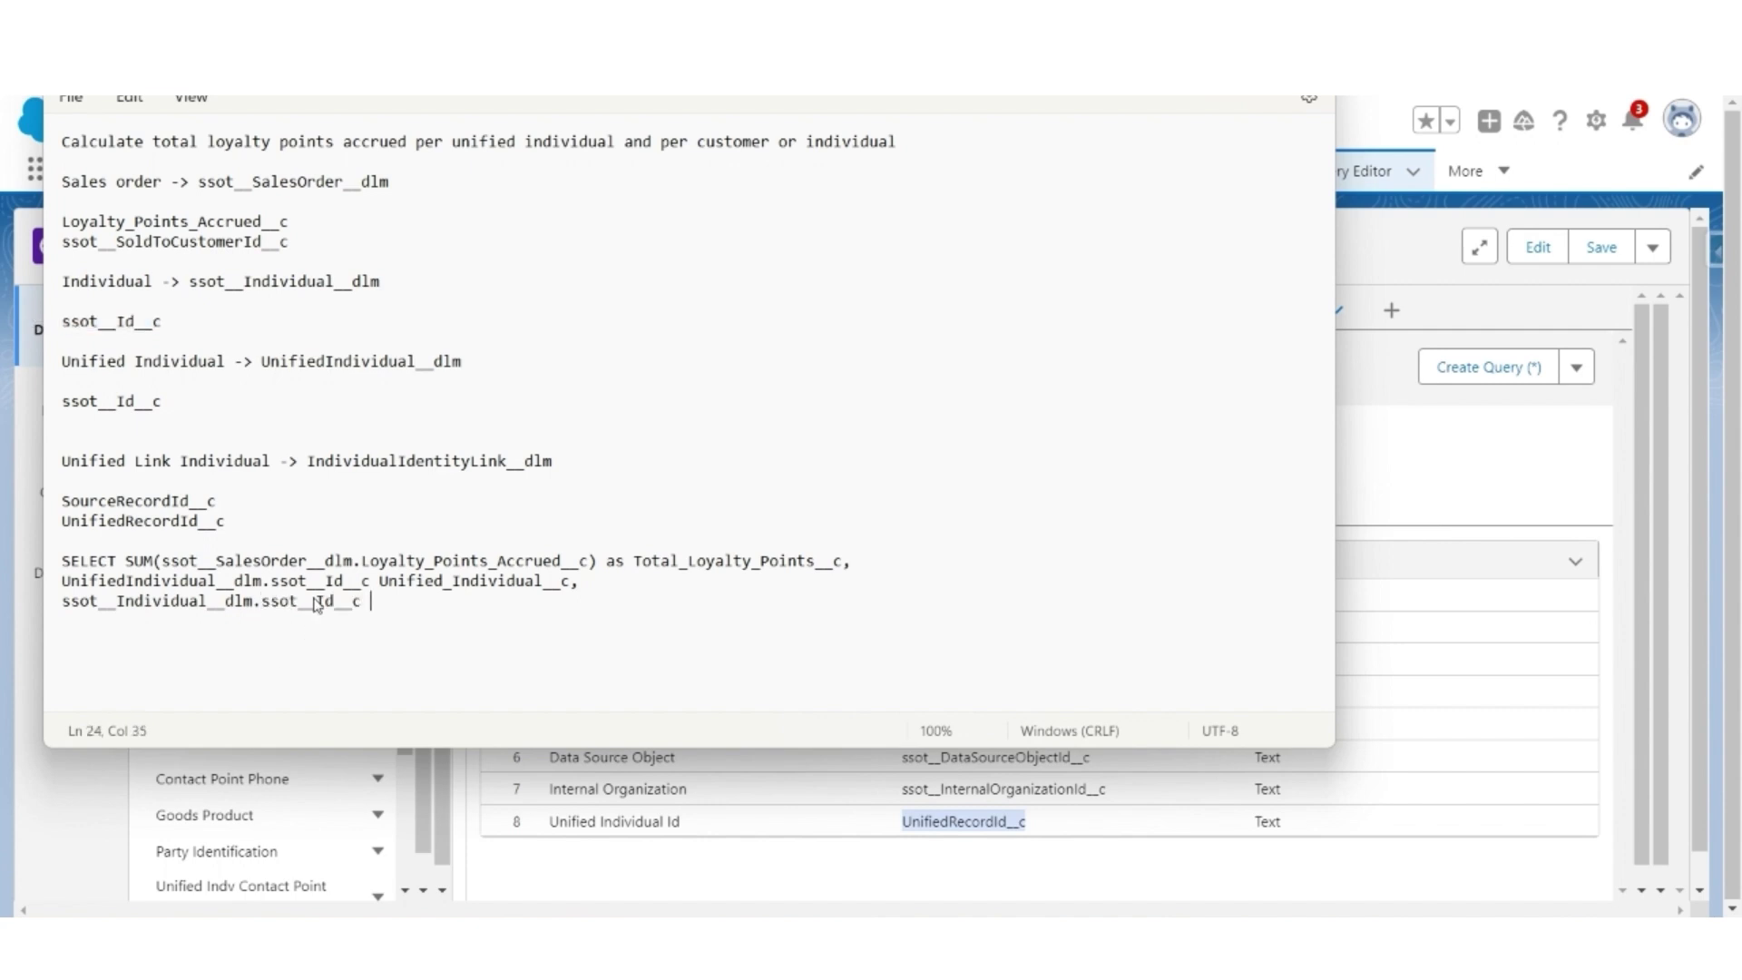
Insert "as" before the Unified_Individual__c alias and alias the individual's ssot__Id__c as Customer_Id.
left_click(379, 581)
type("as")
left_click(459, 607)
type("as Customer")
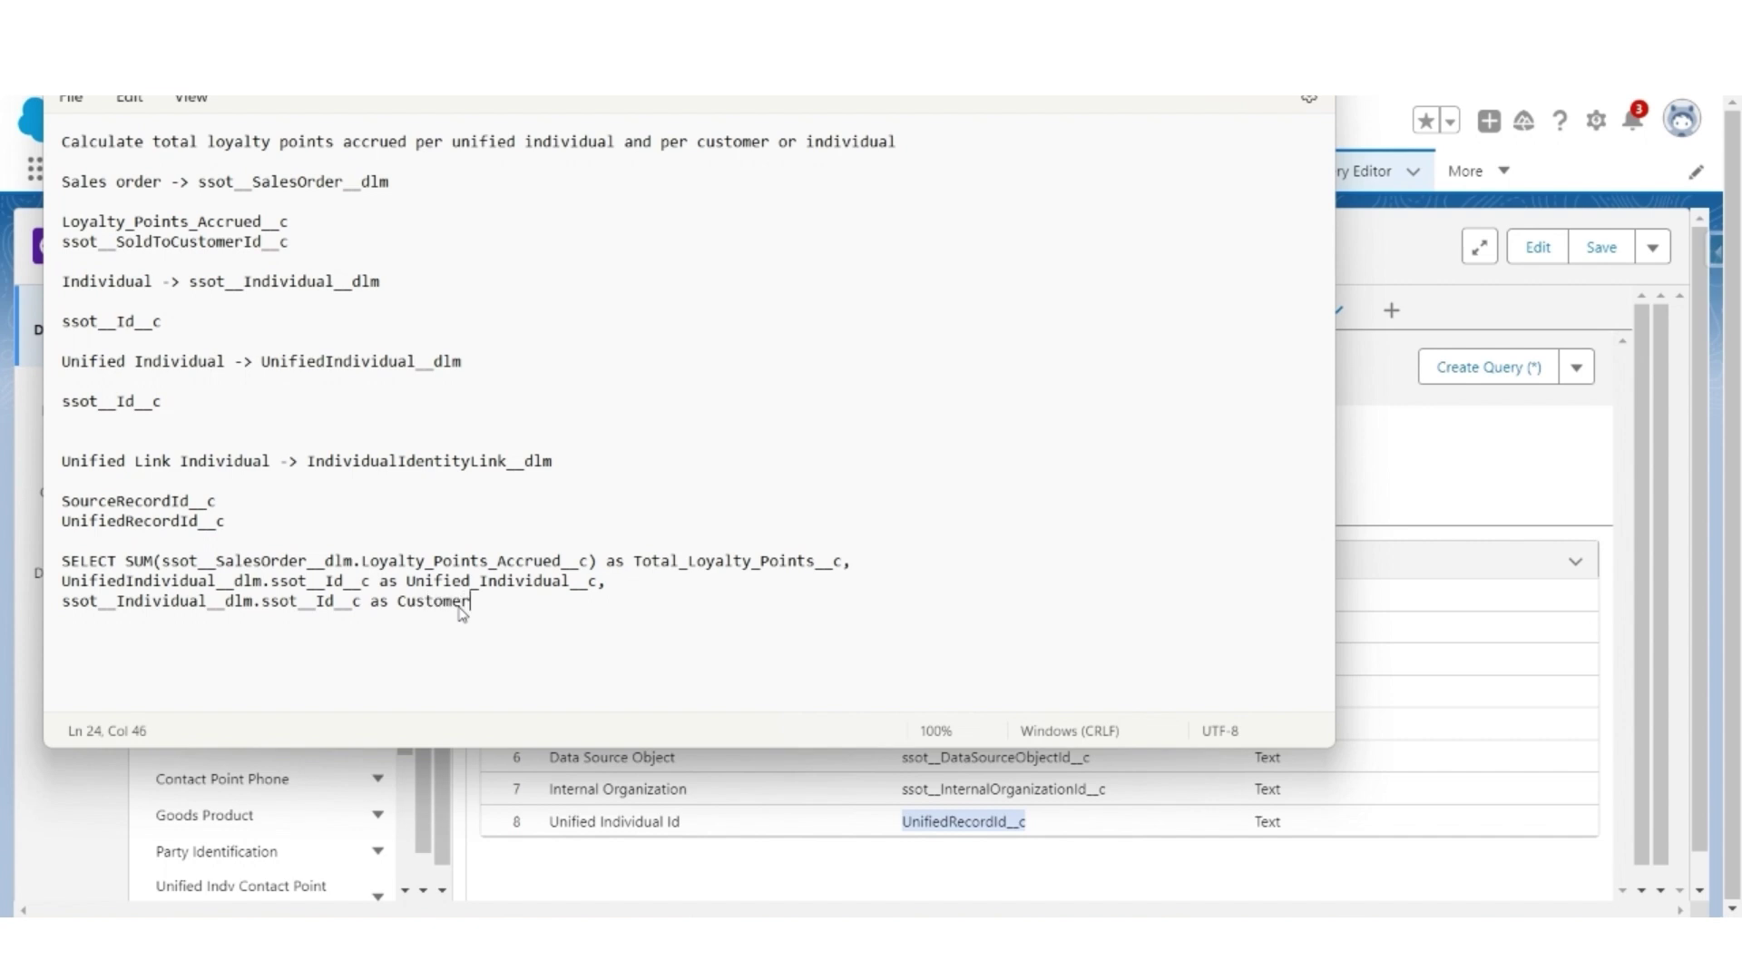
type("_Id")
Add a FROM clause on a new line that reads from ssot__SalesOrder__dlm.
key("Return")
type("FRO")
left_click_drag(351, 552, 163, 561)
key("ctrl+c")
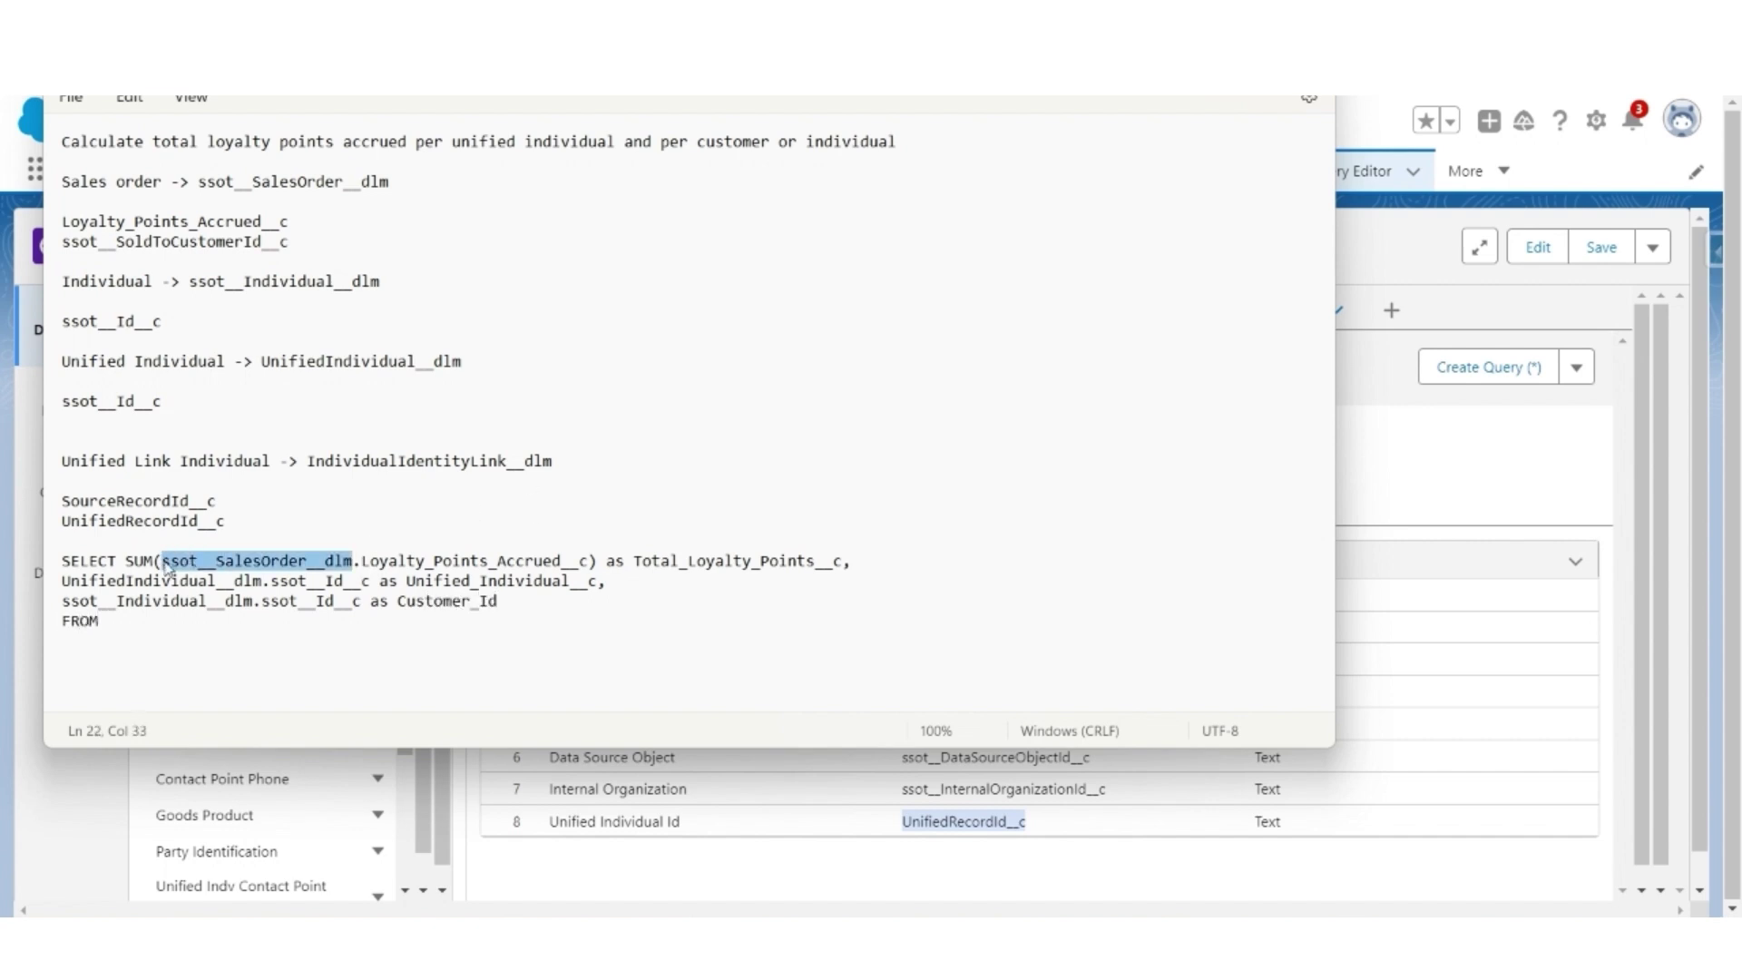
left_click(143, 624)
key("ctrl+v")
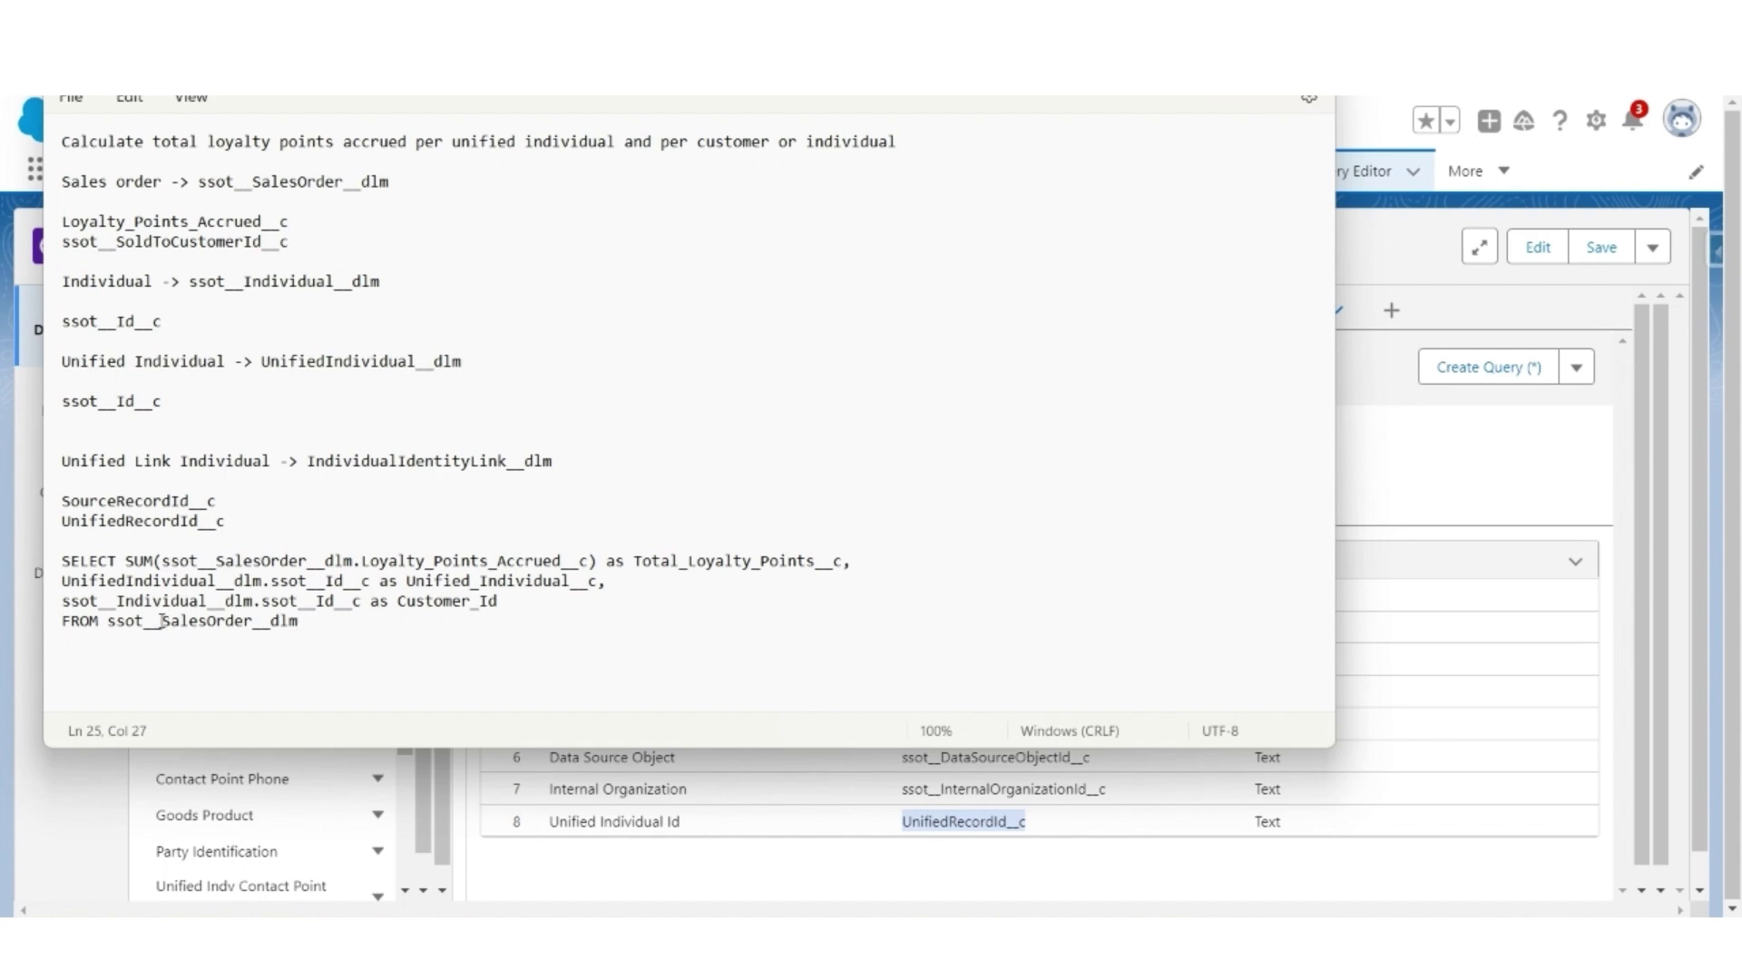
Start a JOIN line under the FROM clause and look up the Unified Link Individual object's API name in Data Cloud.
left_click_drag(273, 464, 62, 464)
left_click(355, 624)
key("Return")
type("JOIN")
double_click(312, 463)
key("alt+Tab")
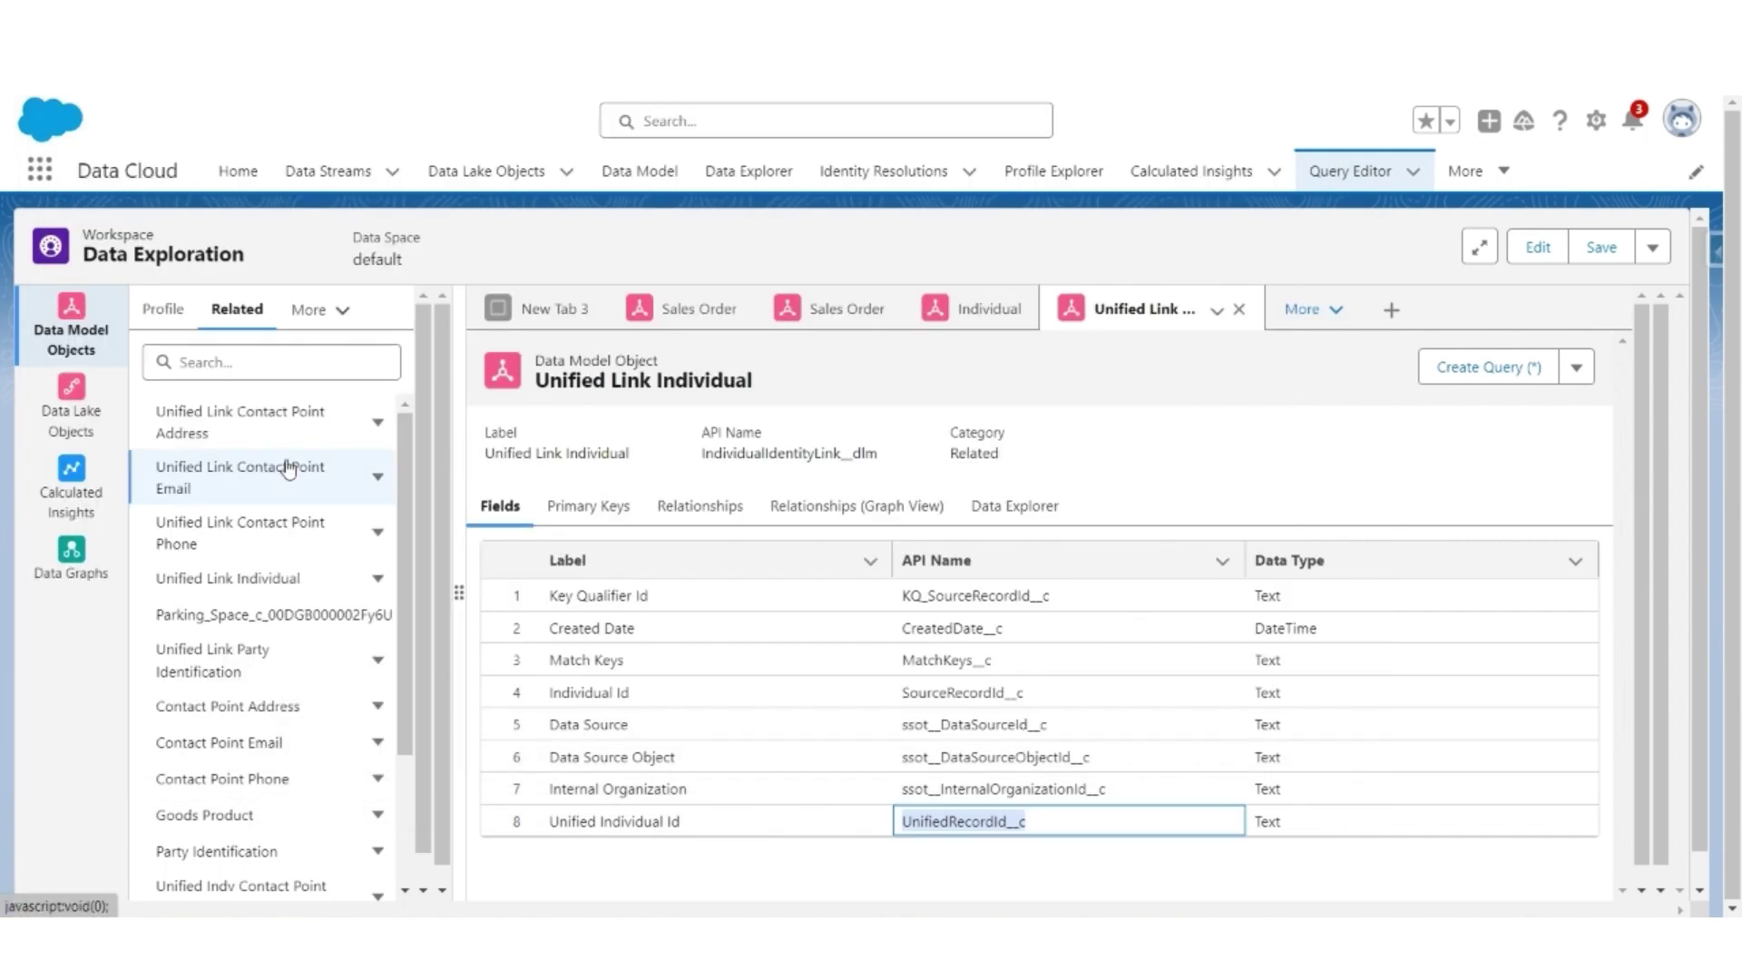
left_click(217, 578)
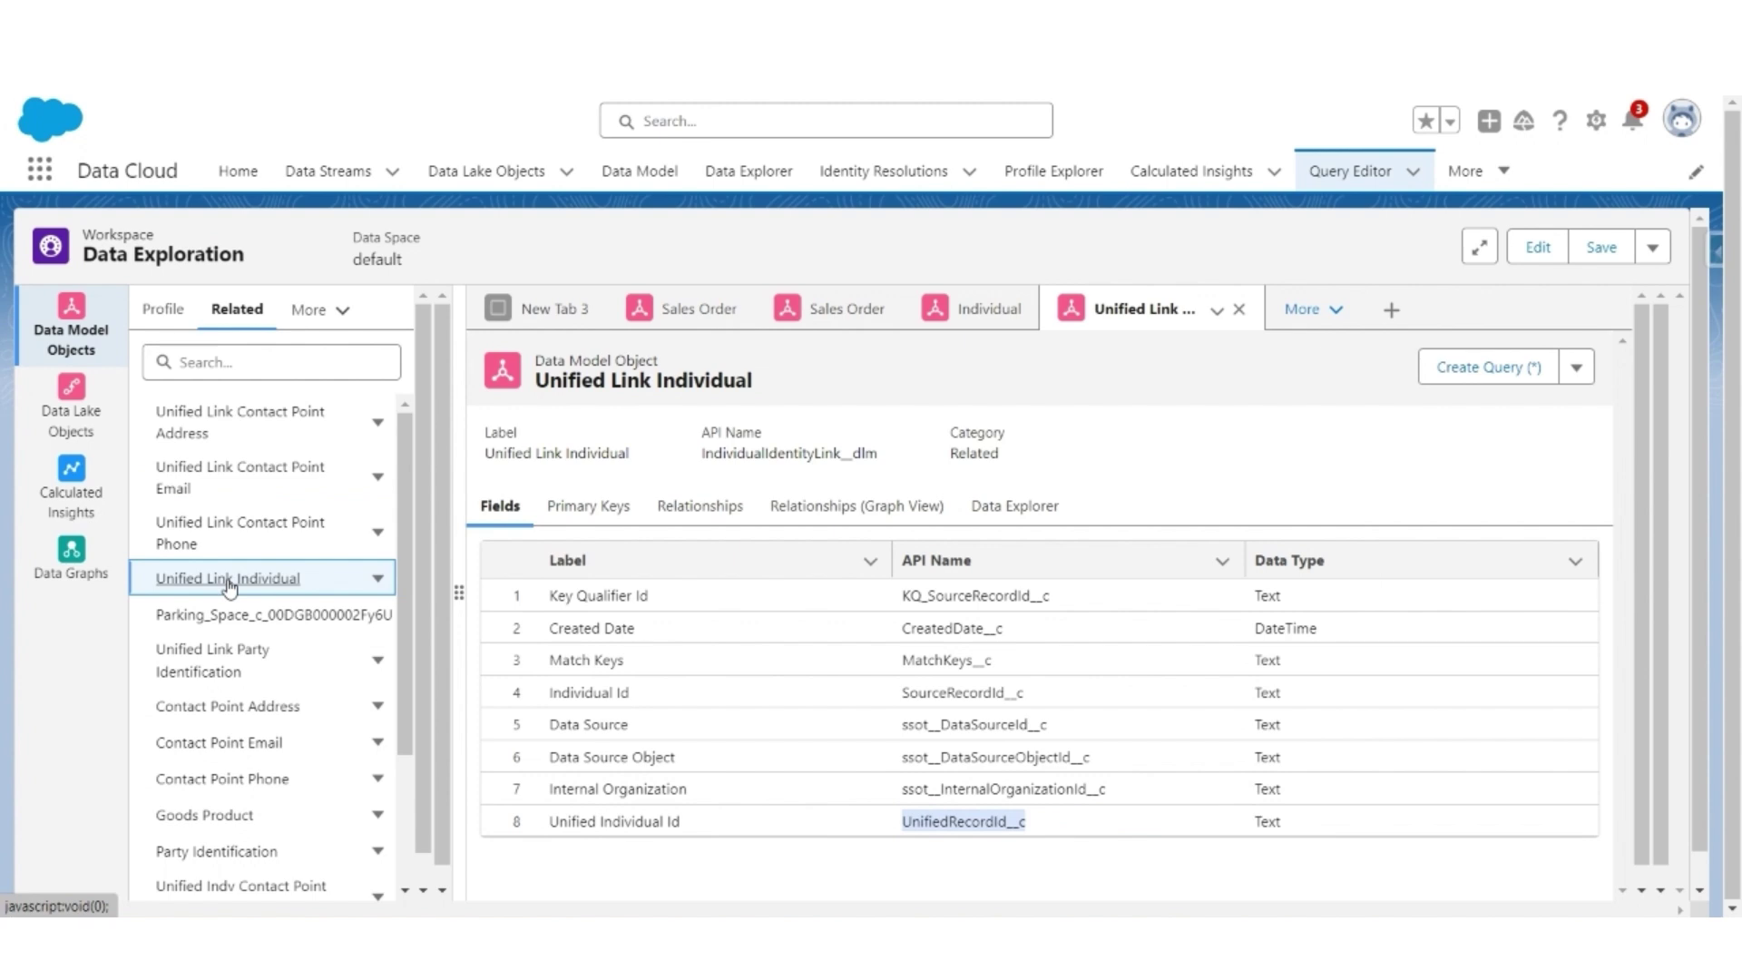
double_click(821, 454)
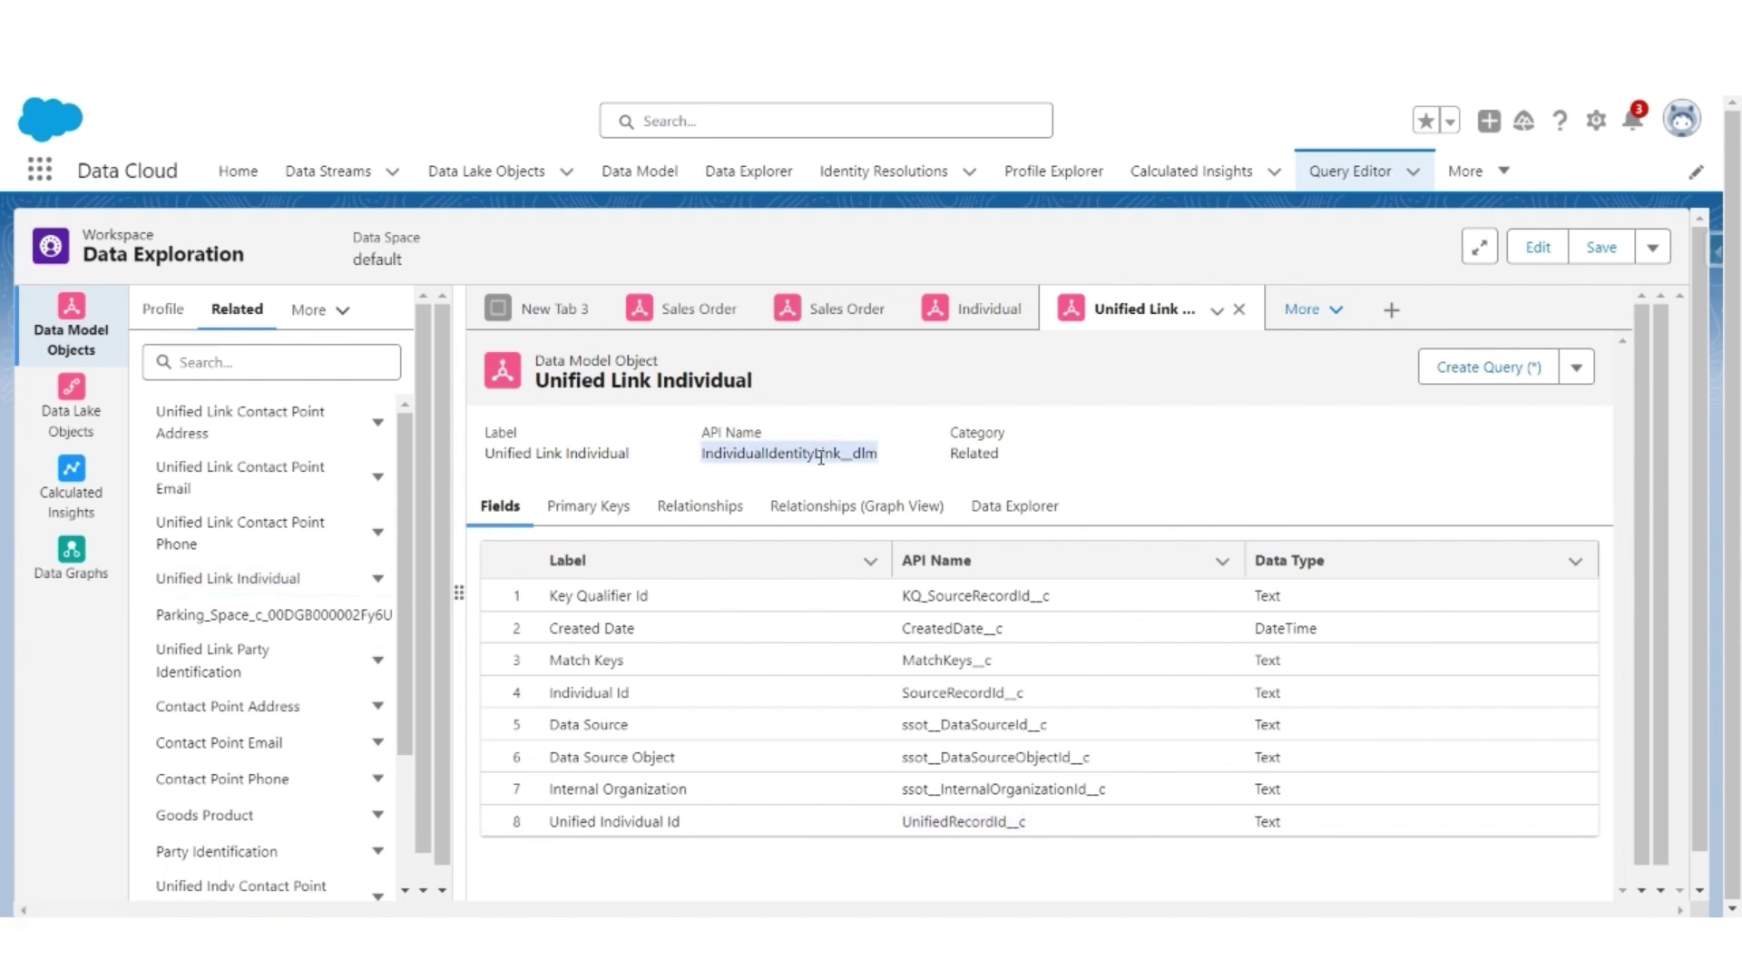
Back in Notepad, complete the JOIN with IndividualIdentityLink__dlm and start an ON line below it.
key("alt+Tab")
left_click(188, 640)
key("ctrl+v")
key("Return")
type("ON")
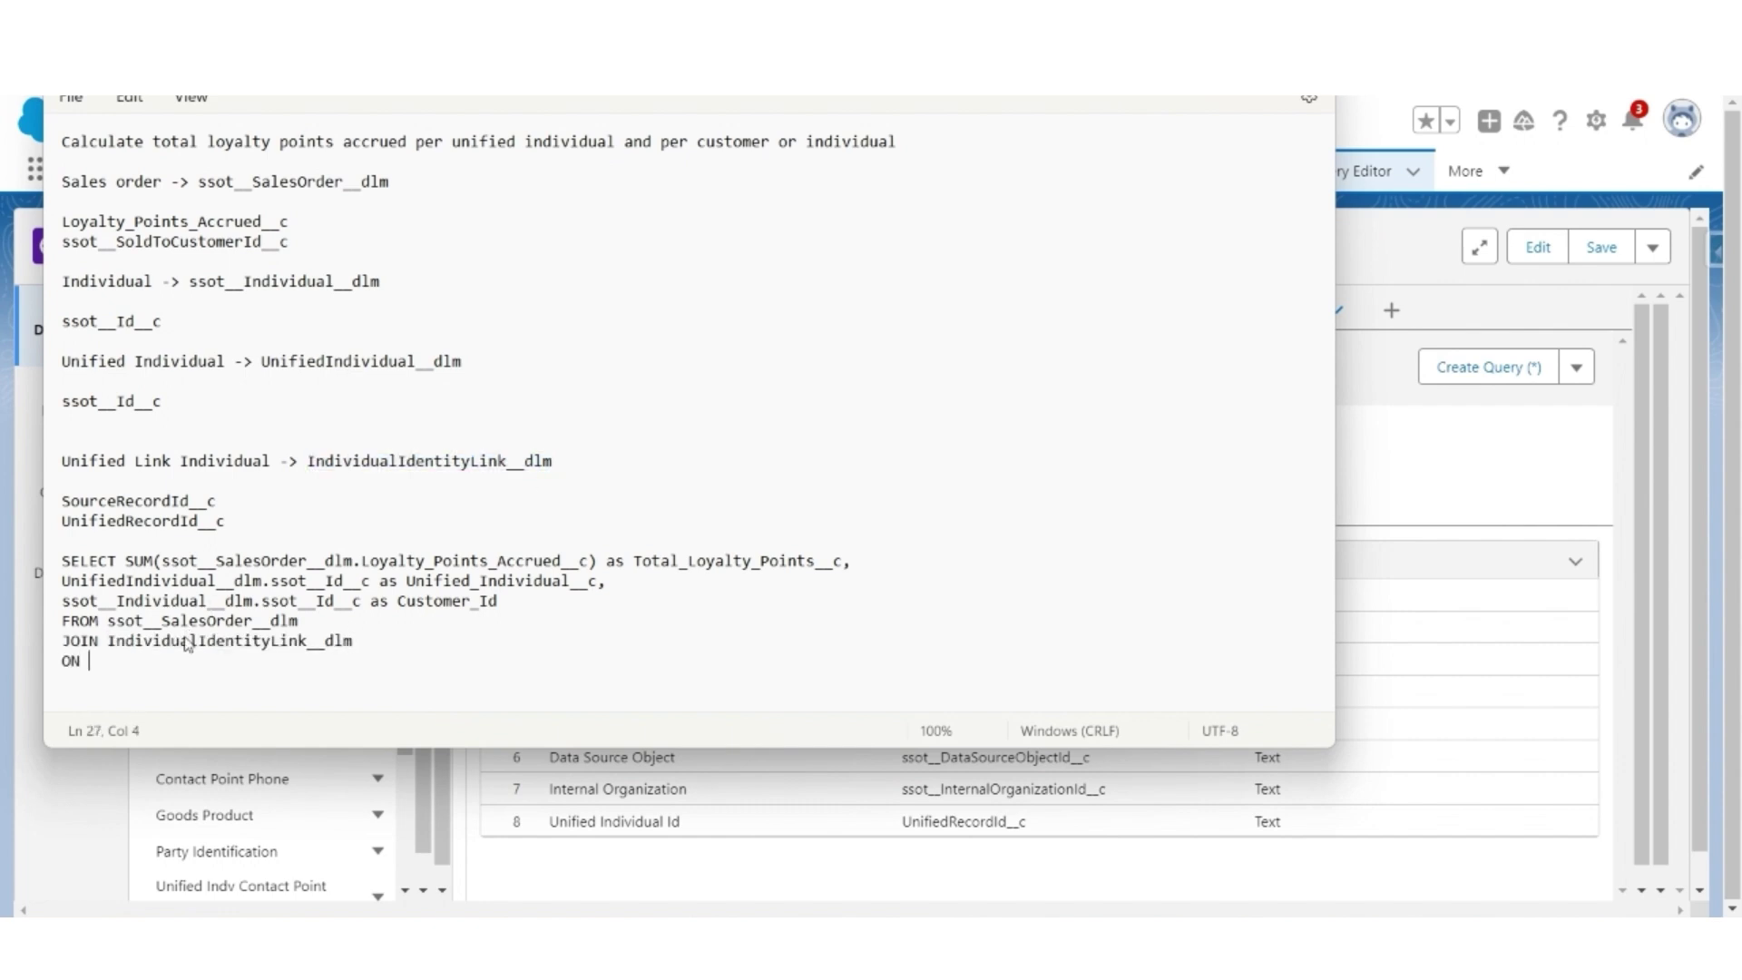
Review the sales order and link object fields in the notes and begin the ON condition with "ssot__SalesOrder__dlm.".
double_click(295, 242)
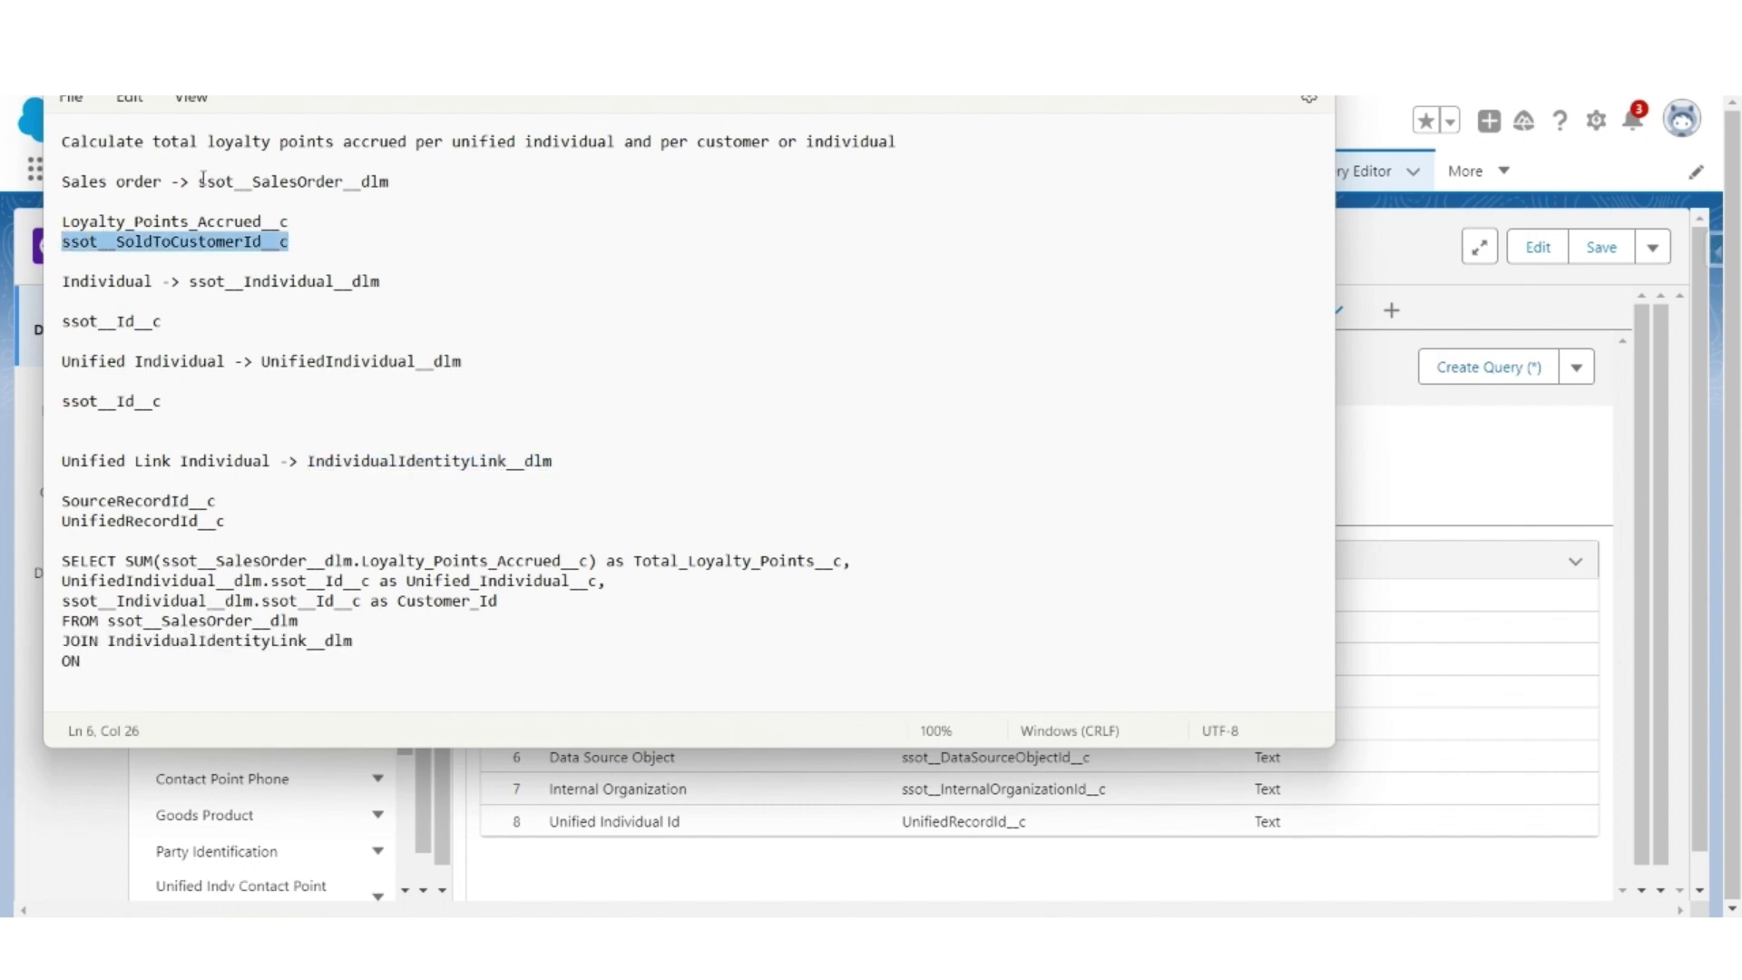
left_click_drag(200, 181, 412, 188)
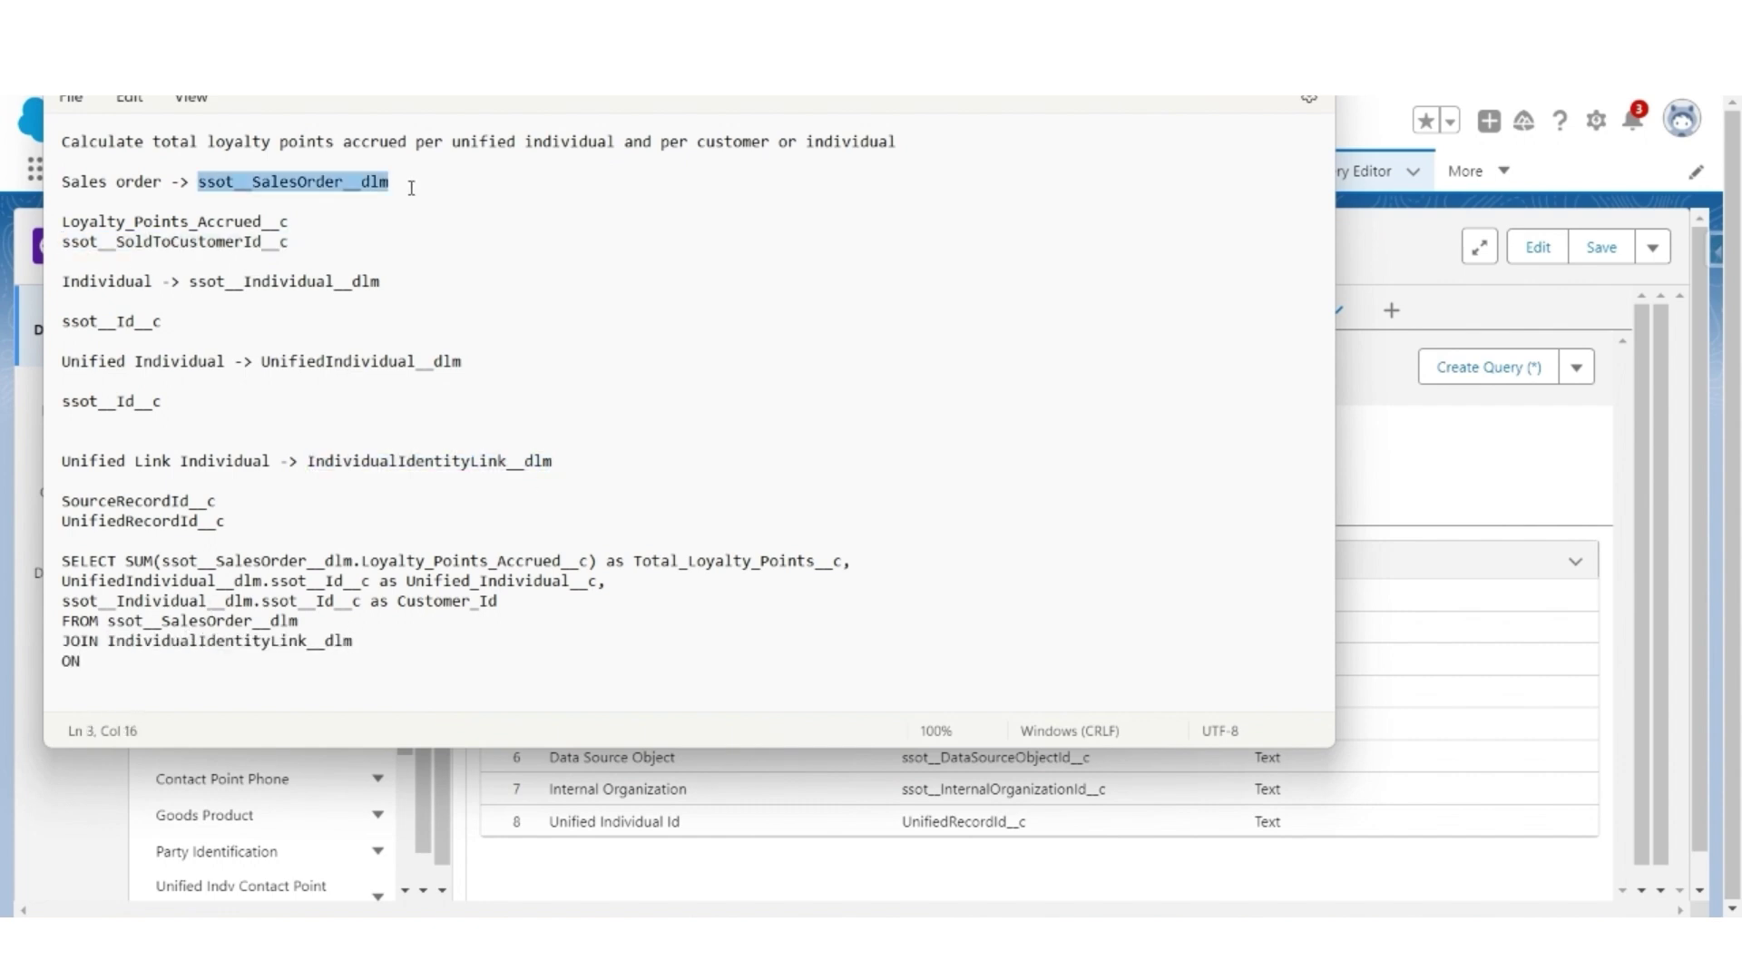
double_click(224, 502)
left_click_drag(307, 462, 554, 461)
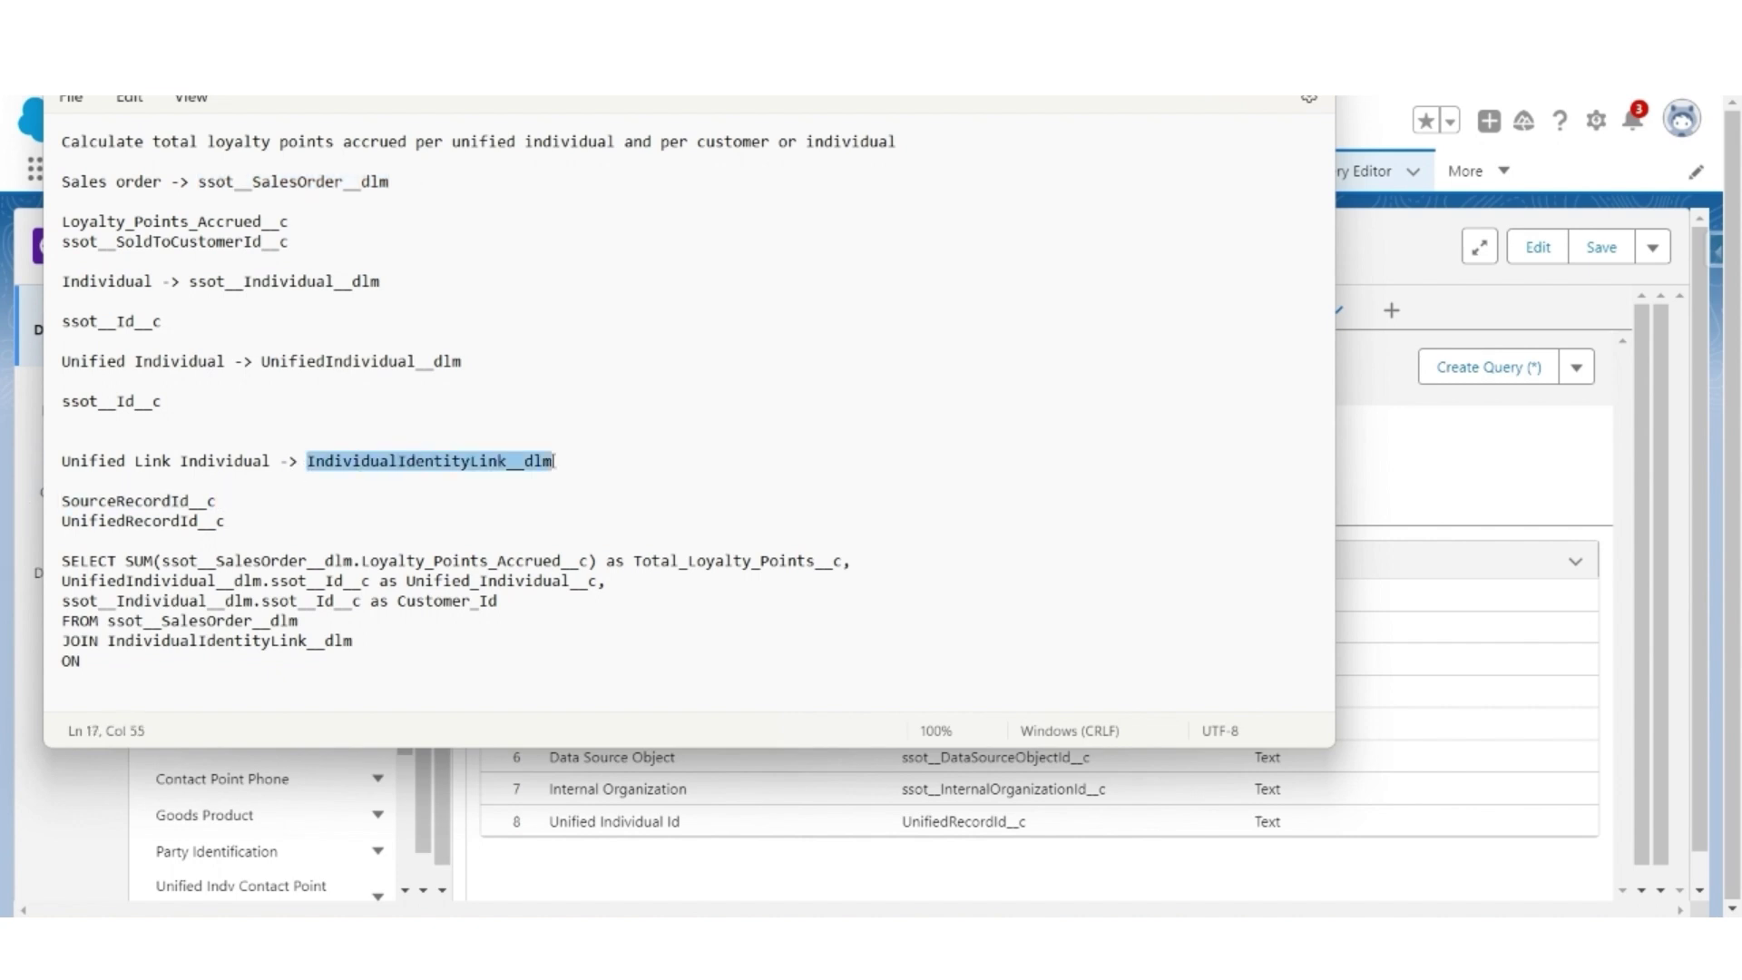
left_click_drag(197, 184, 415, 187)
key("ctrl+c")
left_click(174, 657)
key("ctrl+v")
type(".")
Append ssot__SoldToCustomerId__c and an equals sign to the sales order side of the ON condition.
double_click(268, 238)
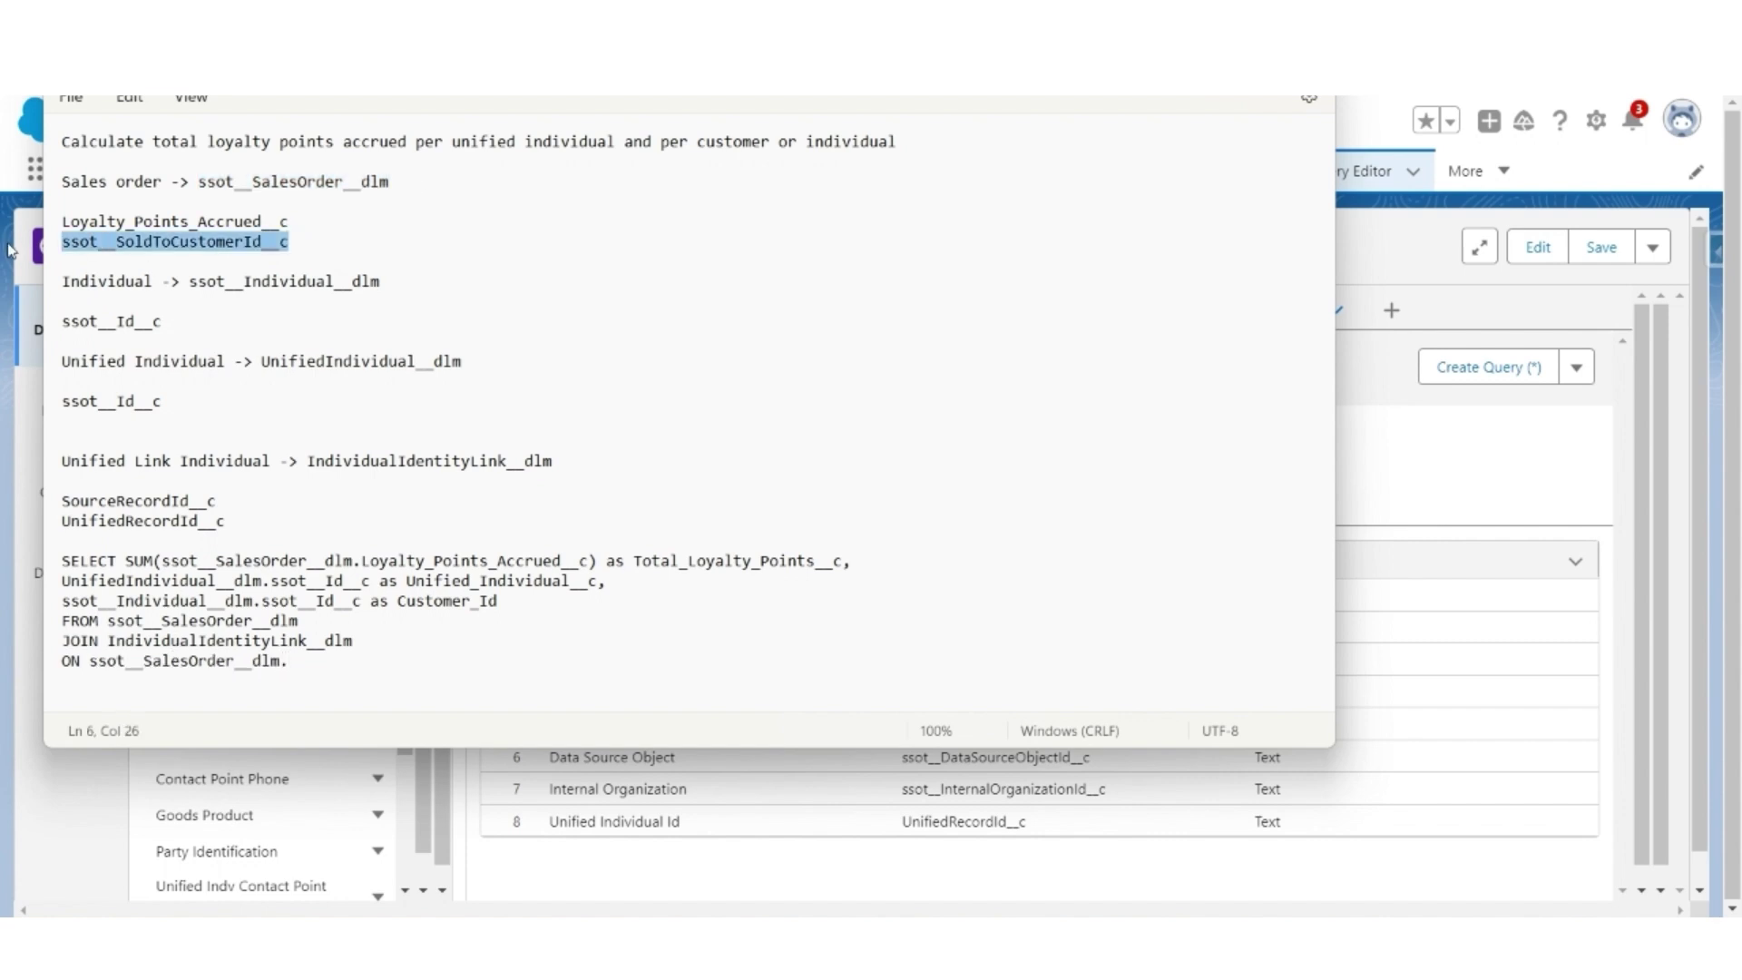
key("ctrl+c")
left_click(359, 661)
key("ctrl+v")
type("=")
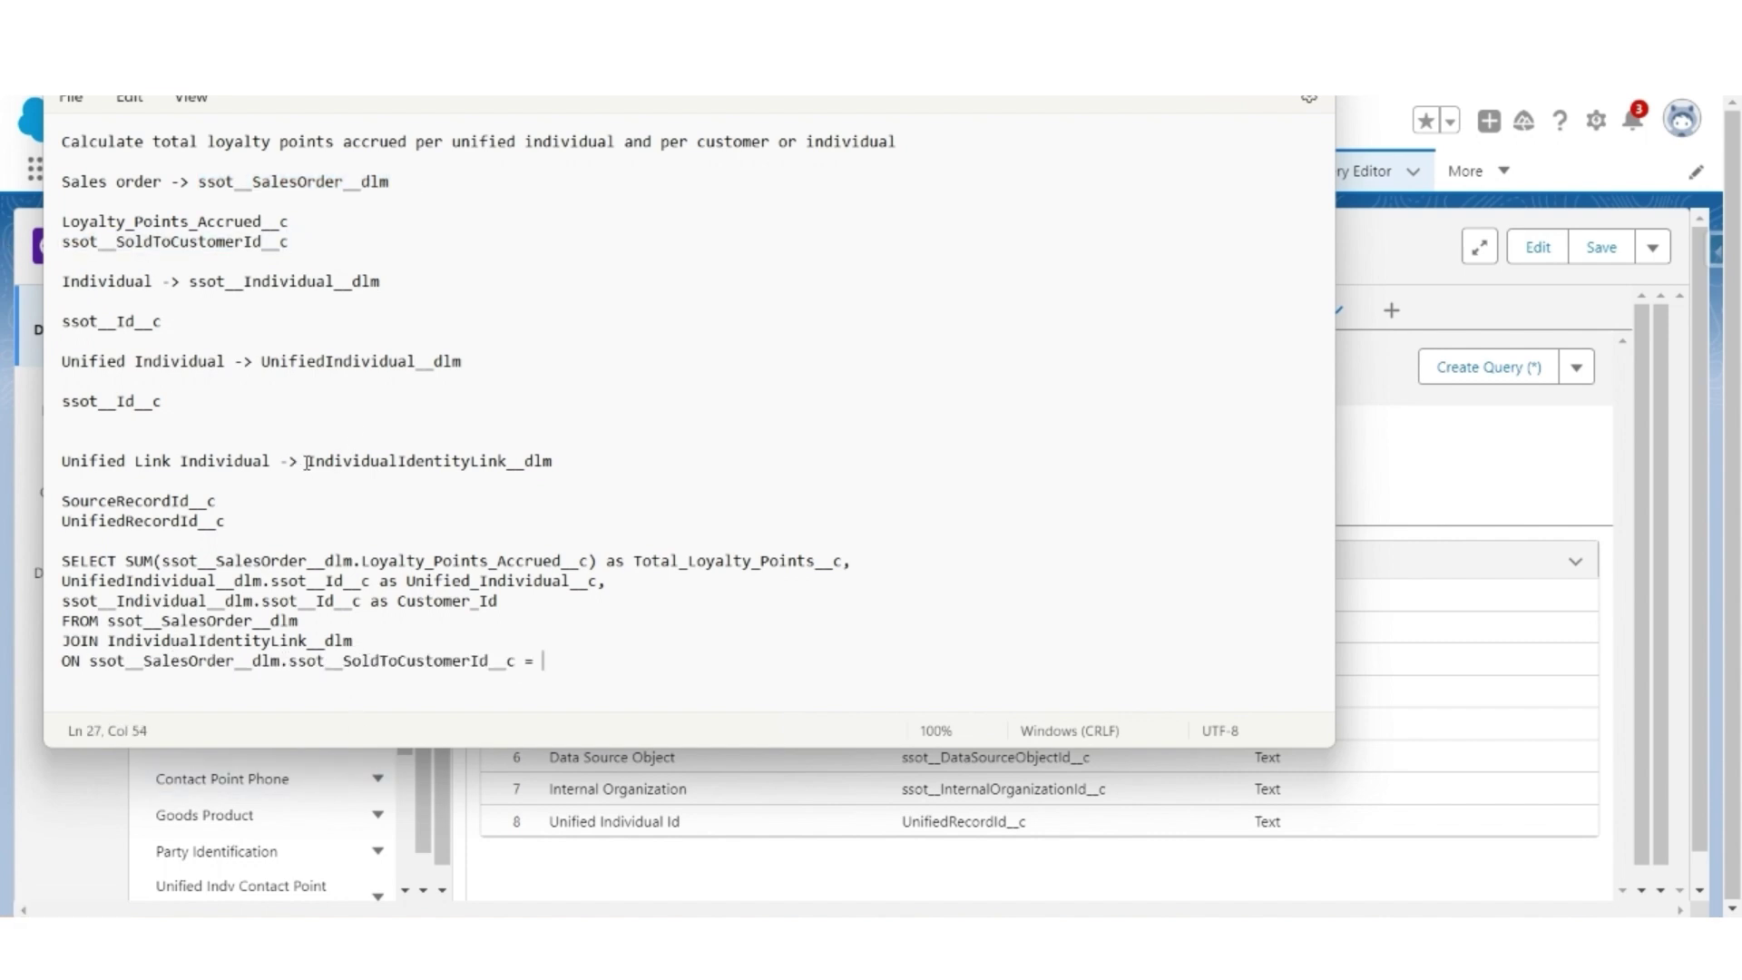
Finish the first ON condition with IndividualIdentityLink__dlm.SourceRecordId__c.
left_click_drag(307, 463, 580, 468)
key("ctrl+c")
left_click(580, 662)
key("ctrl+v")
type(".")
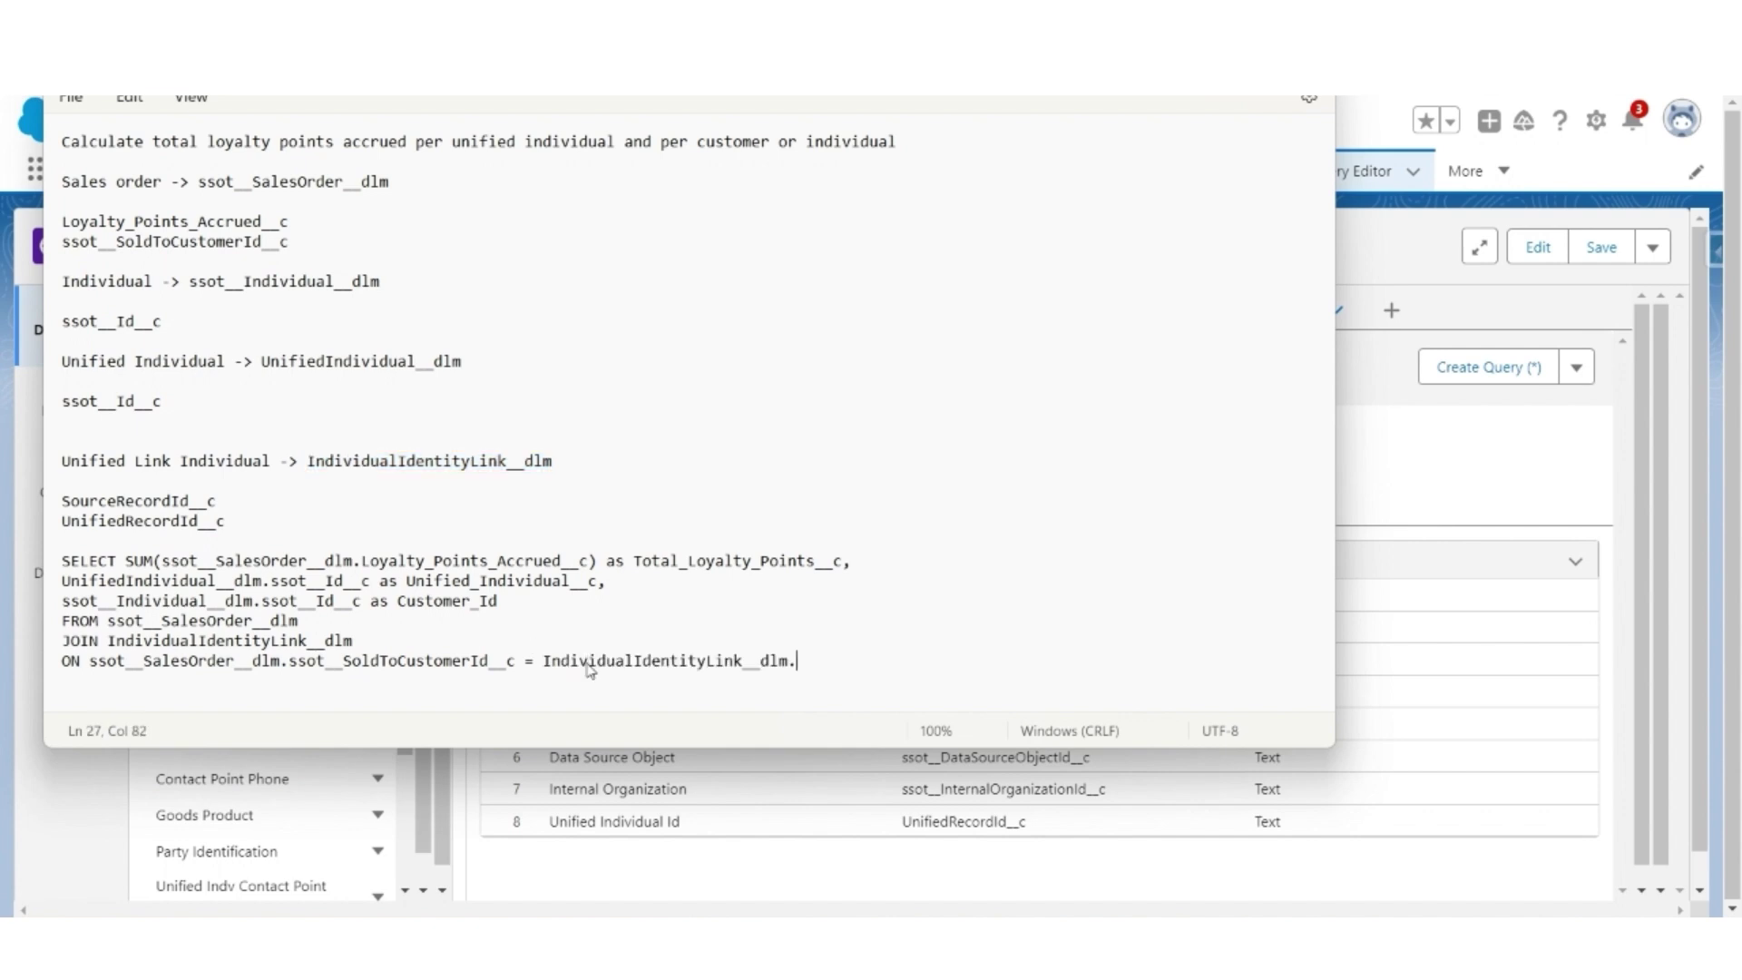
left_click_drag(218, 502, 8, 507)
key("ctrl+c")
left_click(873, 663)
key("ctrl+v")
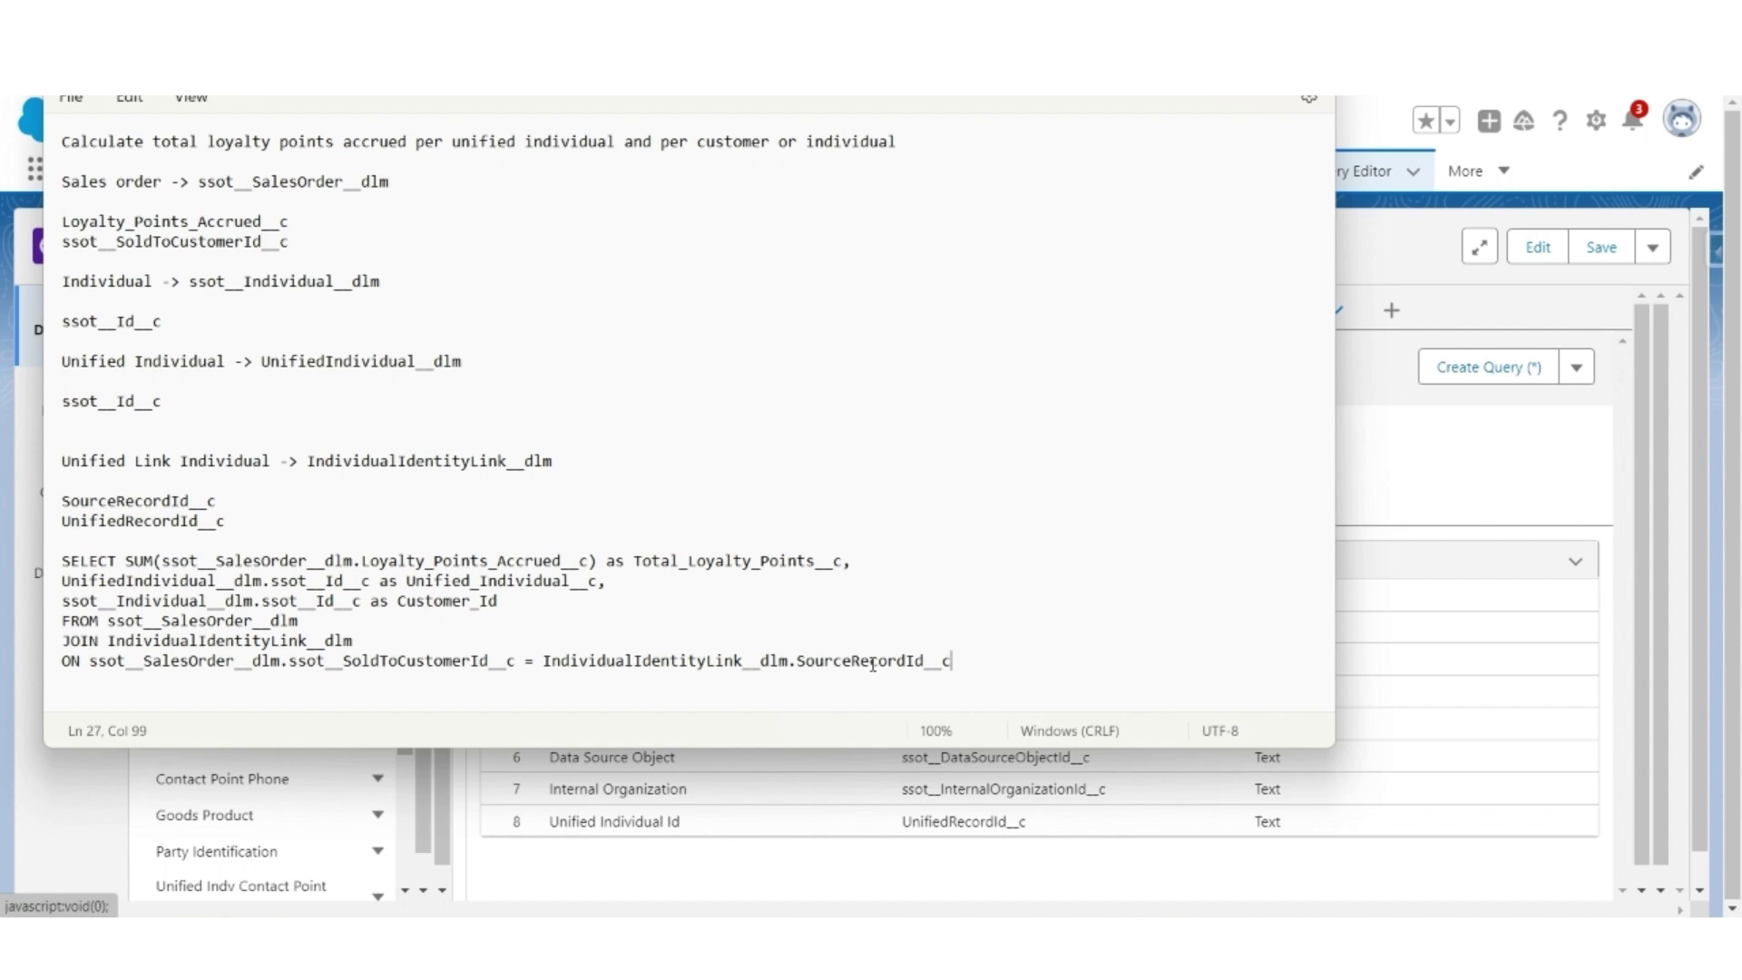
Add a second join line for UnifiedIndividual__dlm and start its "on" condition below it.
key("Return")
type("JOI")
left_click_drag(263, 362, 518, 362)
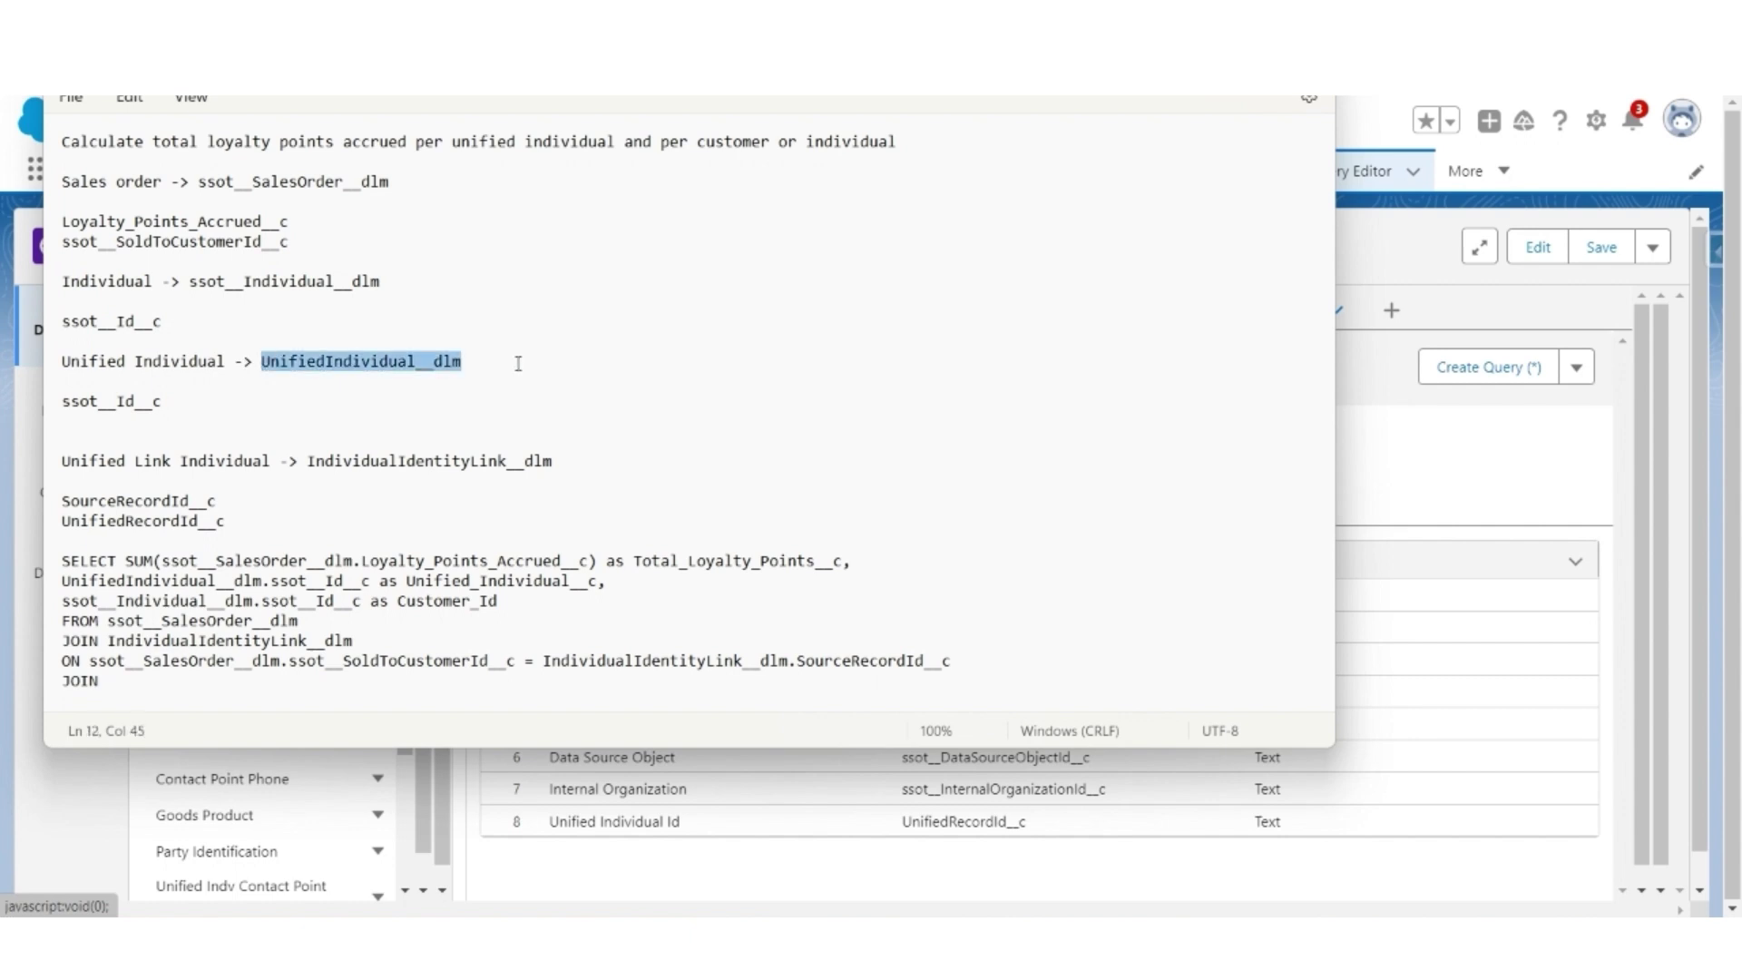
key("ctrl+c")
left_click(184, 687)
key("ctrl+v")
key("Return")
type("on")
Enter IndividualIdentityLink__dlm.UnifiedRecordId__c and an equals sign in the second join's condition.
left_click_drag(107, 640, 354, 641)
key("ctrl+c")
left_click(219, 697)
key("ctrl+v")
left_click_drag(227, 521, 62, 521)
key("ctrl+c")
left_click(377, 700)
type(".")
key("ctrl+v")
type("=")
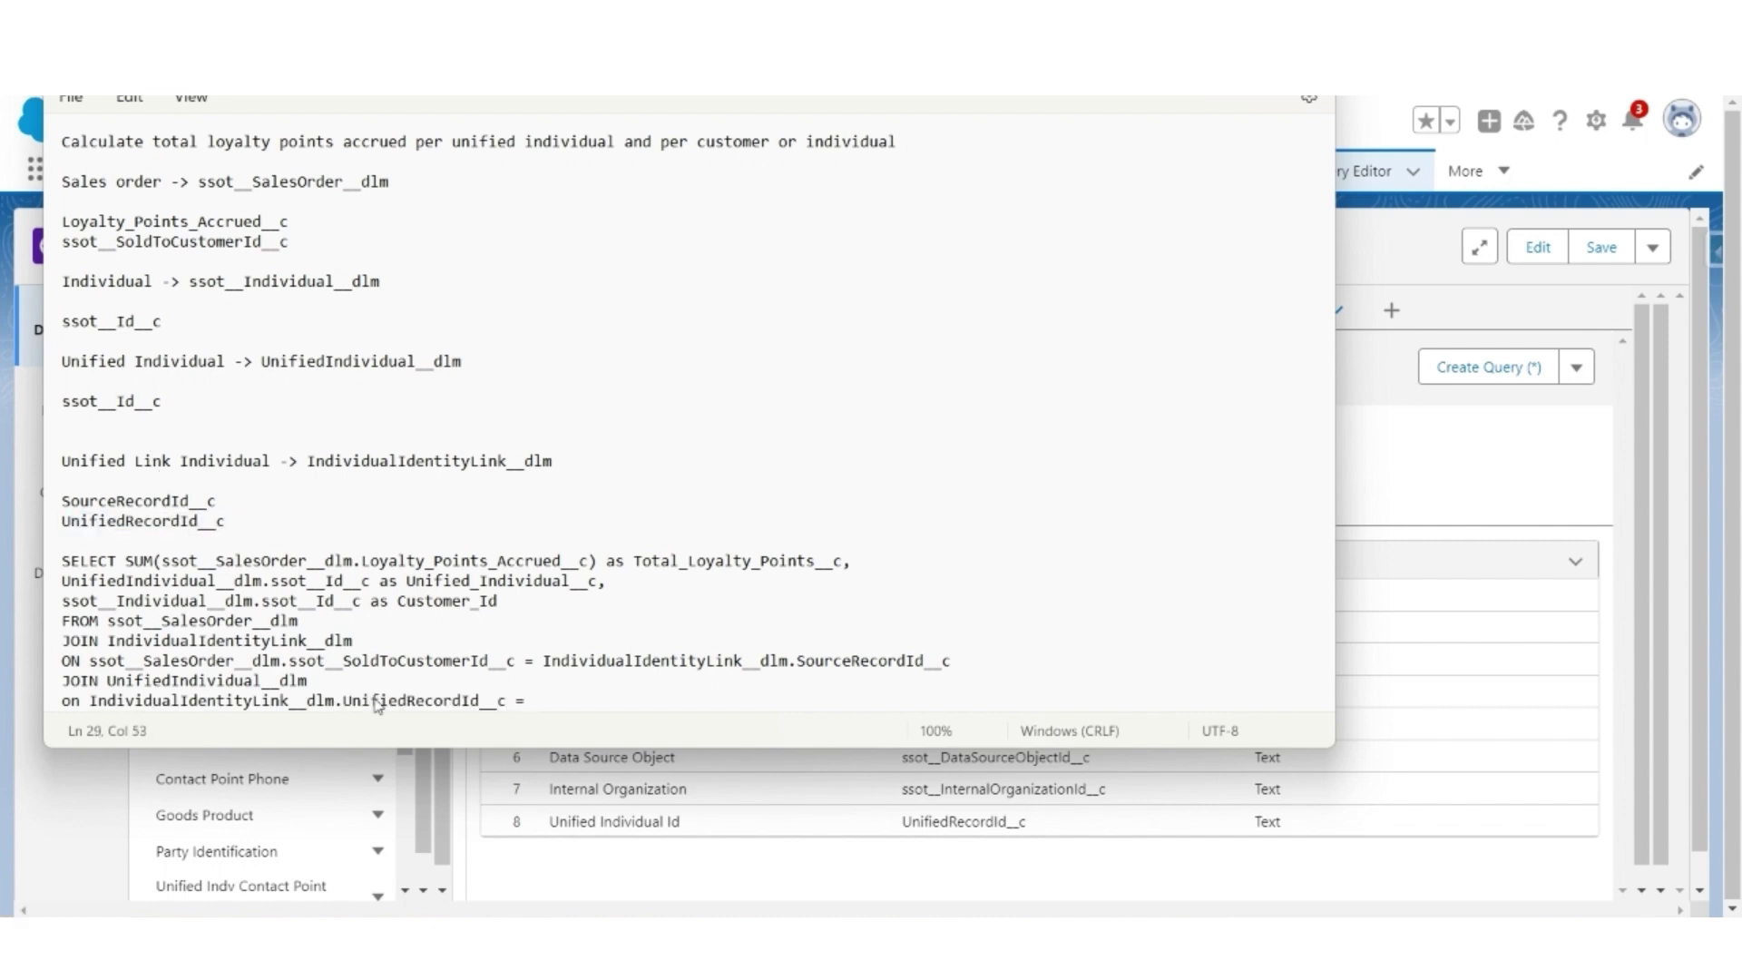
Finish the second join's condition with UnifiedIndividual__dlm.ssot__Id__c.
left_click_drag(262, 361, 488, 362)
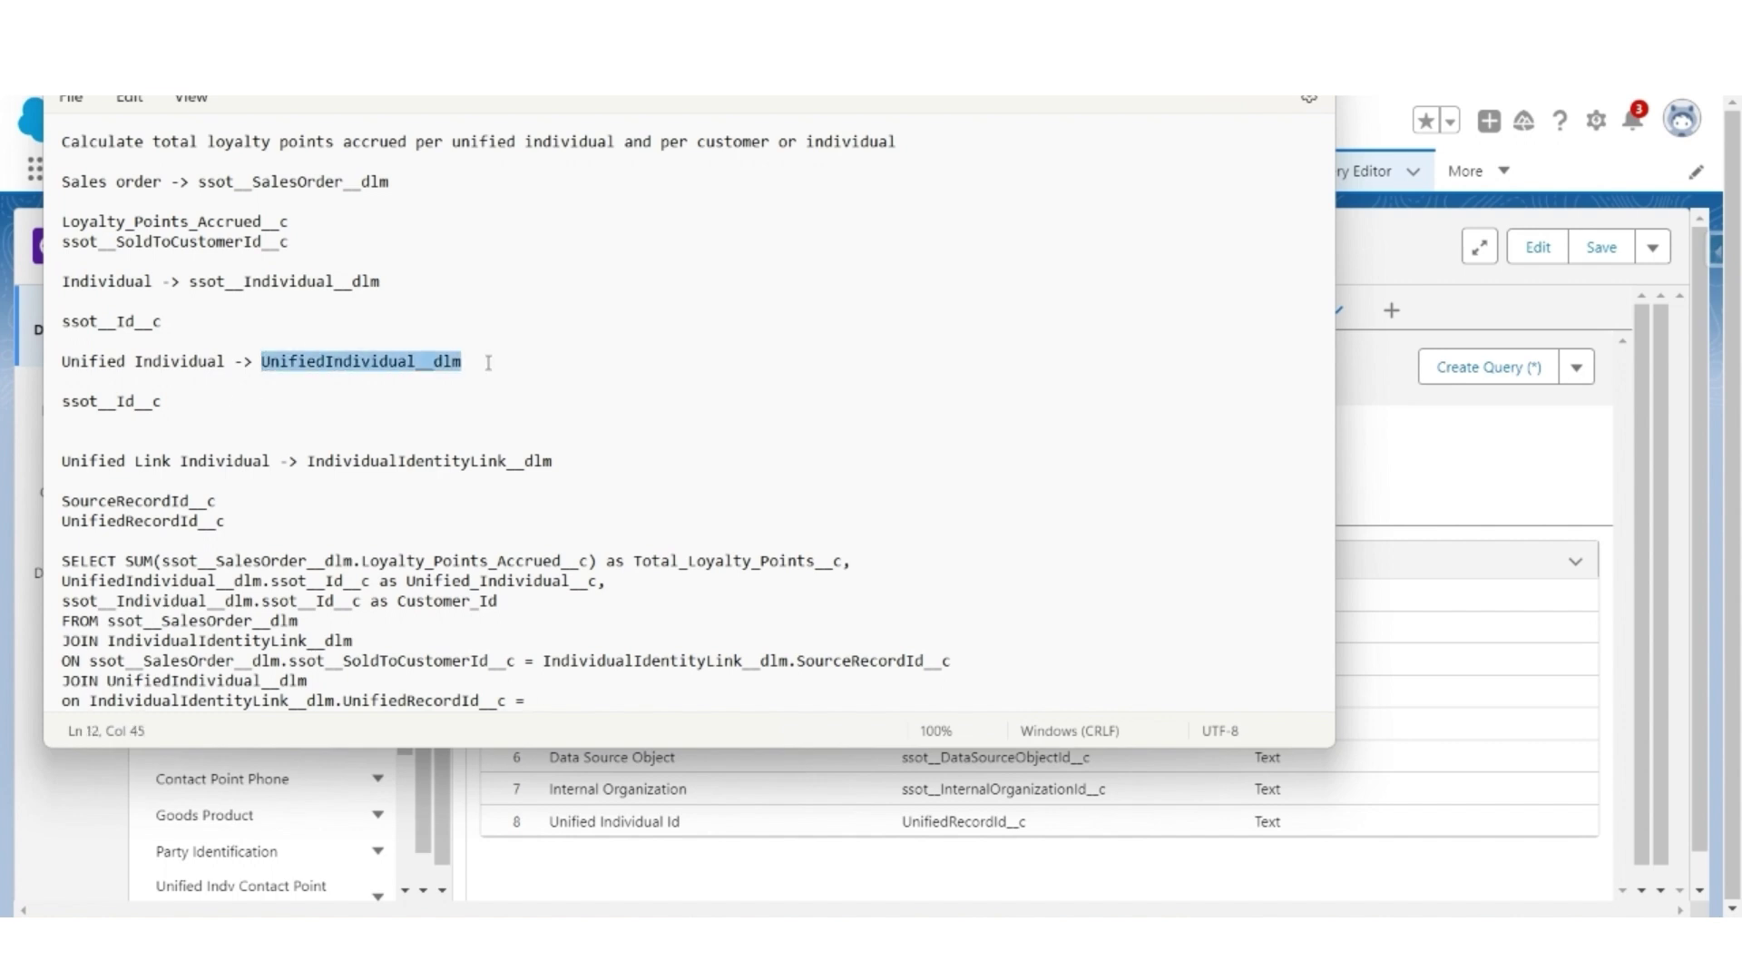
key("ctrl+c")
left_click(603, 709)
key("ctrl+v")
type(".")
left_click_drag(164, 401, 62, 401)
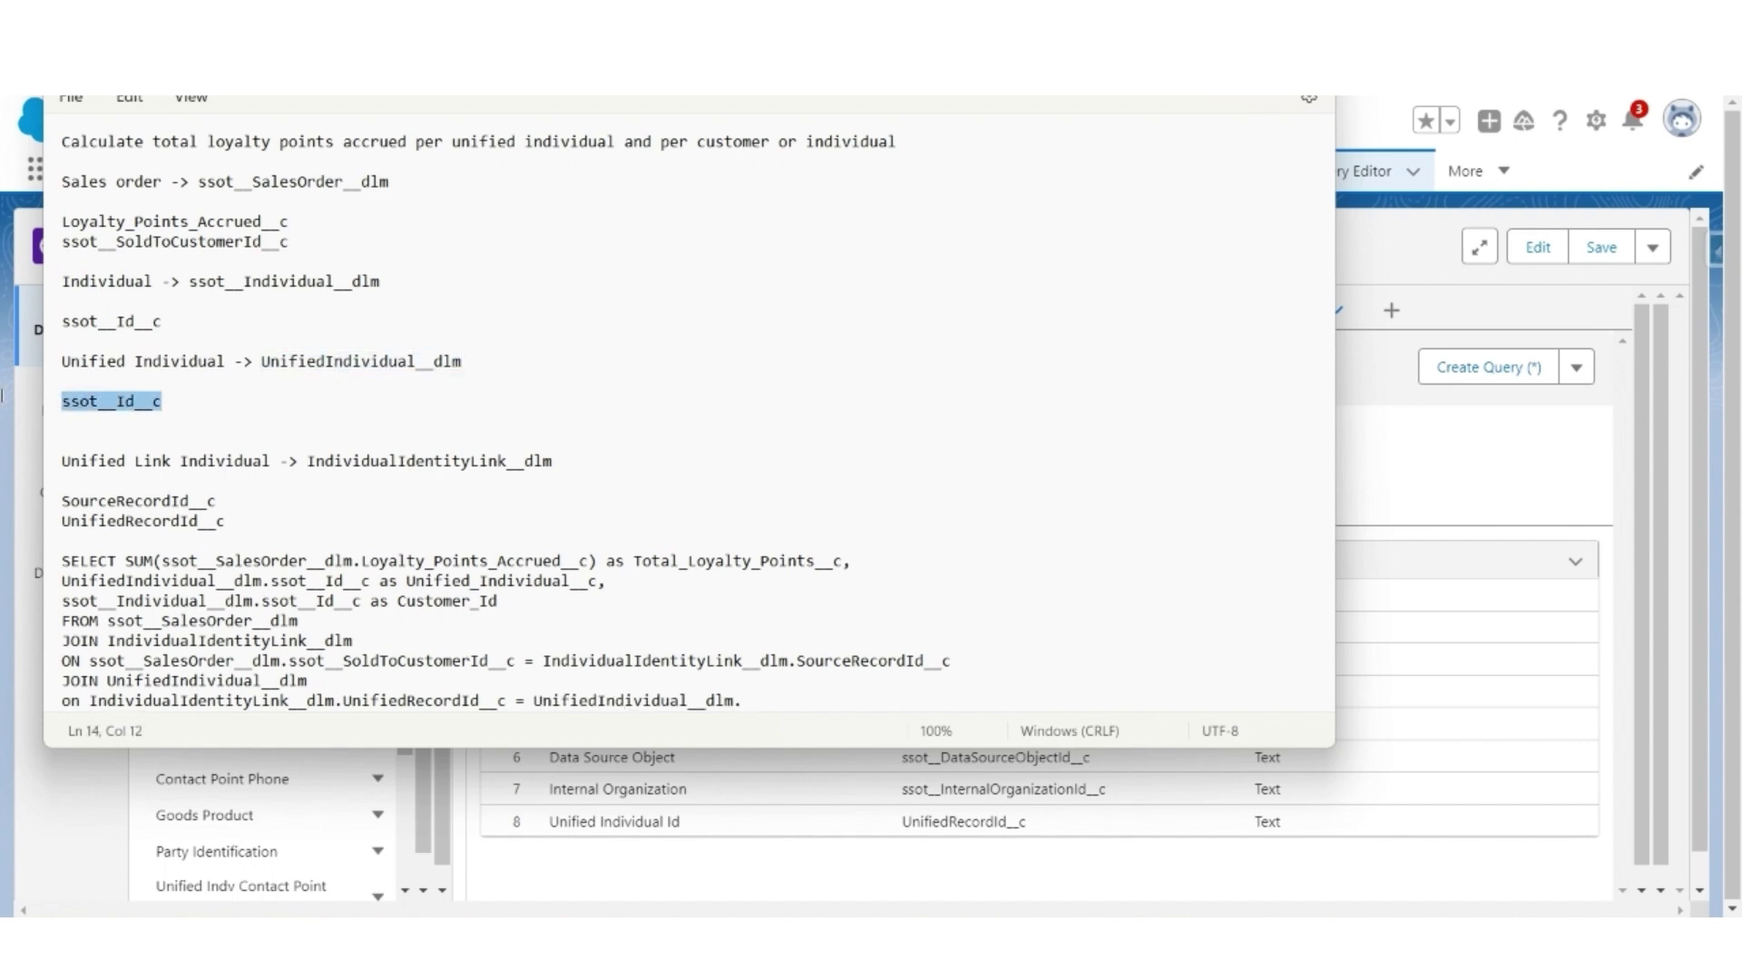
left_click(815, 709)
key("ctrl+v")
Add a third join line for ssot__Individual__dlm and start its ON condition below it.
key("Return")
type("JOIN")
key("BackSpace")
key("BackSpace")
key("BackSpace")
type("OIN")
left_click_drag(190, 244, 404, 245)
key("ctrl+c")
left_click(221, 695)
key("ctrl+v")
key("Return")
type("ON")
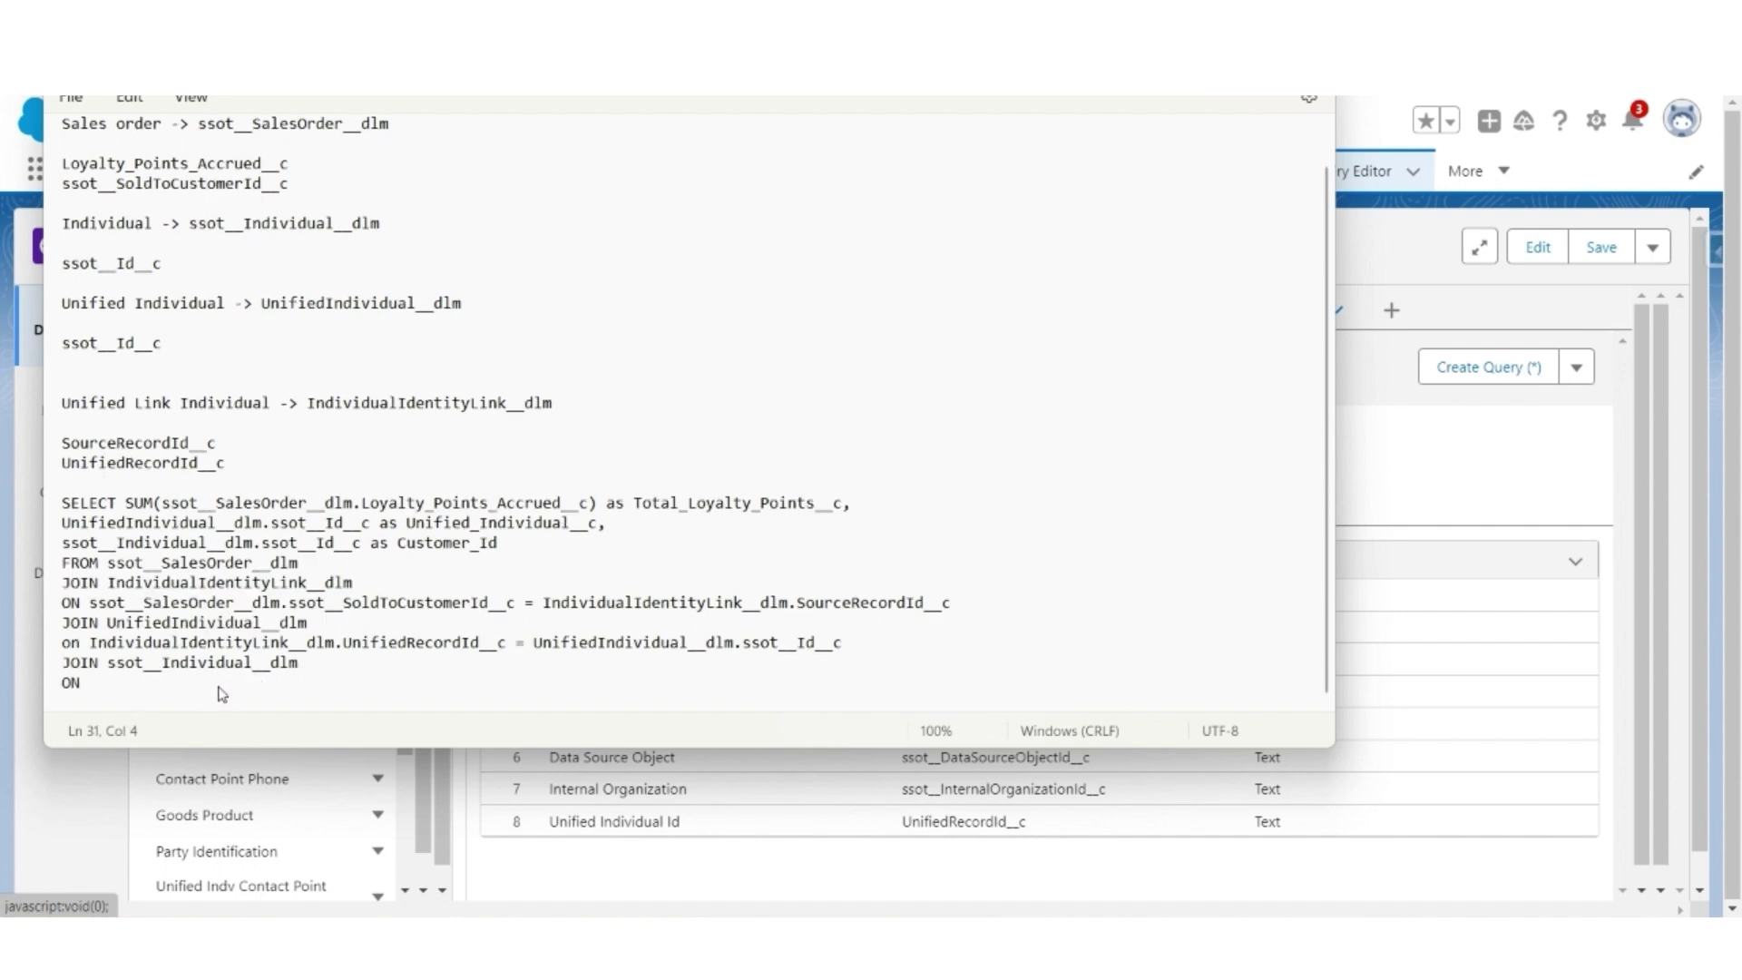
Enter ssot__Individual__dlm.ssot__Id__c and an equals sign in the third join's condition.
key("ctrl+v")
type(".")
double_click(159, 263)
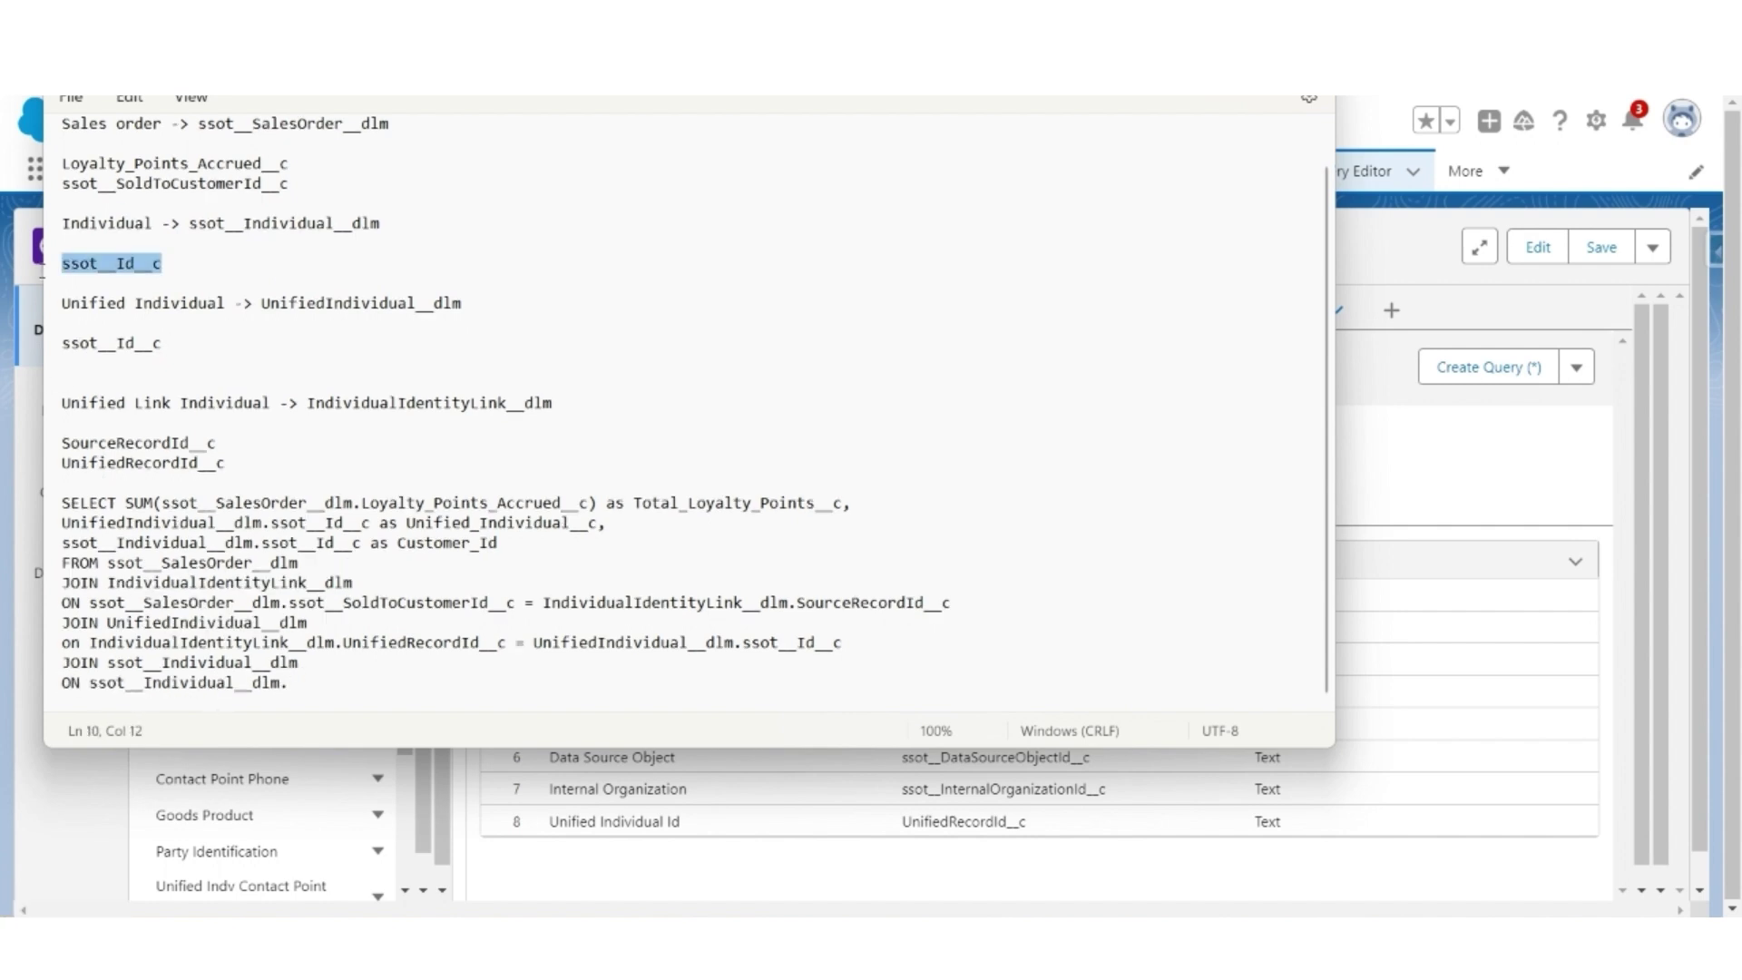
key("ctrl+c")
left_click(340, 683)
key("ctrl+v")
type("=")
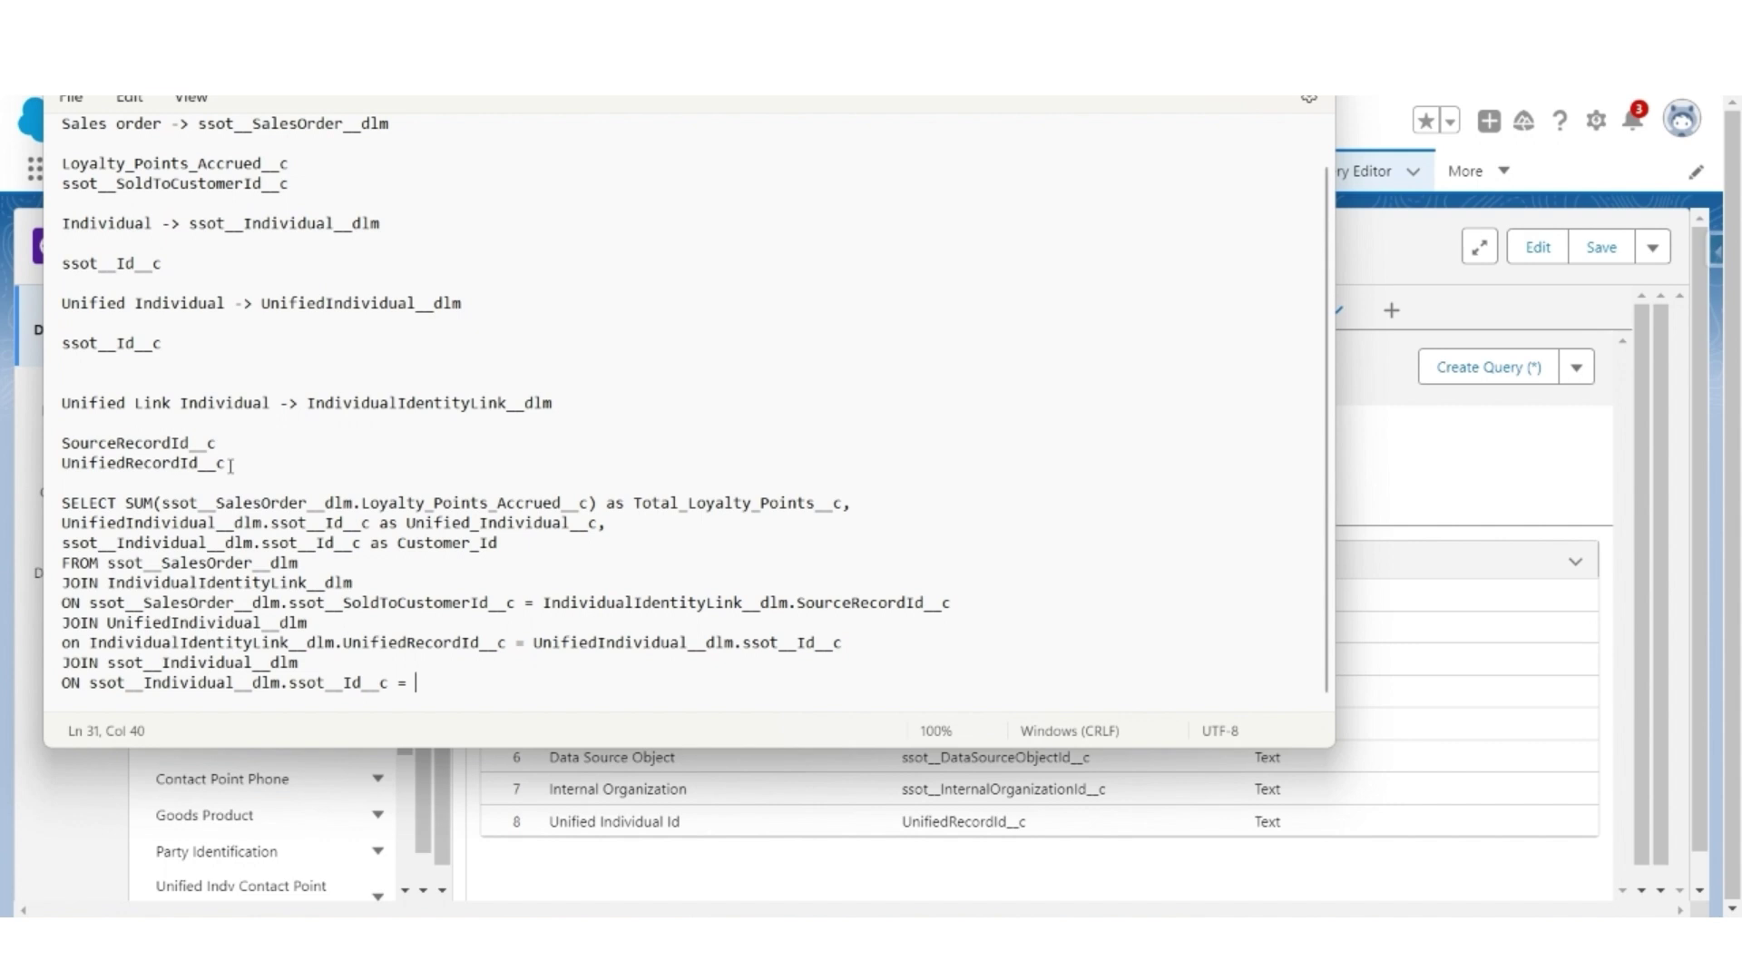
Finish the third join's condition with IndividualIdentityLink__dlm.SourceRecordId__c.
left_click_drag(309, 402, 625, 402)
key("ctrl+c")
left_click(457, 690)
key("ctrl+v")
type(".")
left_click_drag(223, 453, 38, 450)
left_click(725, 679)
key("ctrl+v")
Add a GROUP BY clause with Unified_Individual__c and a comma as its first grouping column.
key("Return")
double_click(138, 483)
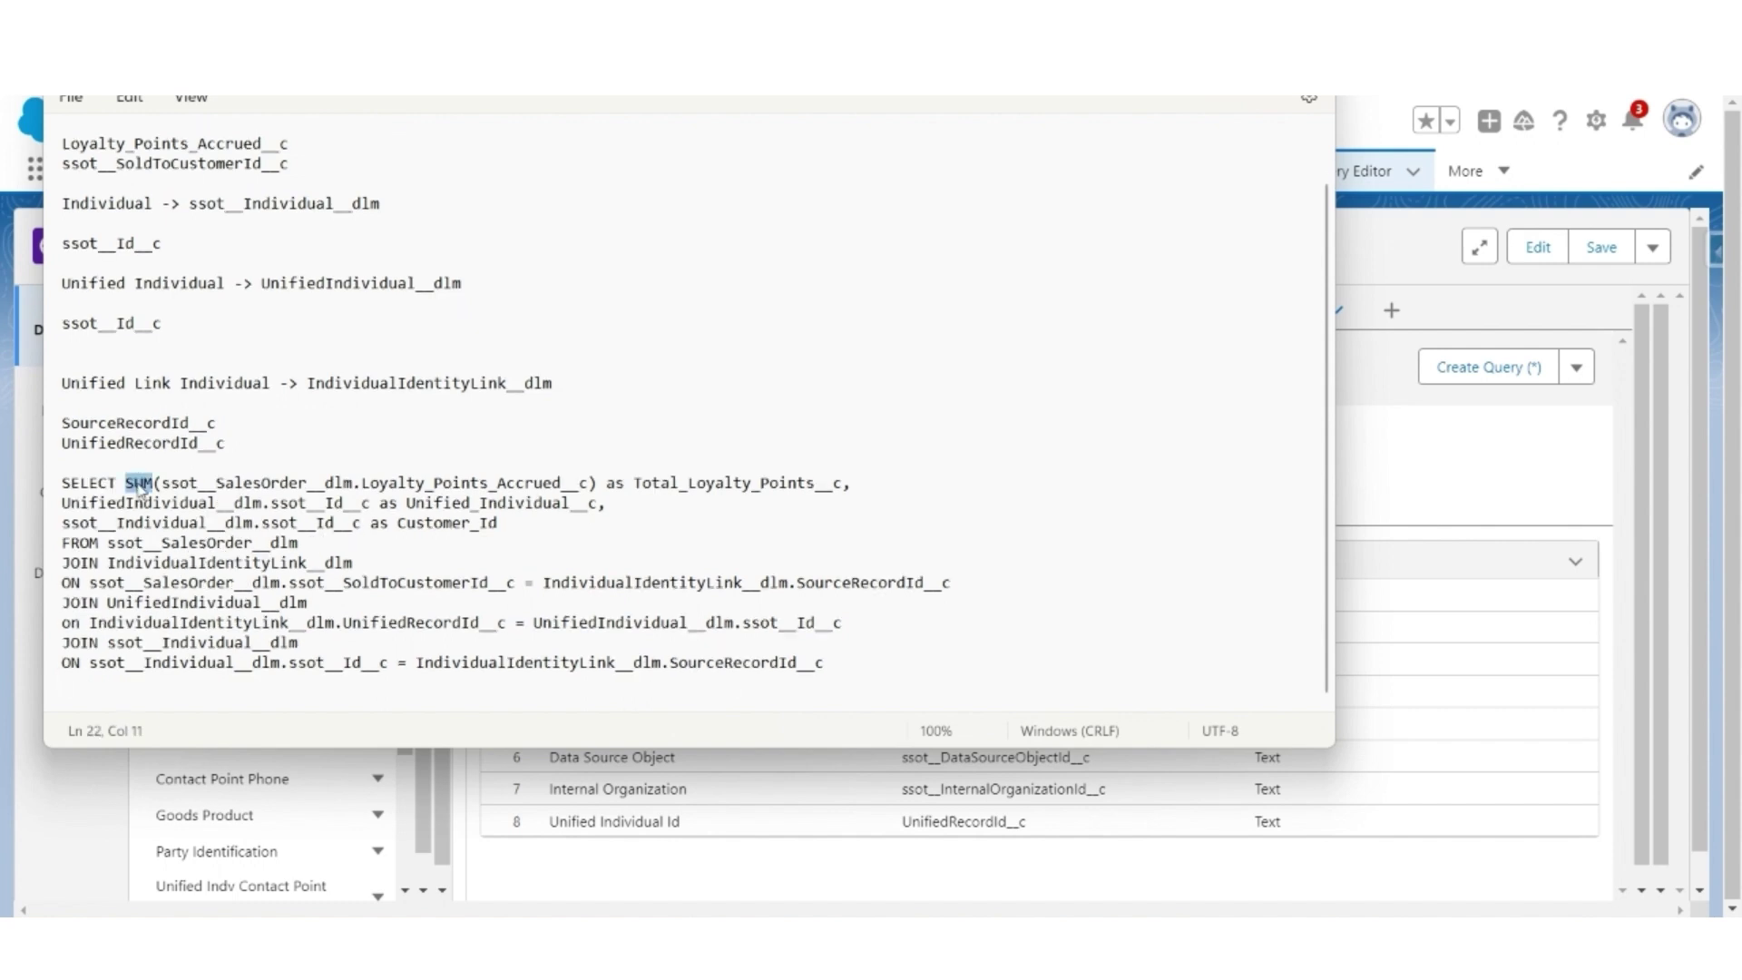
left_click(164, 700)
type("GROUP BY")
key("Return")
left_click_drag(406, 483, 603, 485)
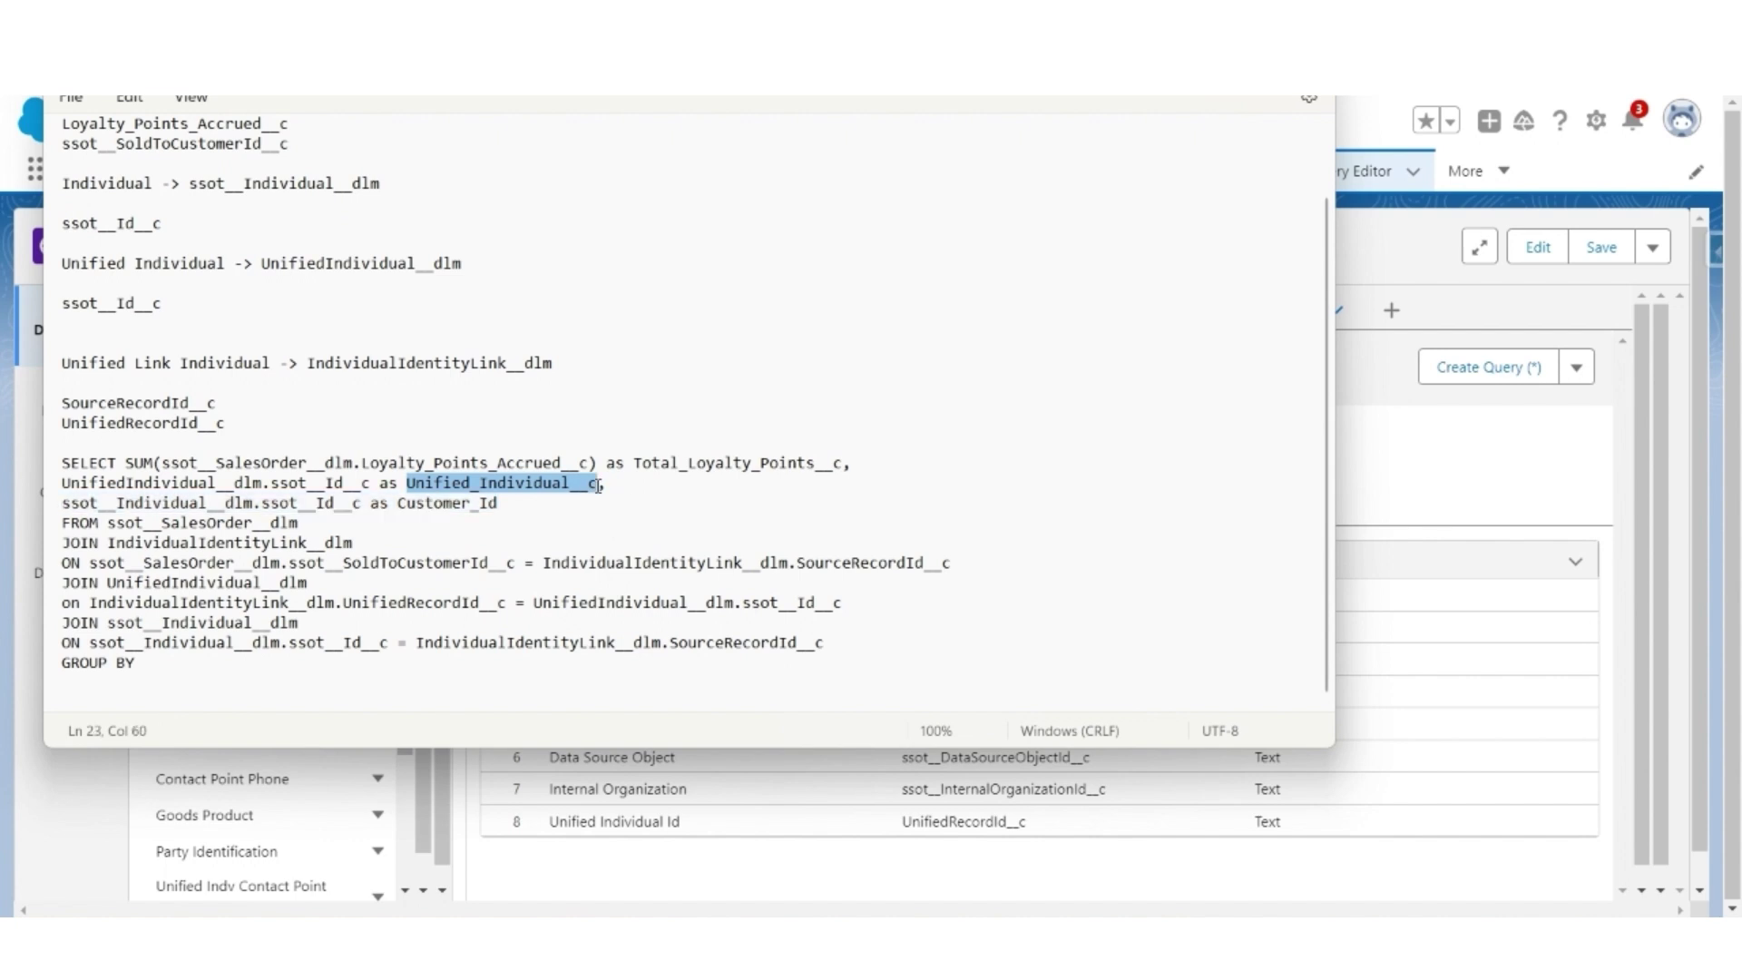
key("ctrl+c")
left_click(186, 683)
key("ctrl+v")
type(",")
Add Customer_Id as the second GROUP BY column and select the whole query from SELECT to the end.
left_click_drag(398, 483, 537, 482)
key("ctrl+c")
left_click(175, 676)
key("ctrl+v")
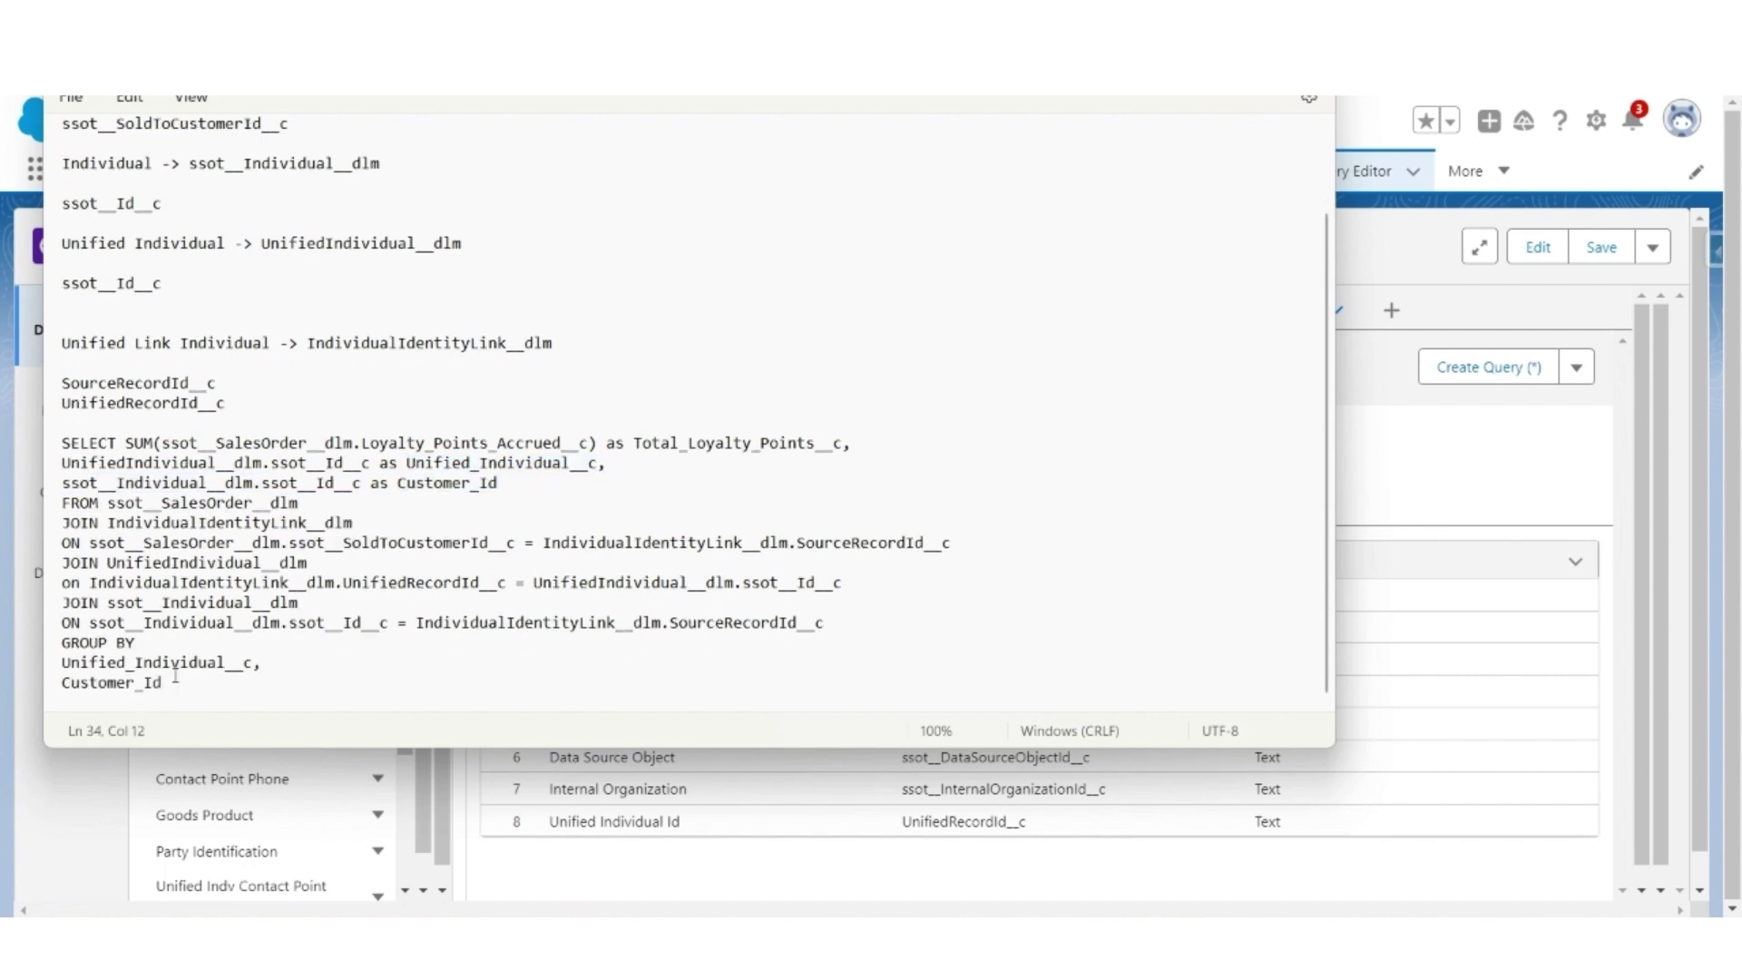
left_click_drag(172, 677, 42, 444)
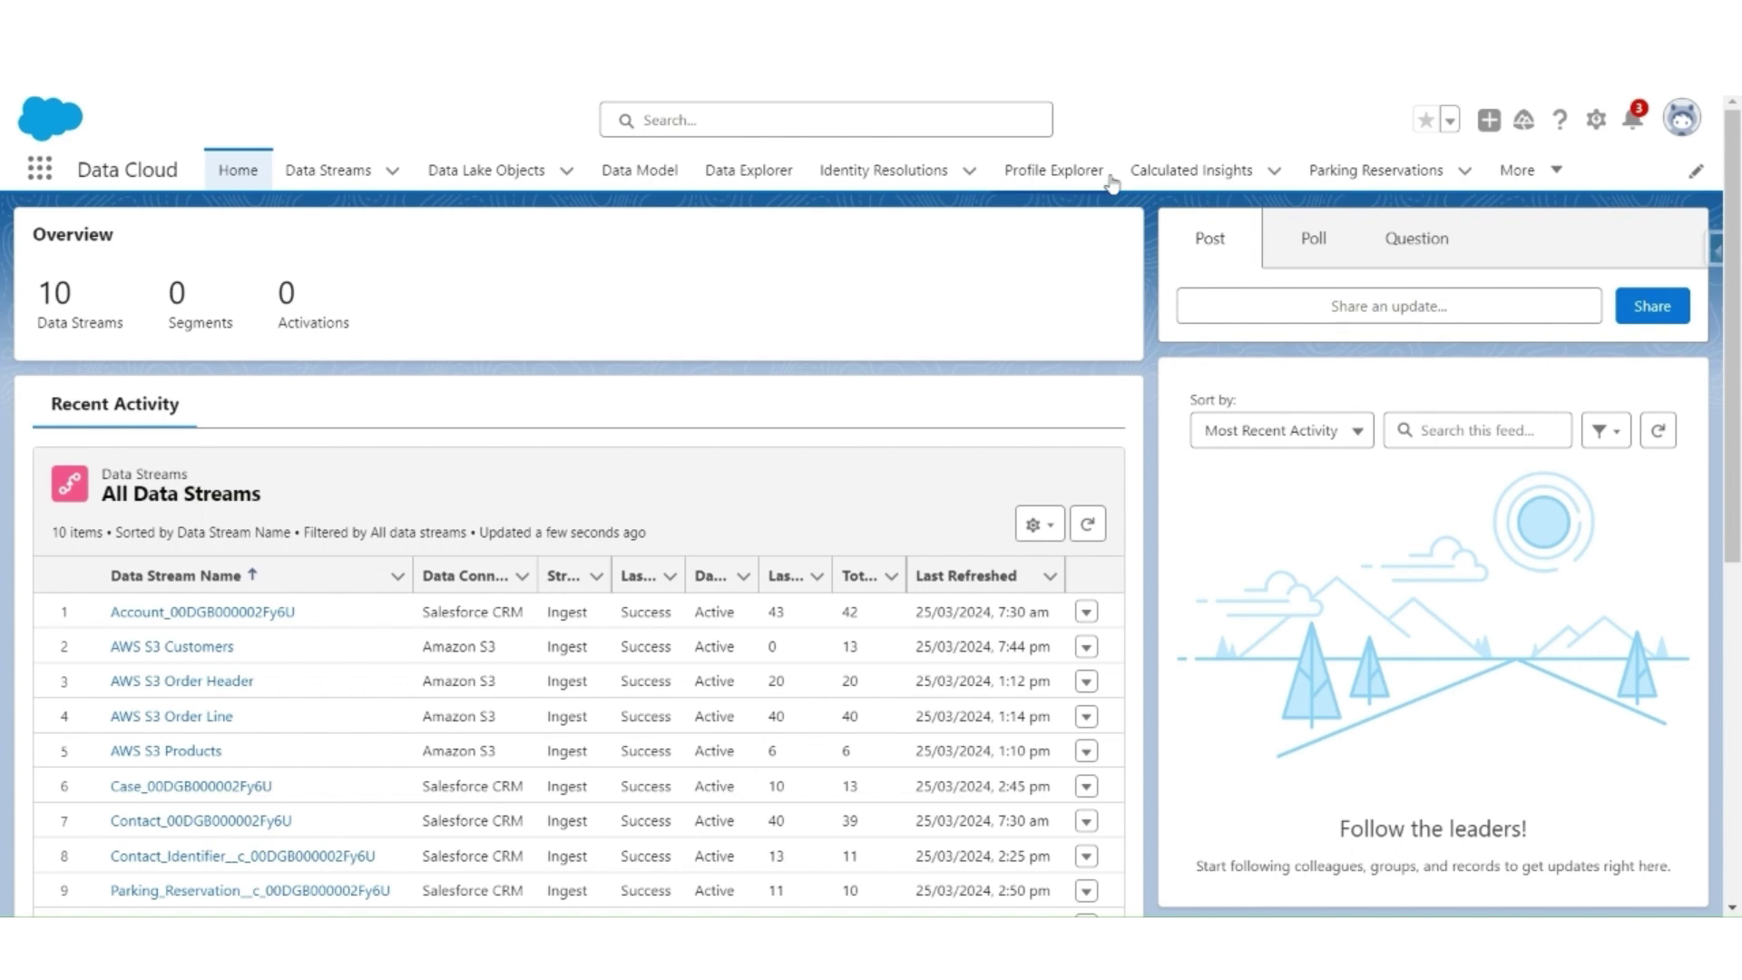
In Data Cloud, start a new calculated insight in the default data space using the Create with SQL method.
left_click(1193, 171)
left_click(1693, 249)
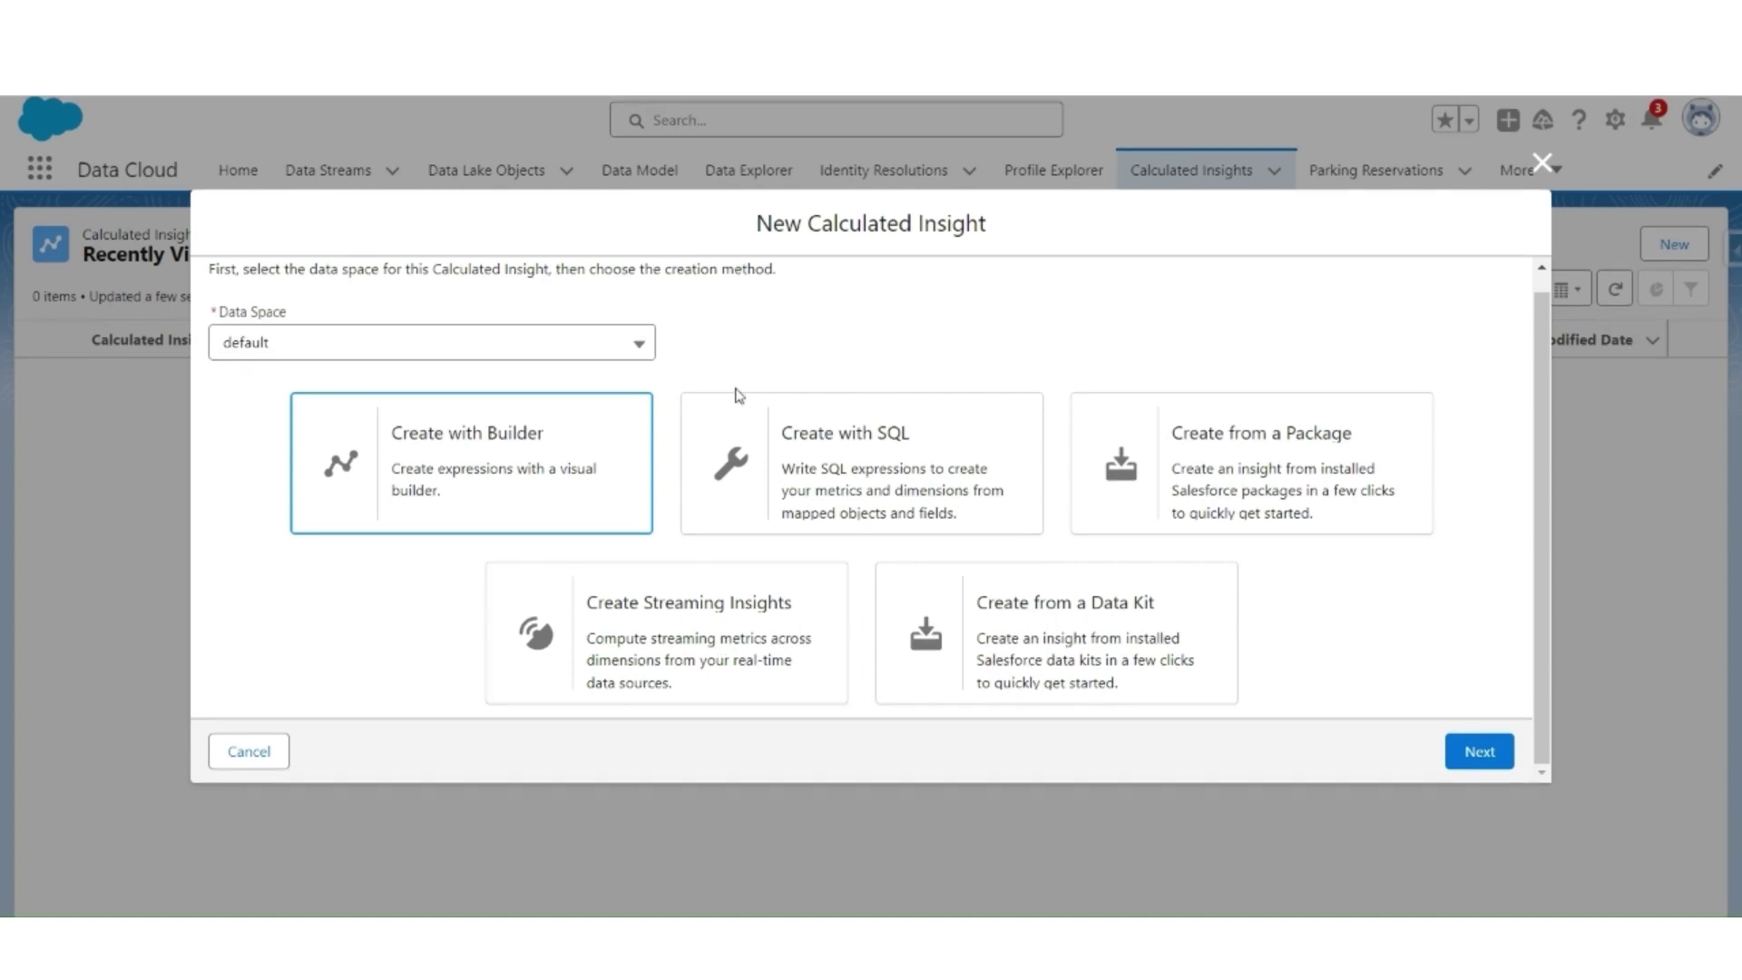
left_click(856, 454)
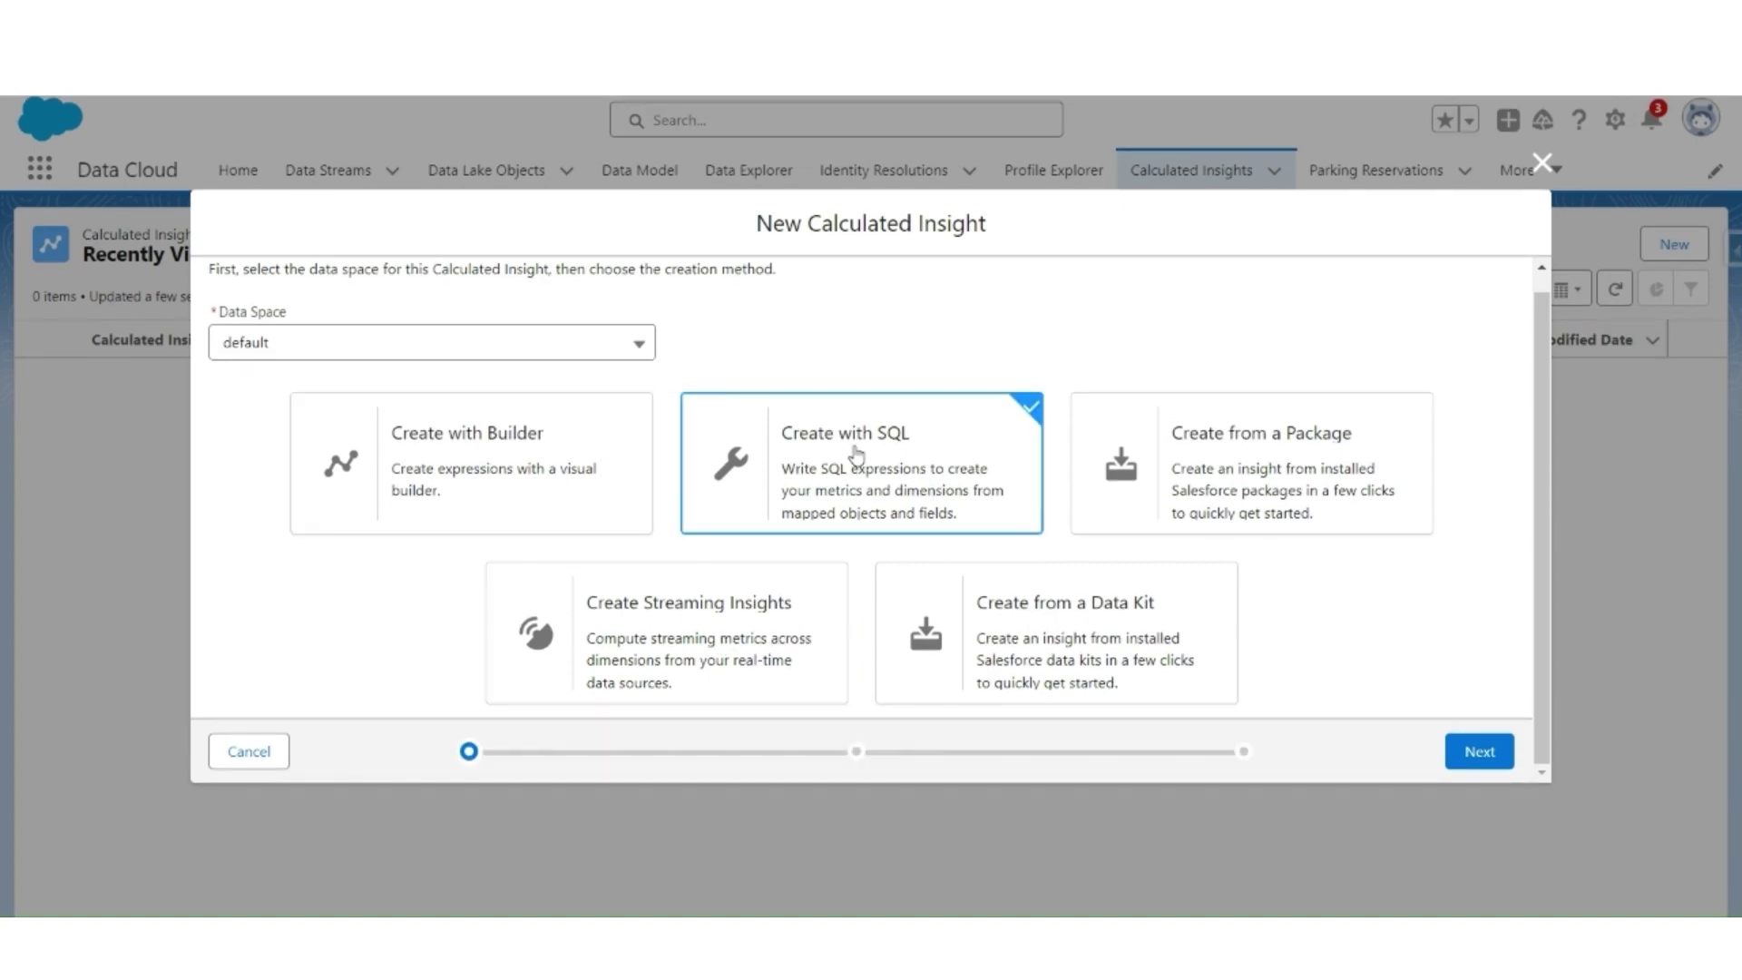
left_click(1476, 753)
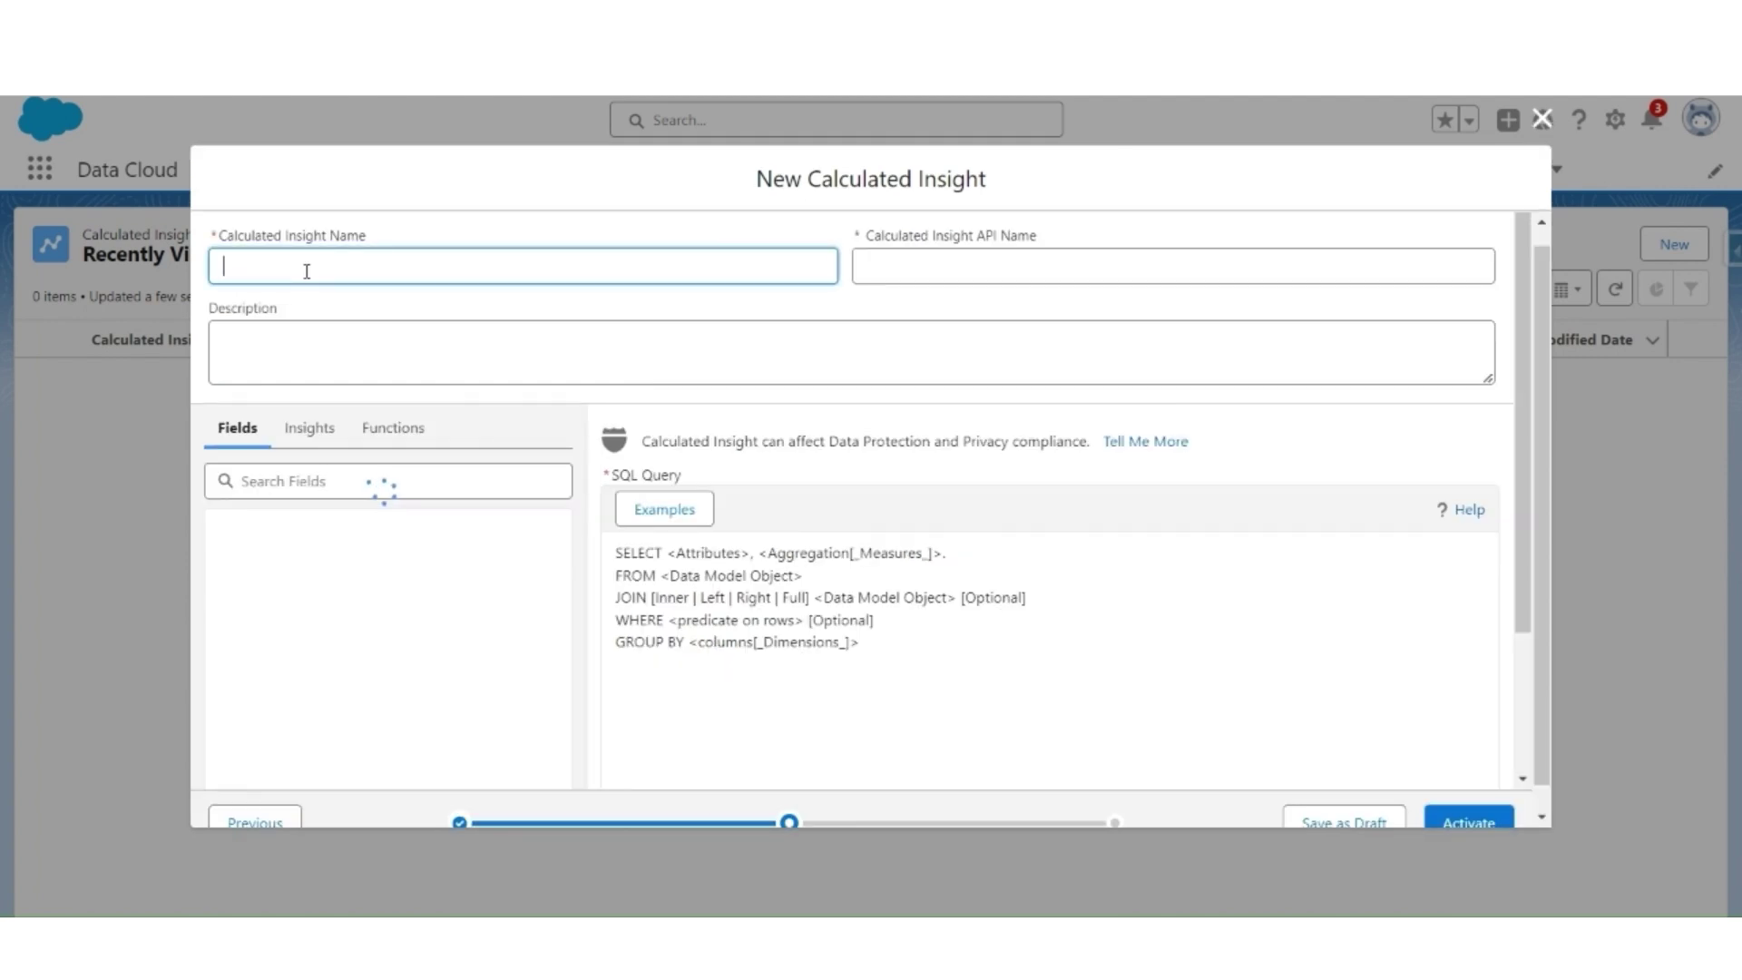
Name the calculated insight "Total Loyalty Points Per Customer" and let its API name fill in as Total_Loyalty_Points_Per_Customer.
type("Total Loyalty Points Per Customer")
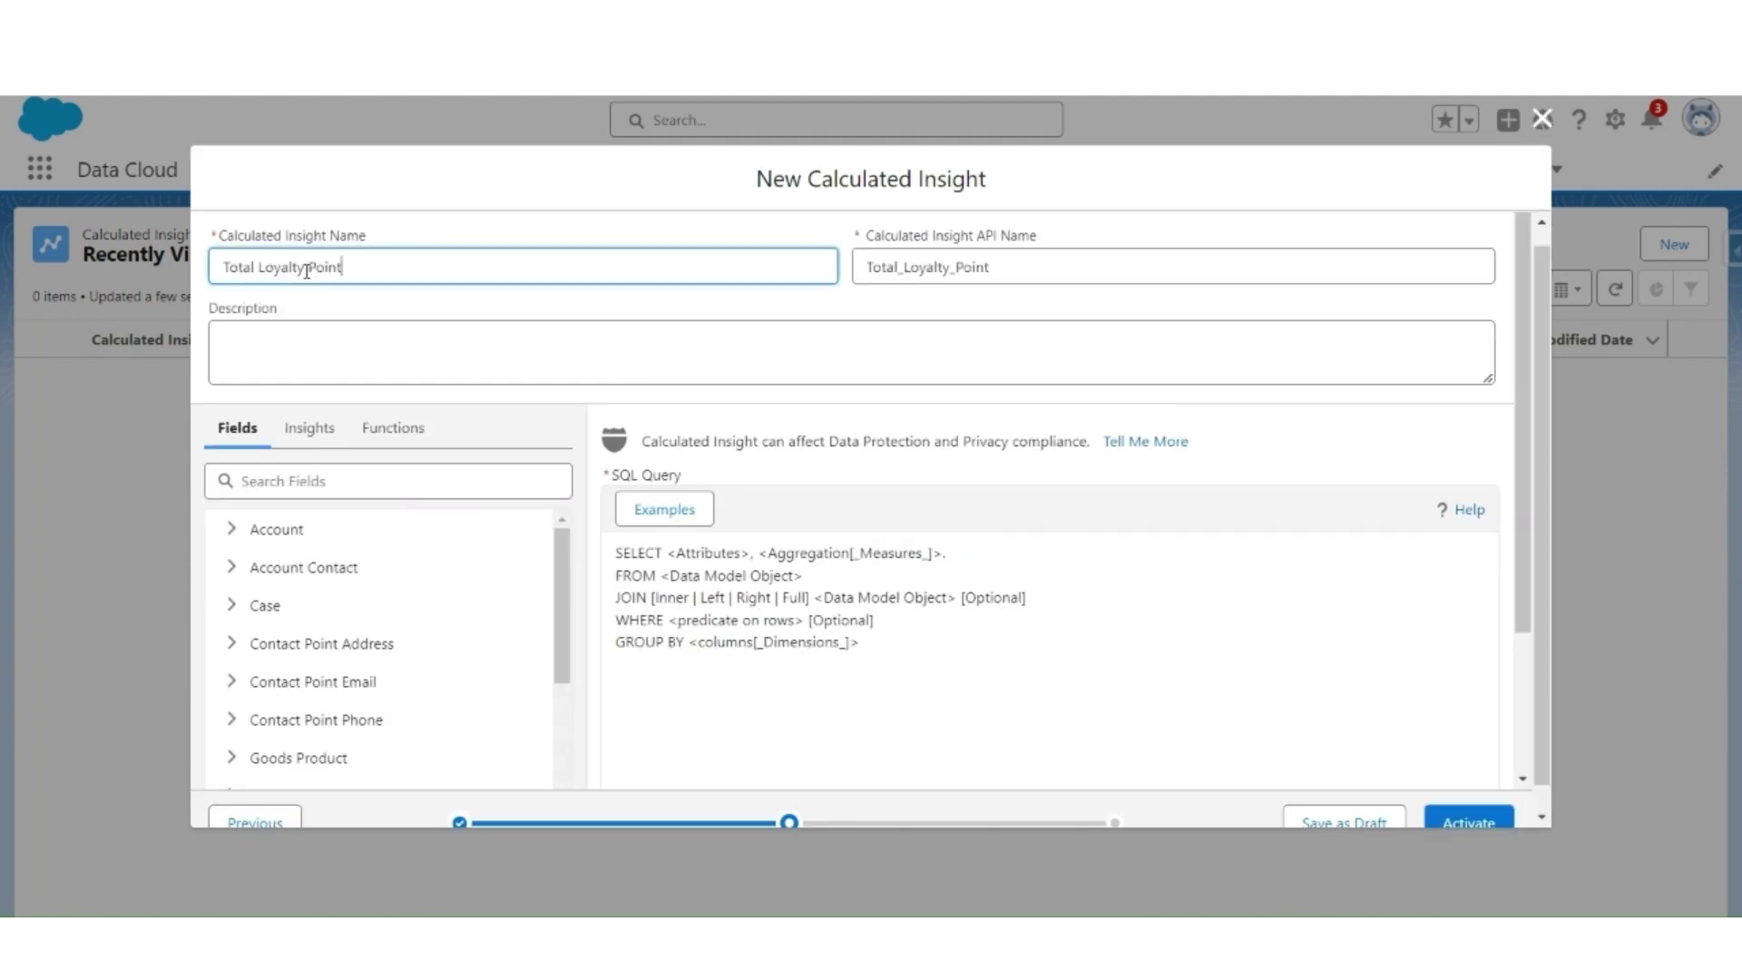
key("Tab")
key("Tab")
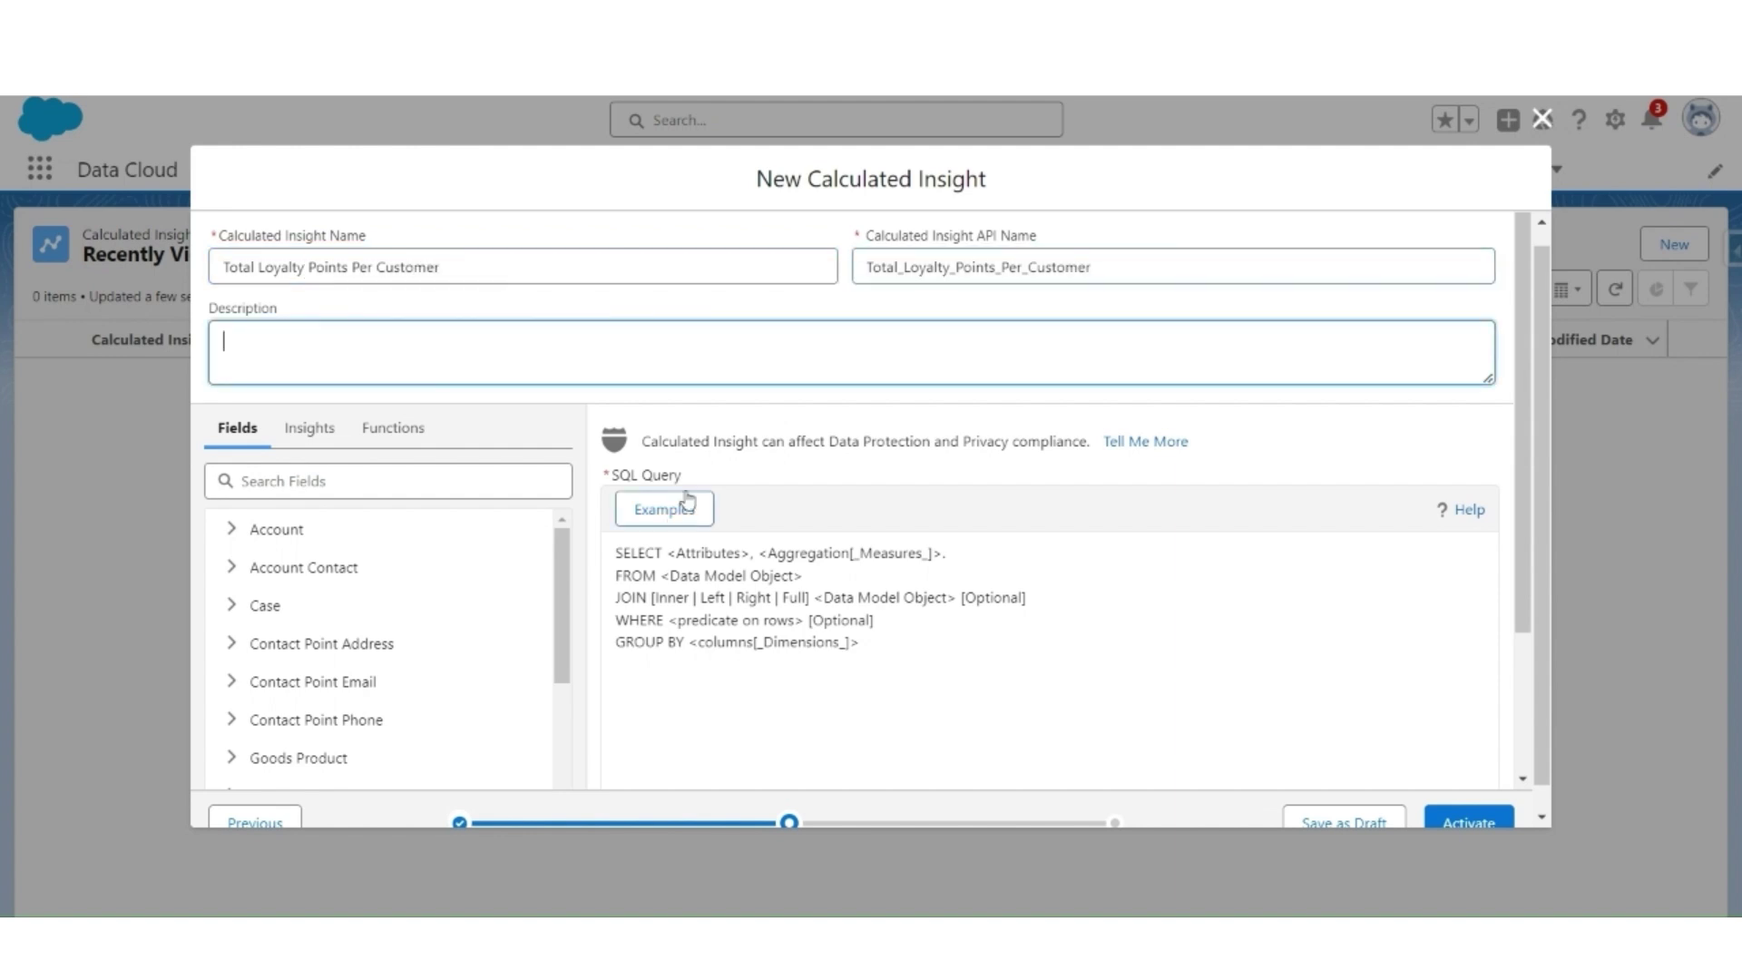
Put the loyalty points query from the notes into the insight's SQL Query and check its syntax.
left_click(933, 661)
key("ctrl+a")
key("ctrl+v")
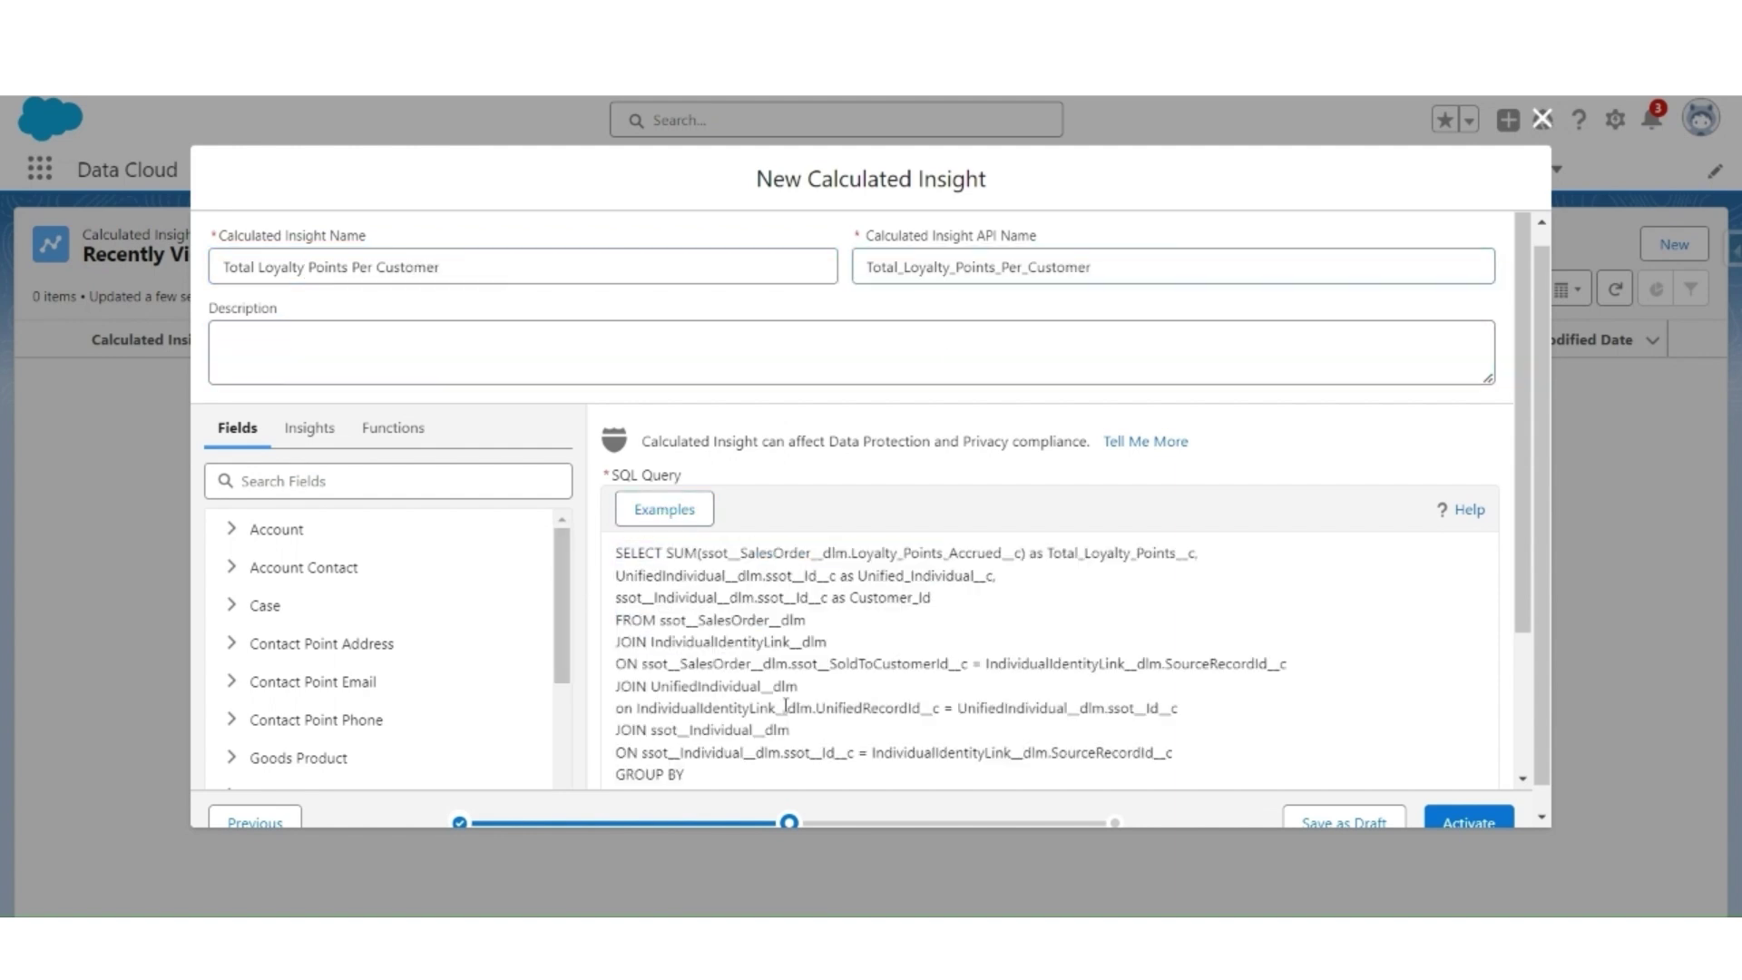
scroll(1136, 611, "down", 3)
left_click(662, 759)
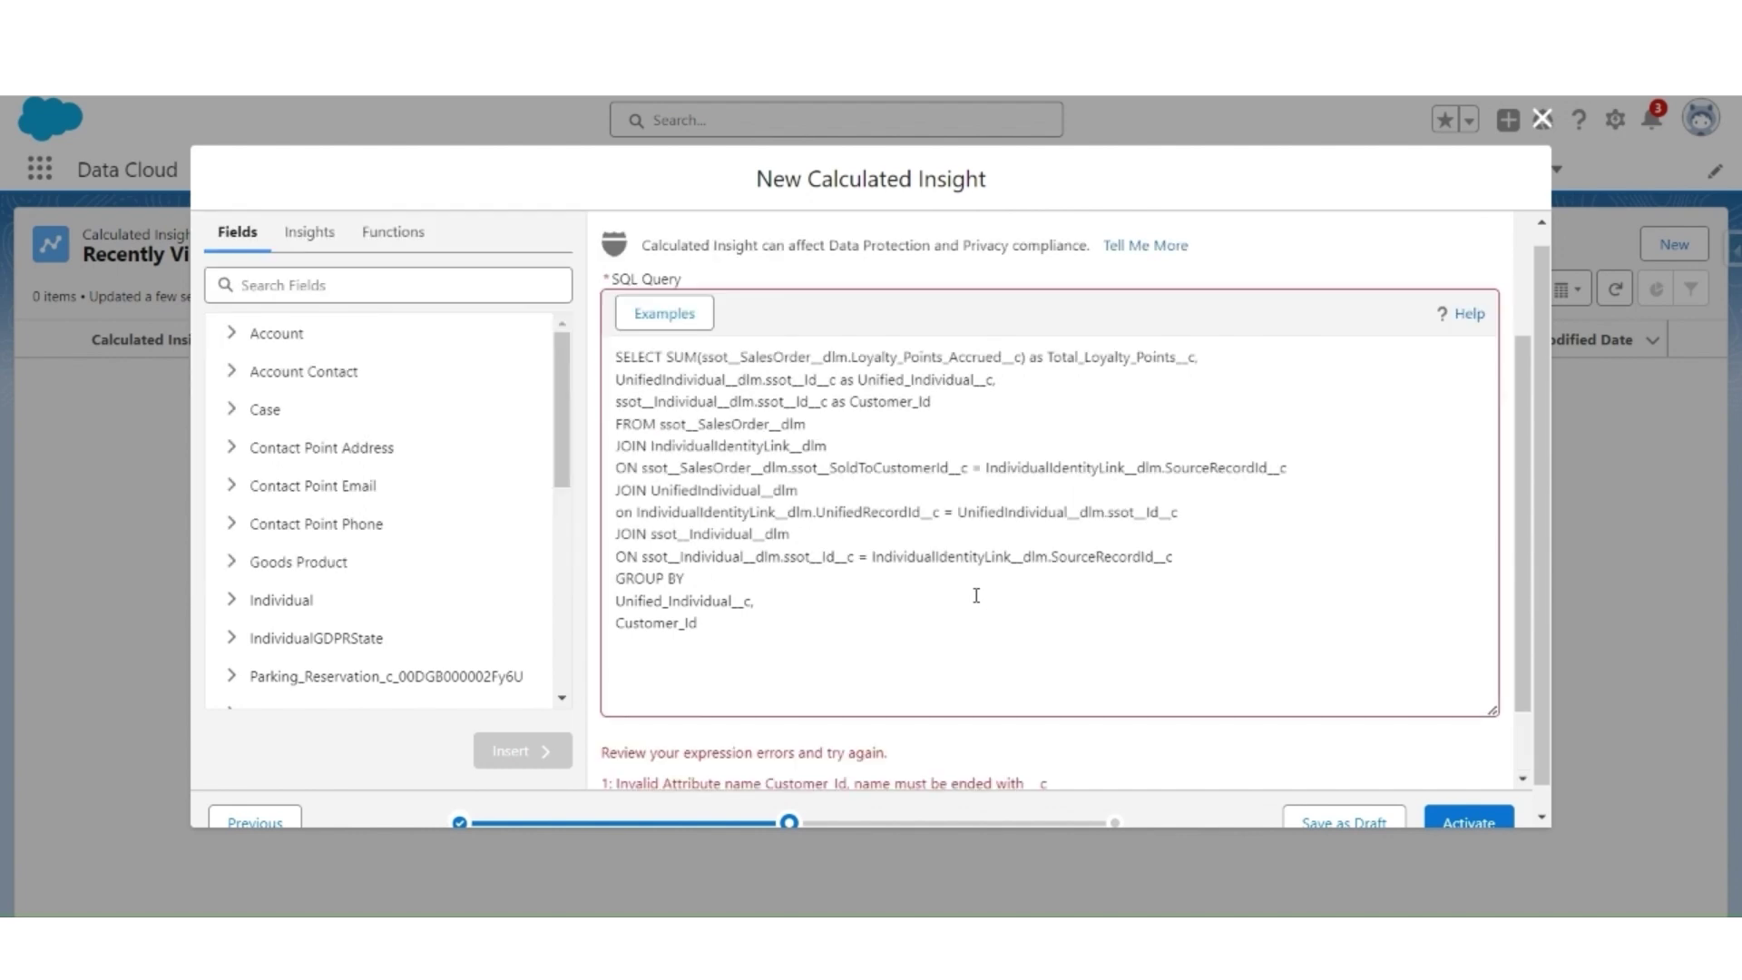
Review the syntax errors and append __c to Customer_Id in both the SELECT list and the GROUP BY clause.
scroll(972, 591, "down", 1)
double_click(801, 690)
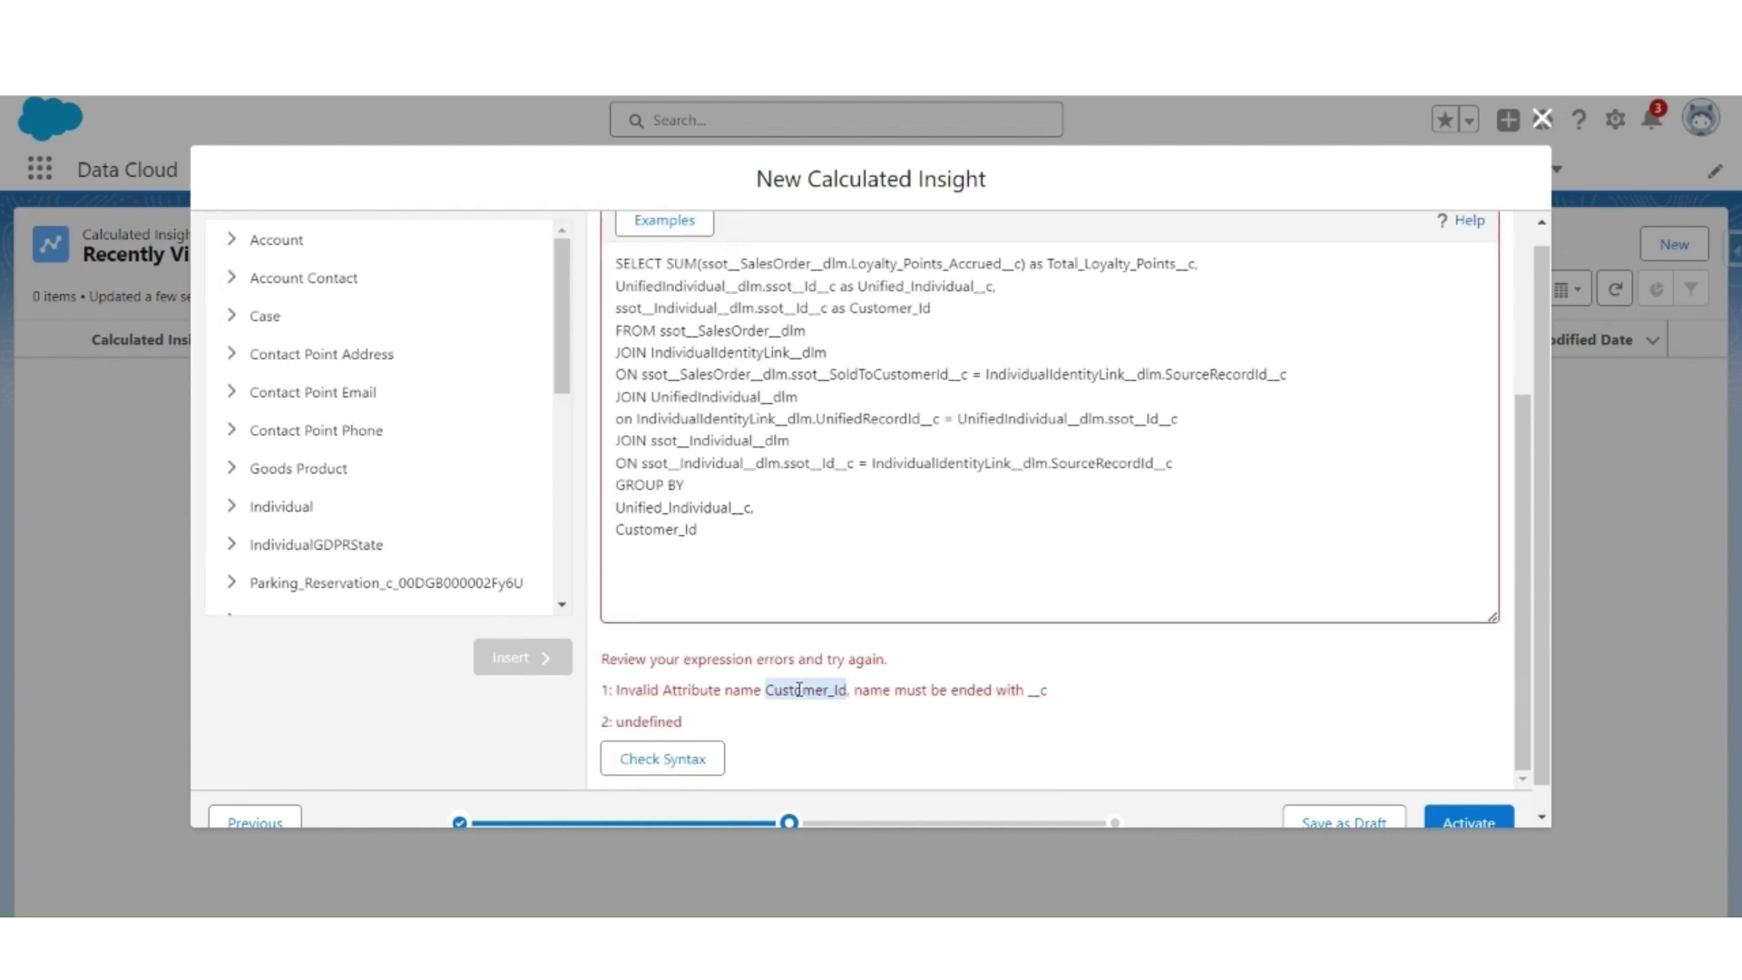
scroll(900, 545, "up", 1)
left_click(956, 424)
type("__c")
left_click(741, 649)
type("__c")
scroll(809, 590, "down", 2)
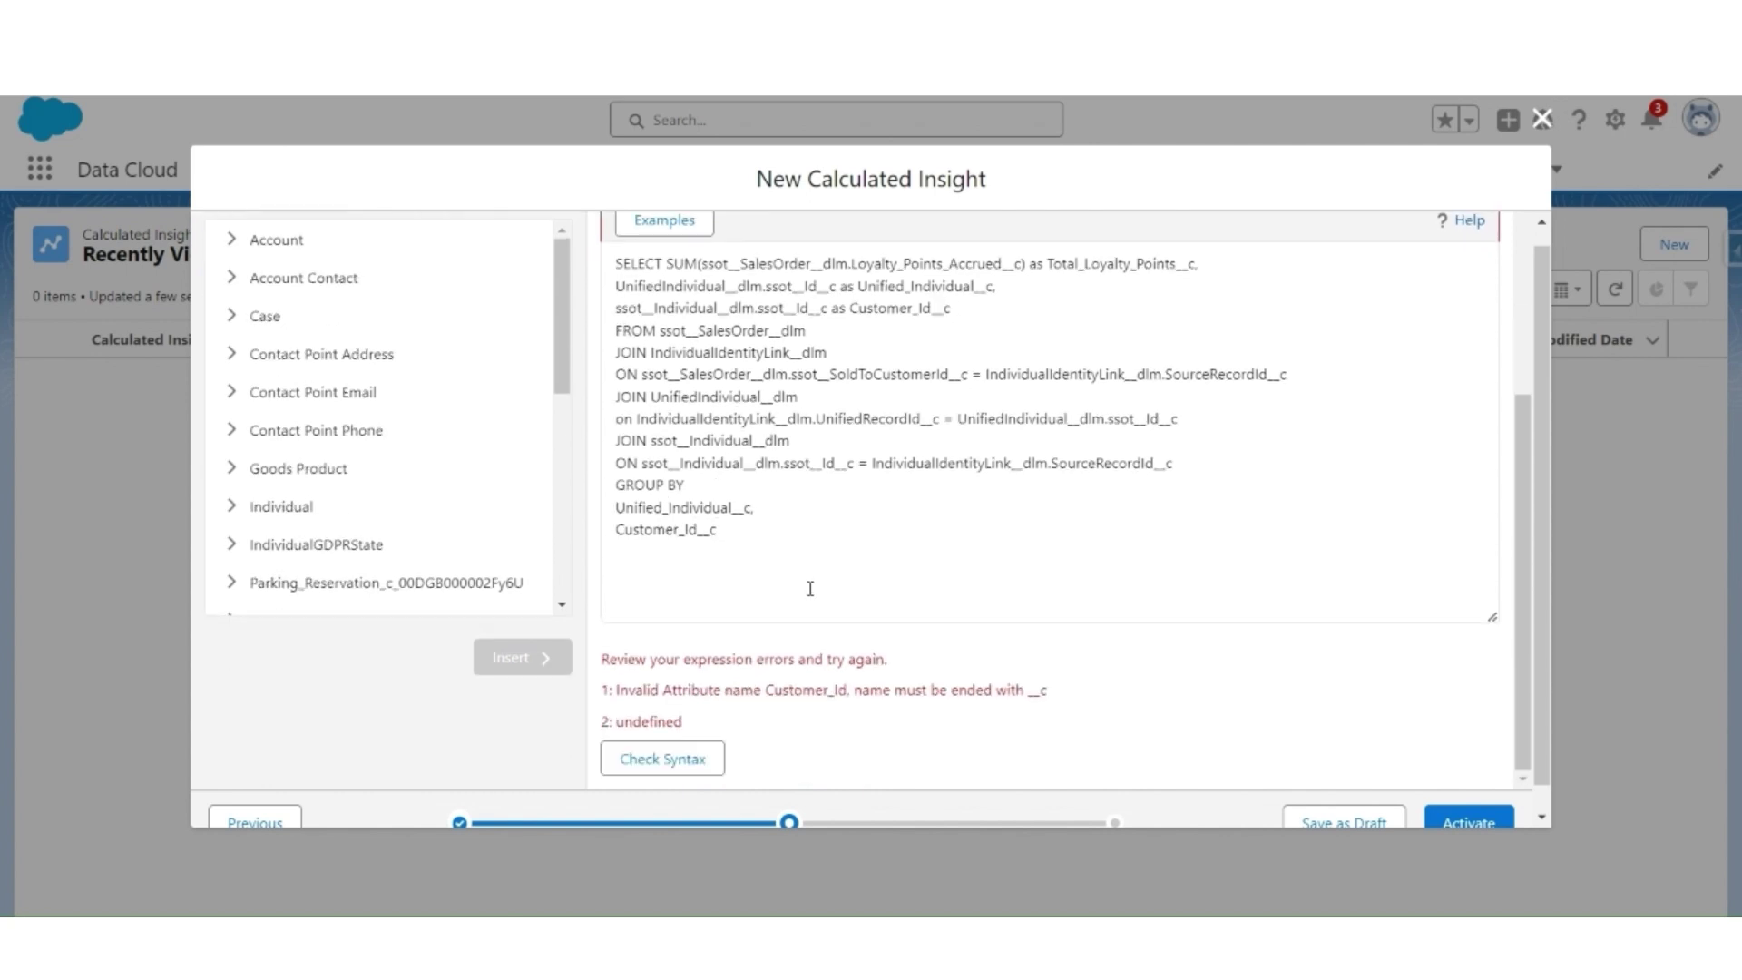
Check the syntax of the corrected loyalty points query and activate the calculated insight.
left_click(661, 760)
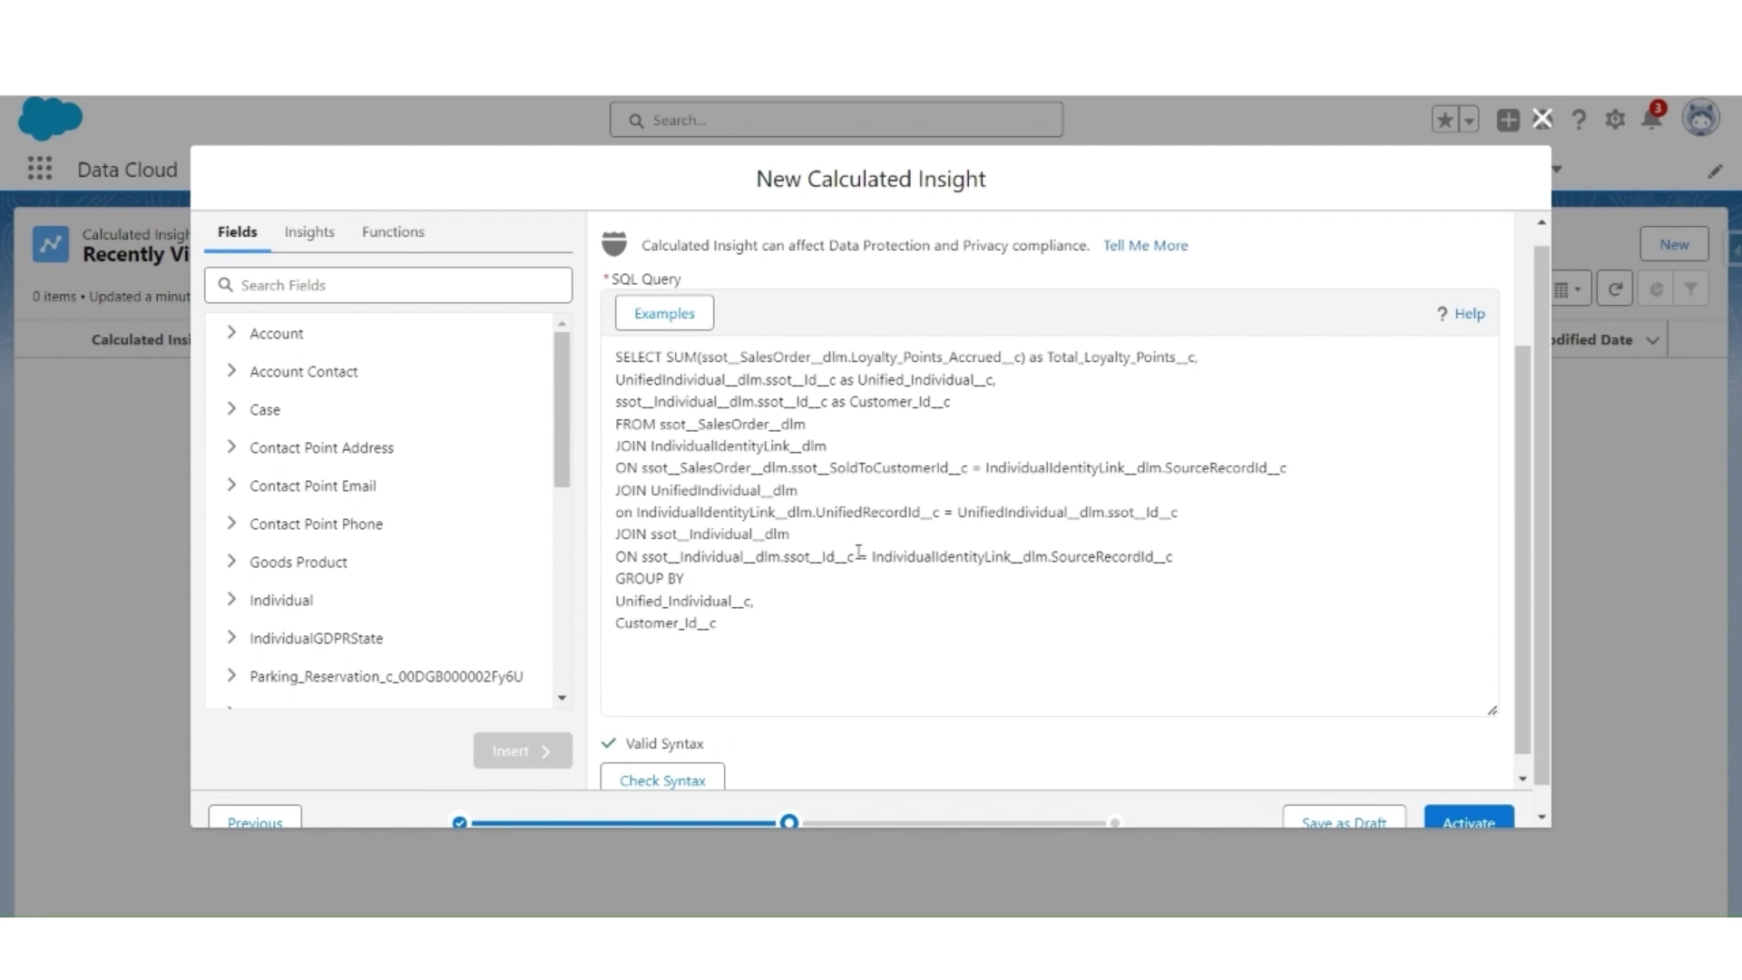
scroll(1394, 595, "down", 1)
scroll(1394, 594, "down", 1)
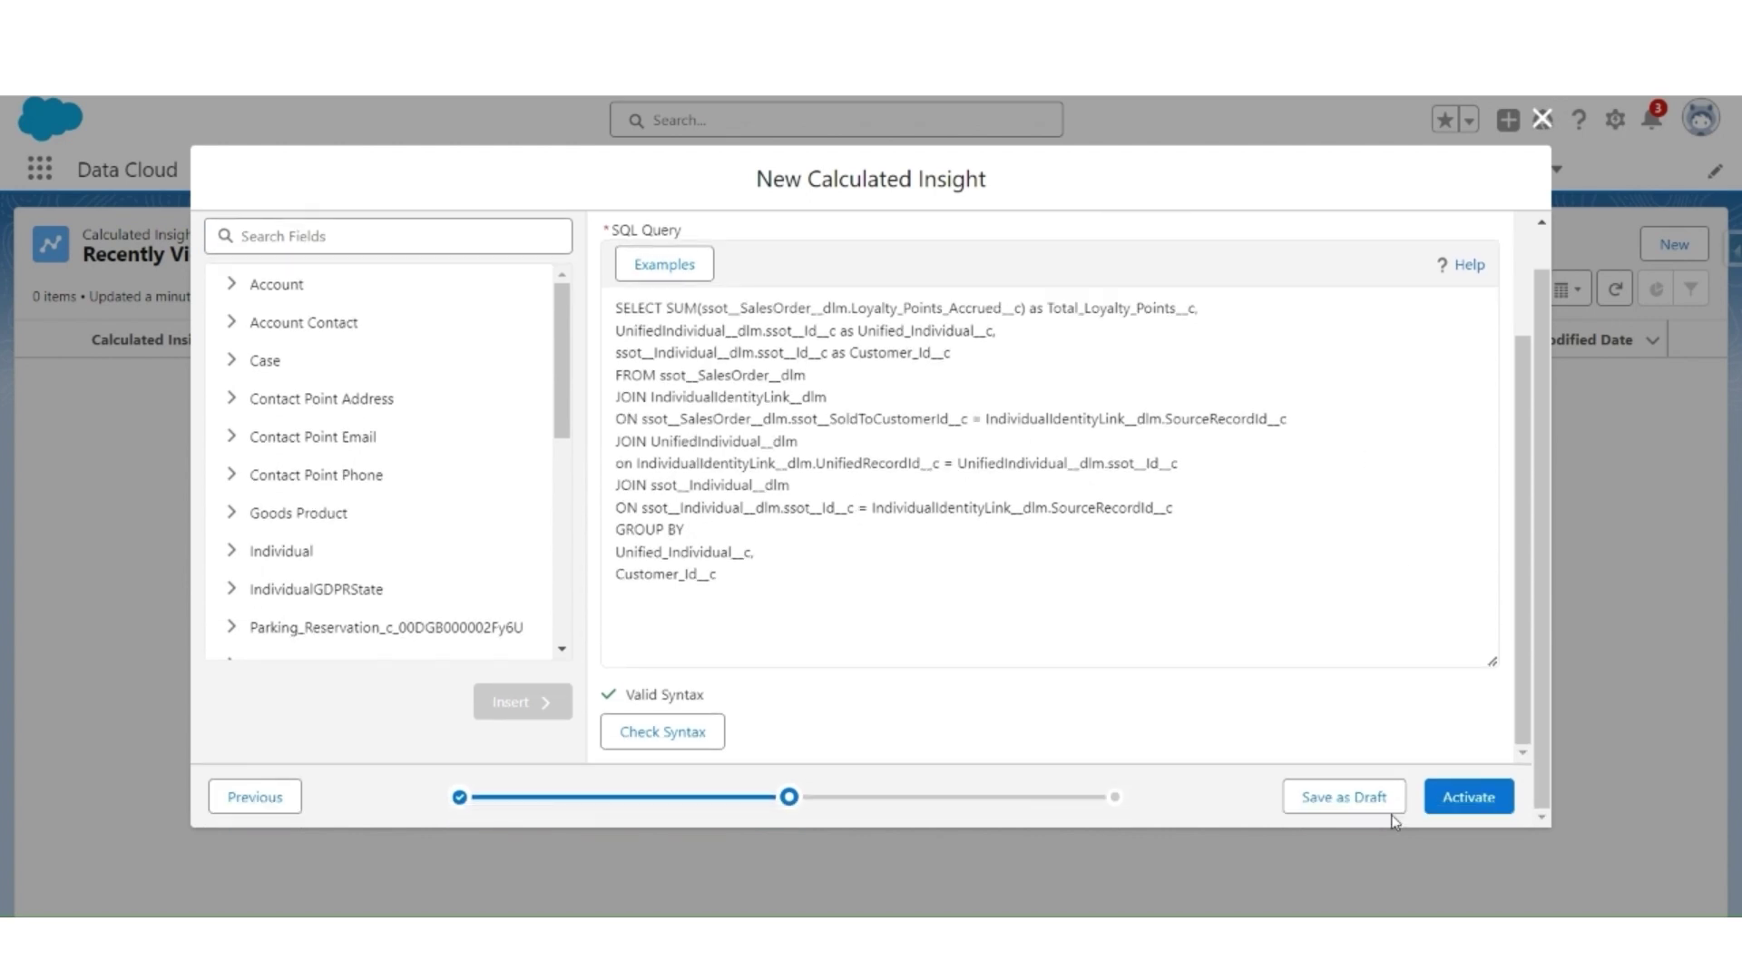
left_click(1471, 799)
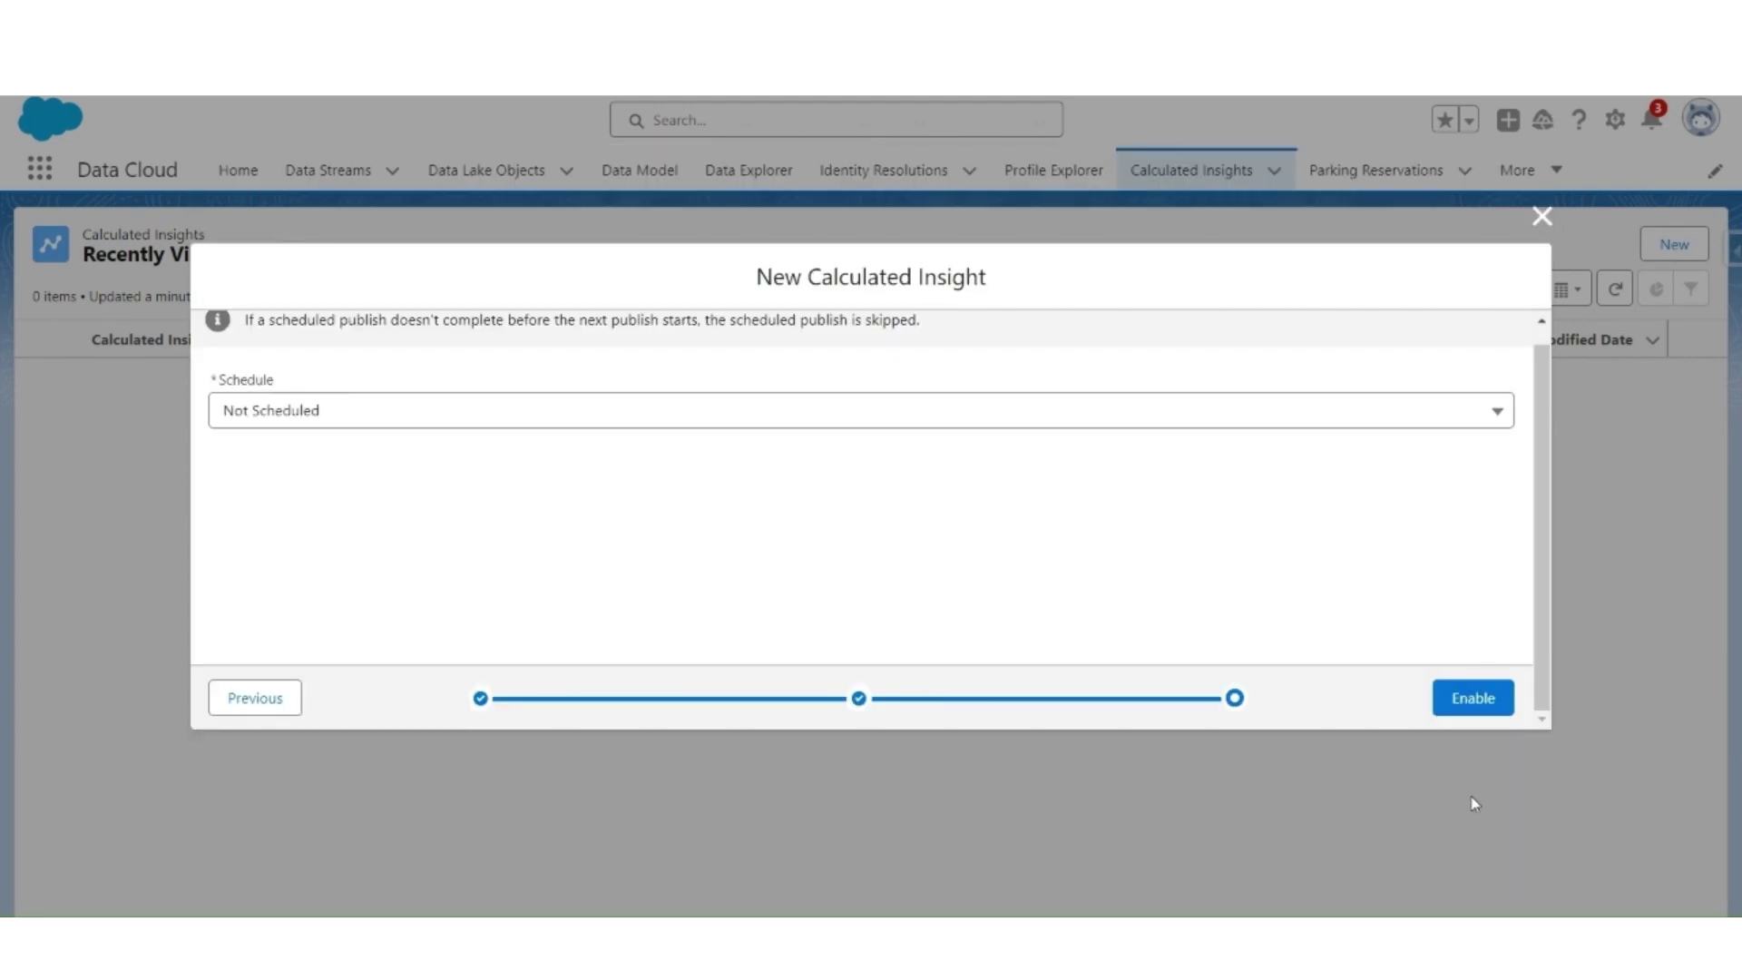
Keep the insight's schedule at Not Scheduled and enable it.
scroll(669, 599, "up", 1)
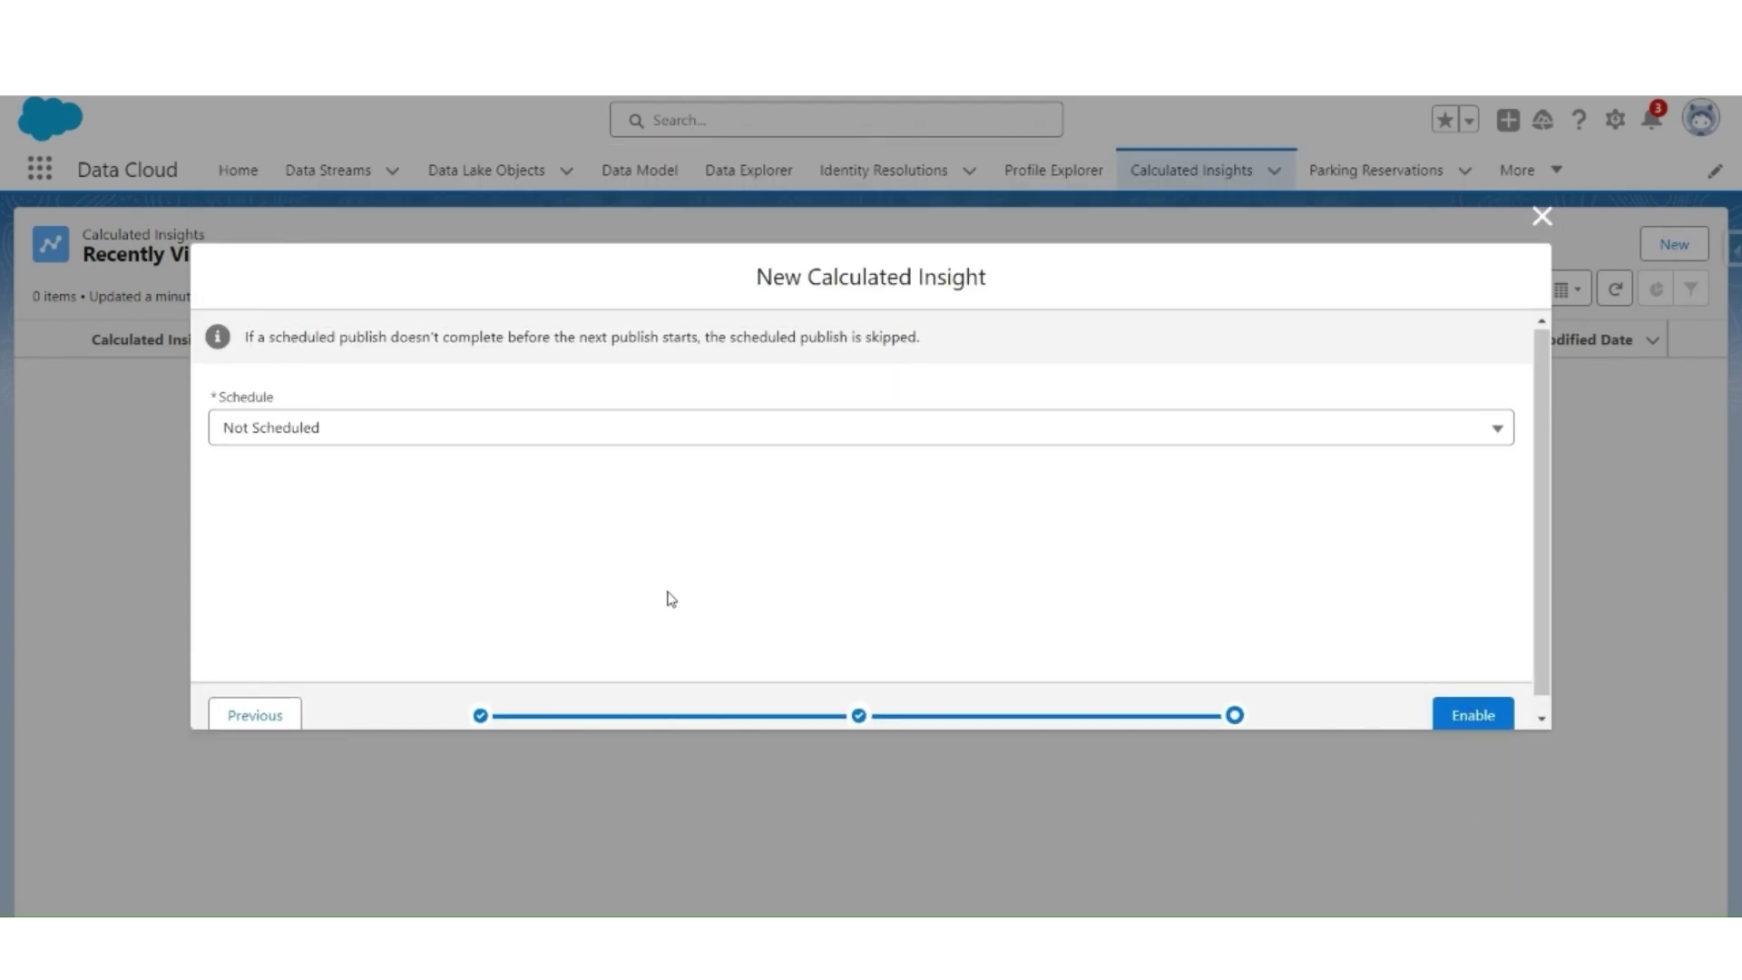
left_click(467, 435)
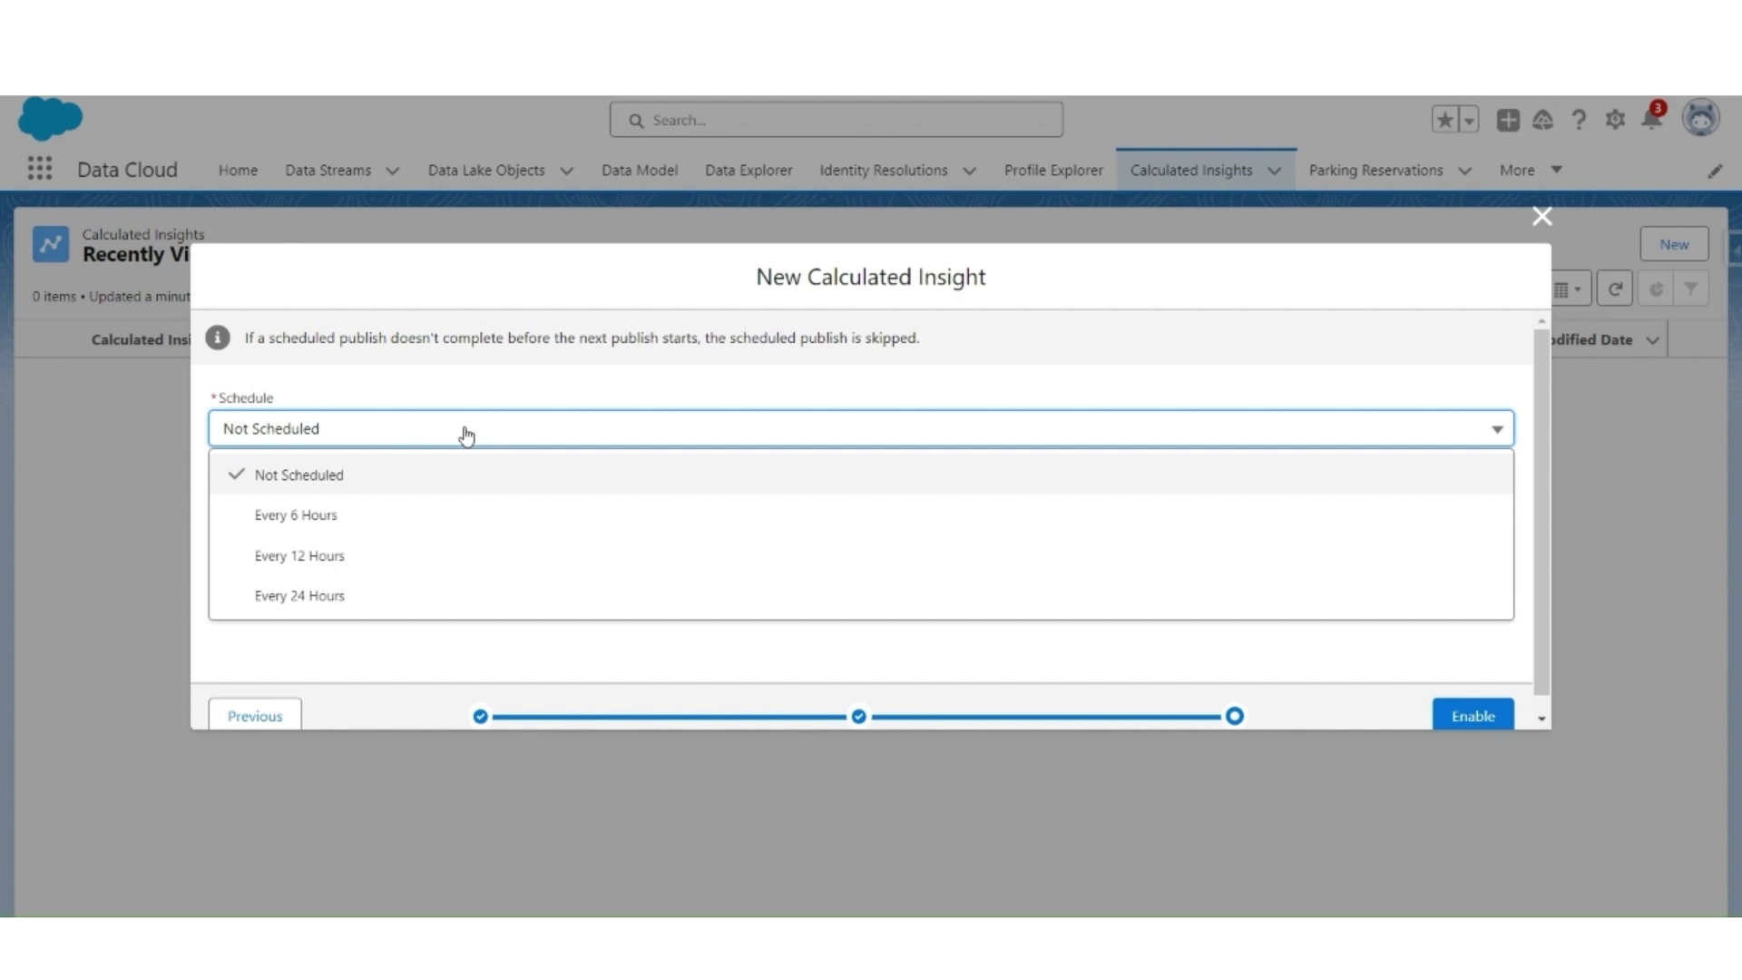
left_click(265, 476)
left_click(1474, 714)
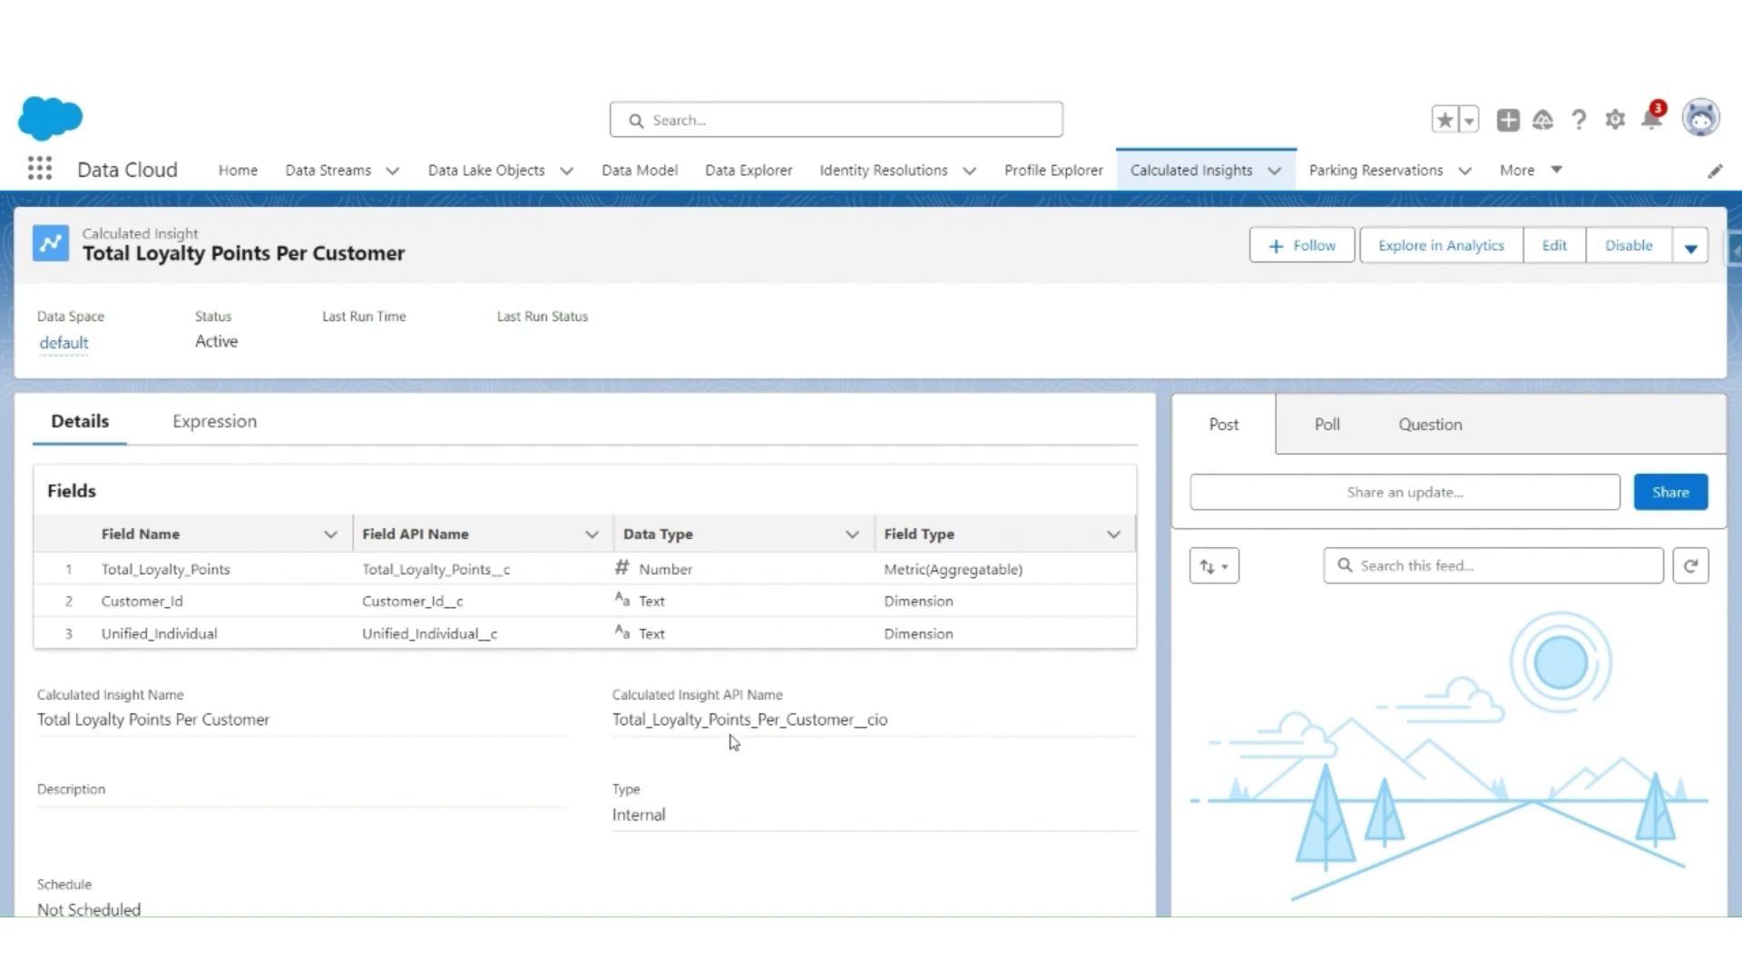
Publish the Total Loyalty Points Per Customer insight immediately and check its last run status.
left_click_drag(835, 714, 897, 723)
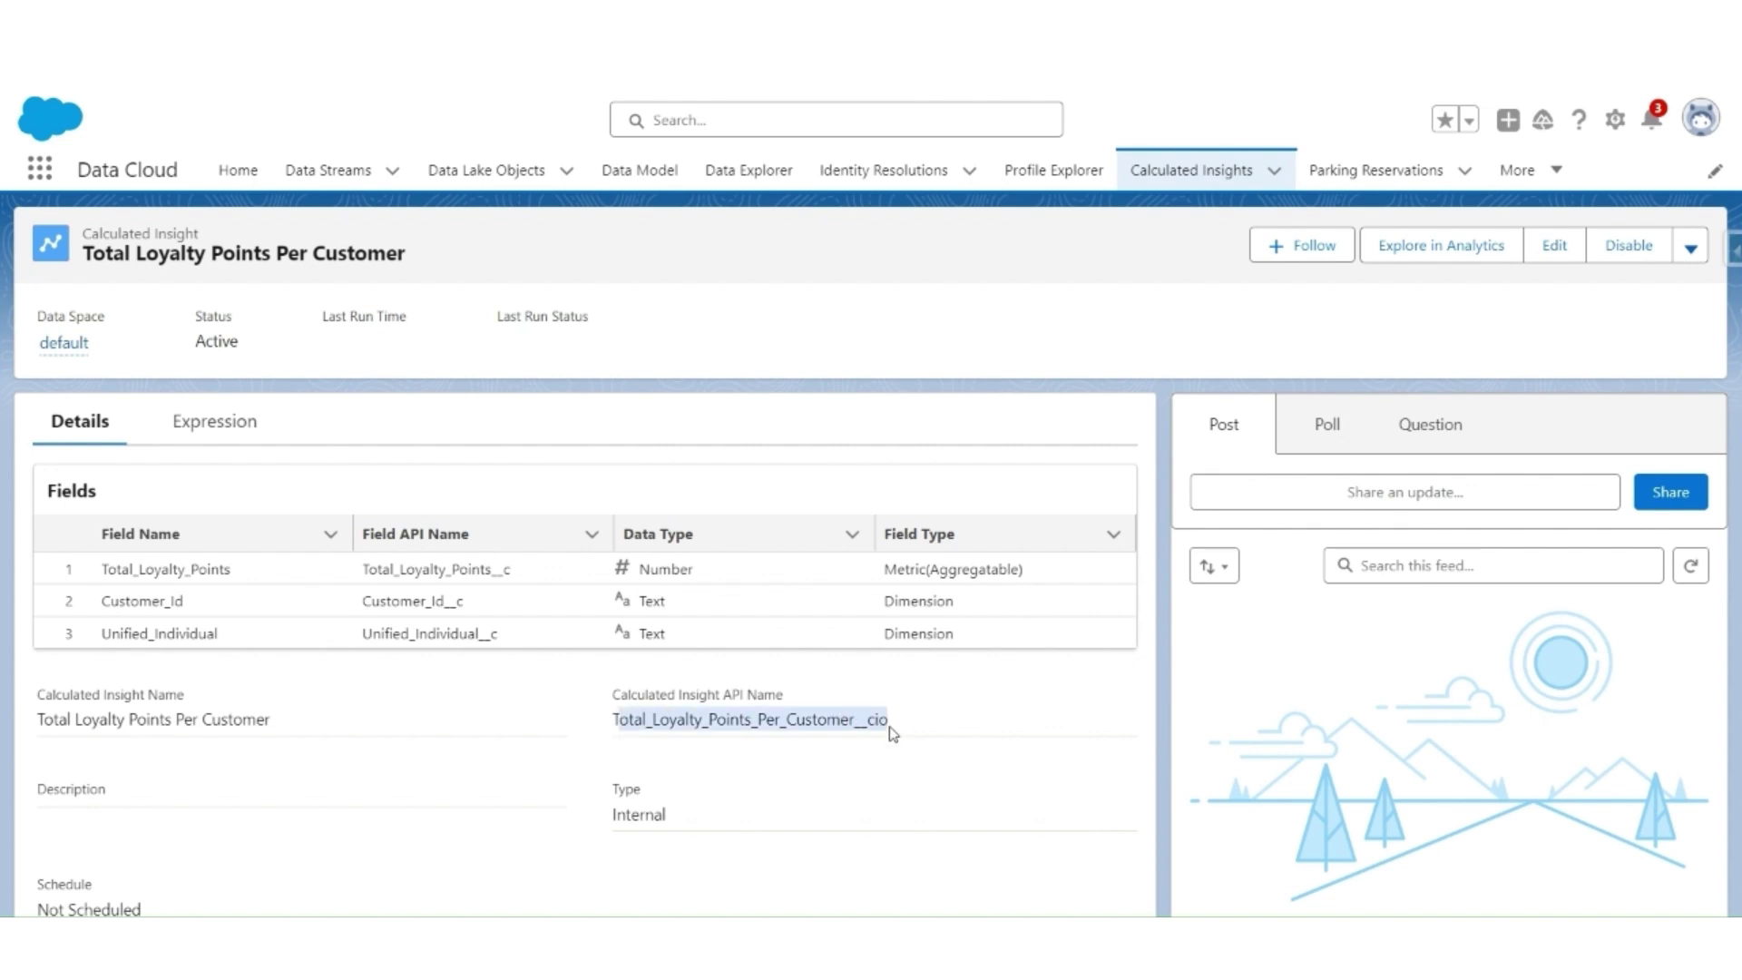
left_click(1691, 249)
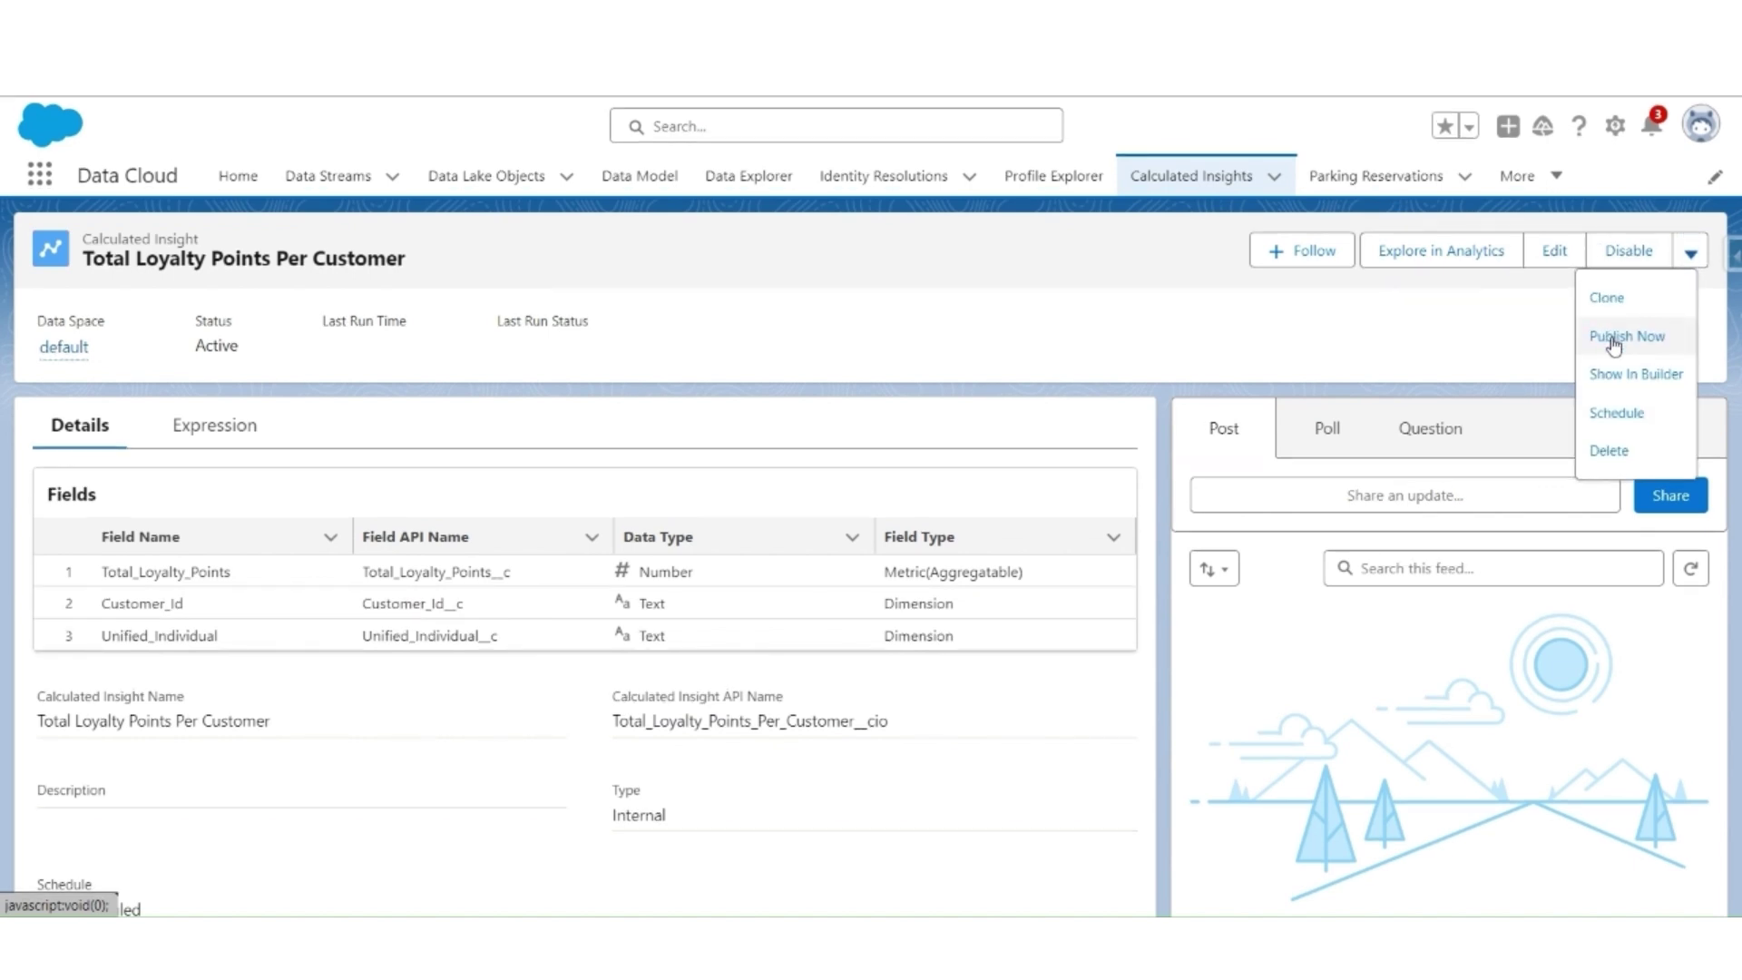
left_click(1613, 340)
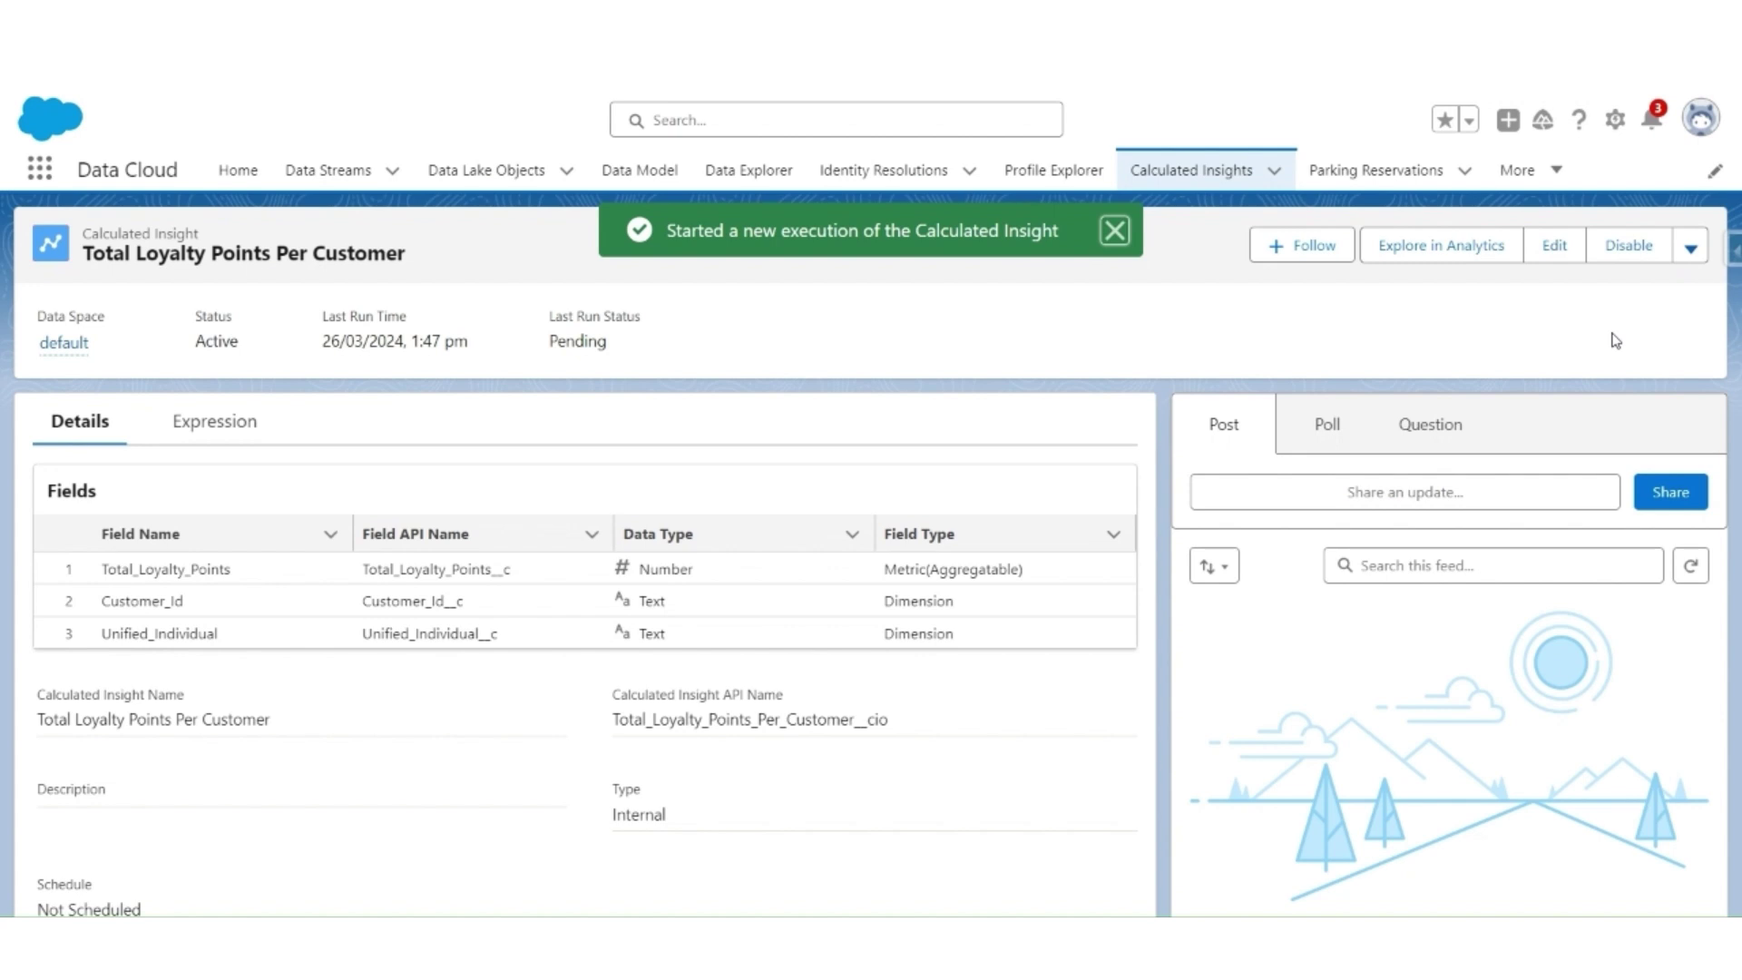
left_click(1114, 233)
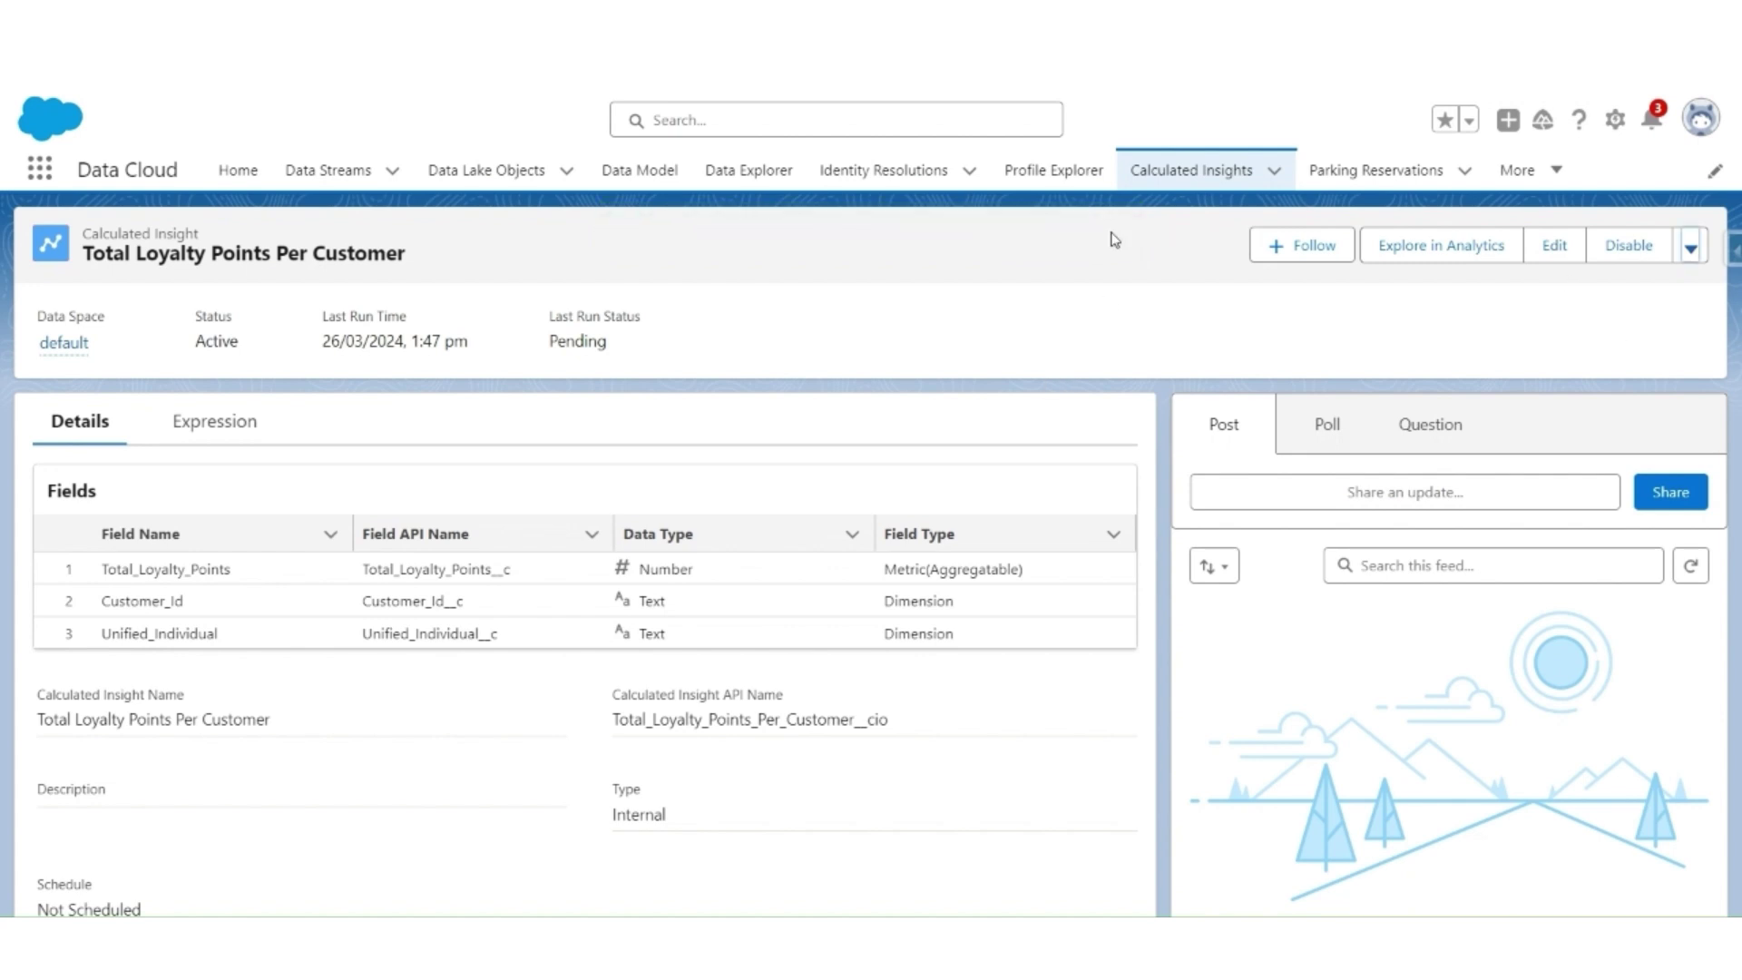
double_click(578, 342)
left_click(869, 291)
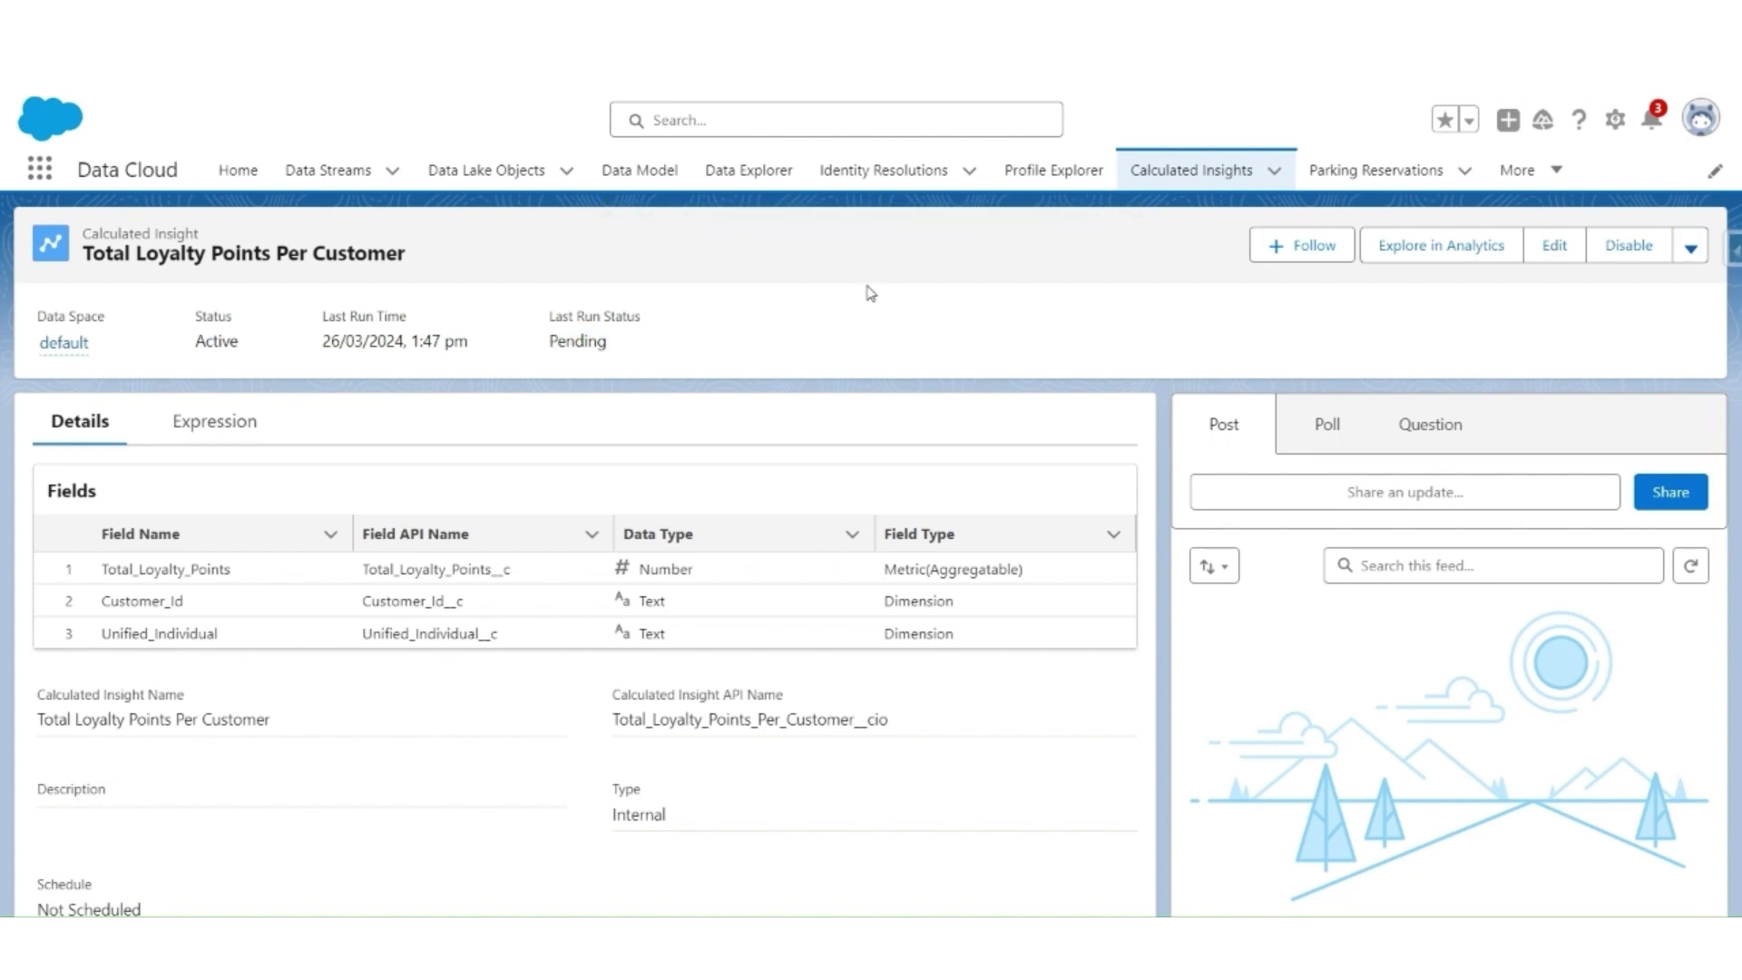
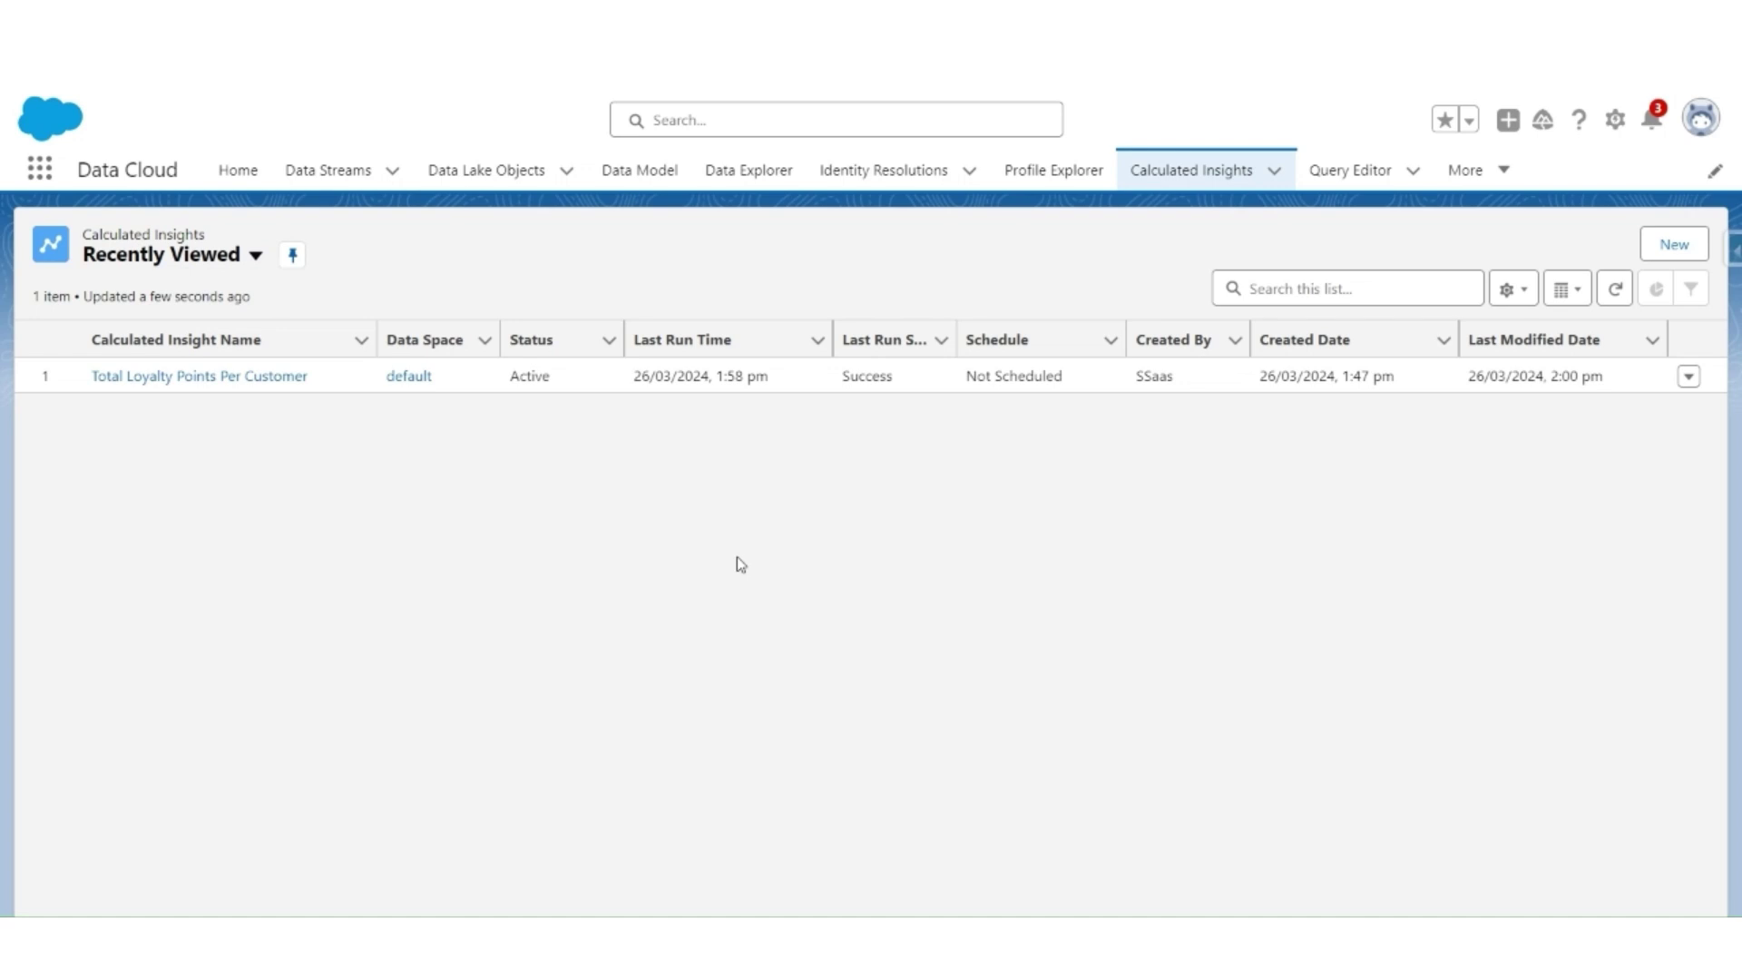
Check the insight's full Last Run Status in the calculated insights list, and open its record to review the API name.
left_click_drag(958, 339, 1052, 340)
left_click_drag(911, 397, 841, 388)
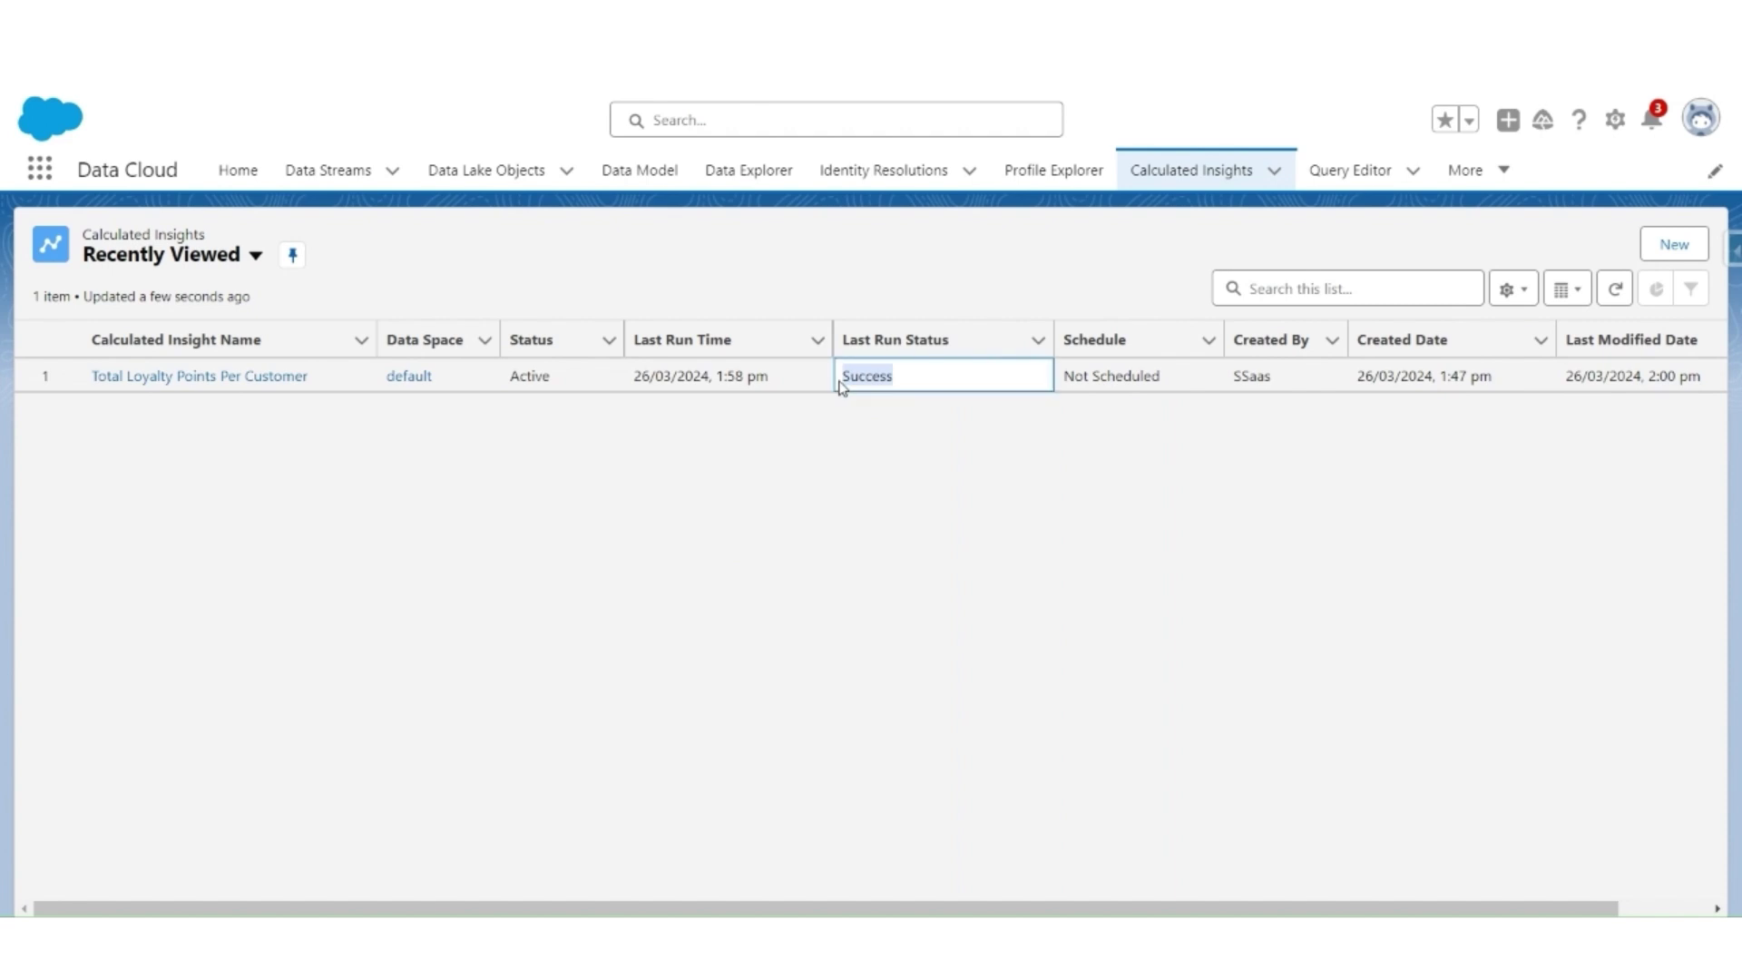
left_click(229, 378)
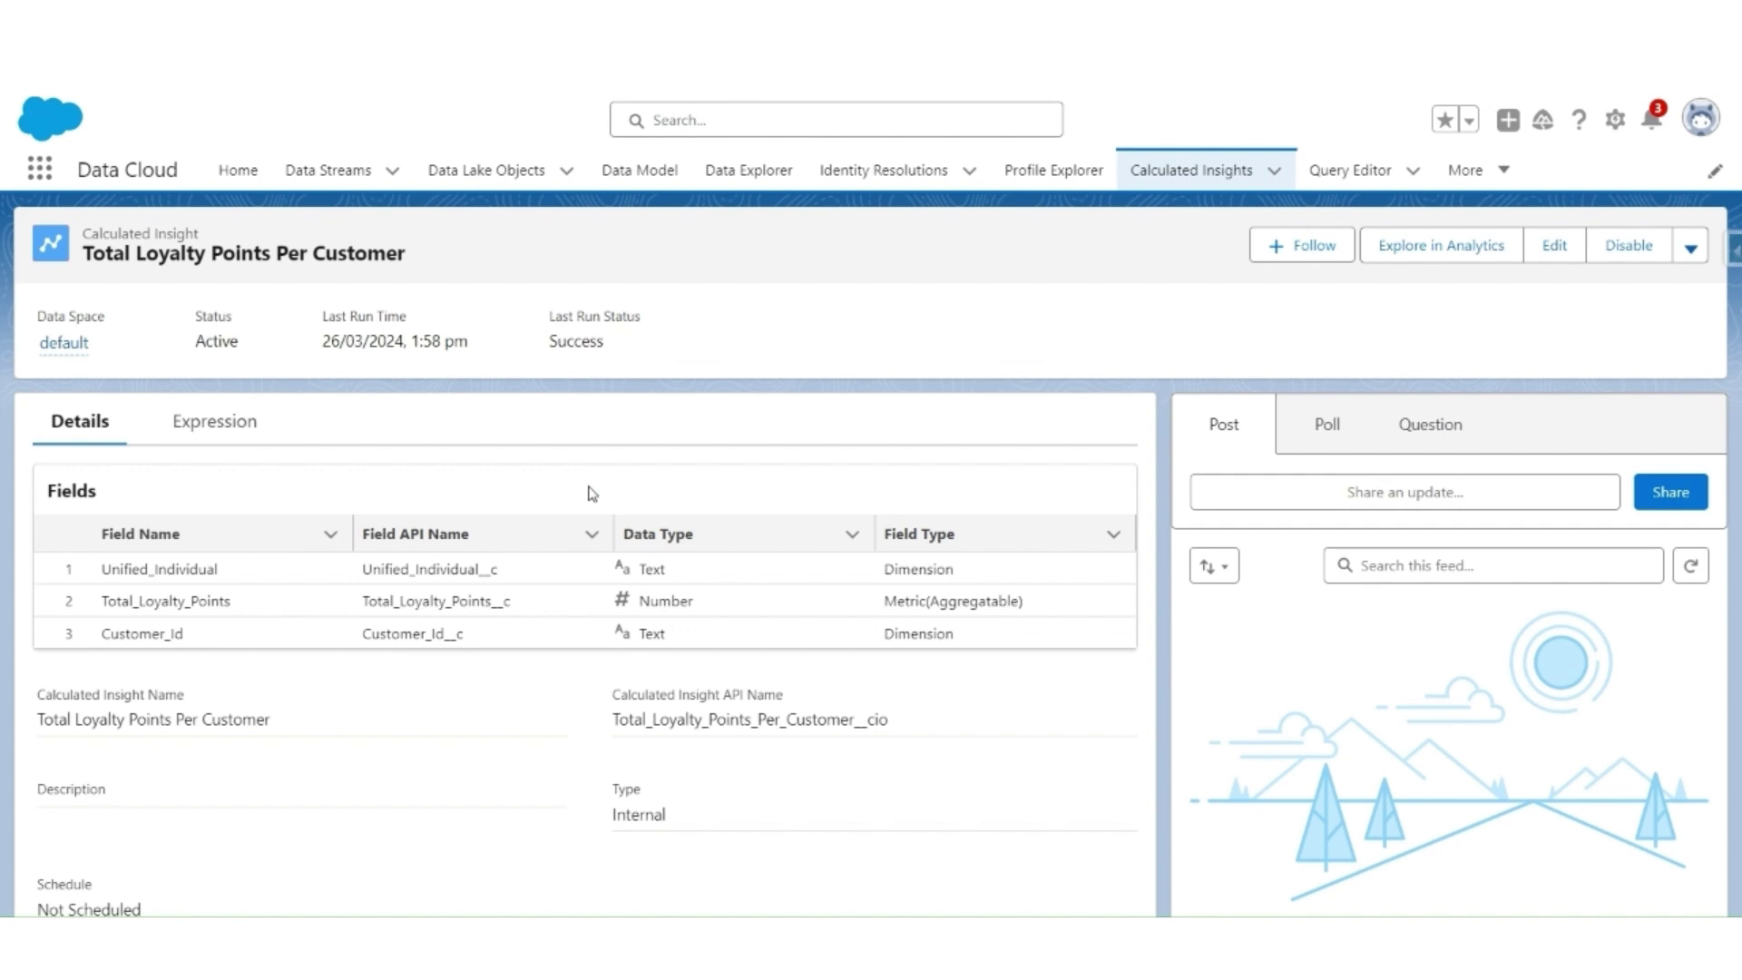
left_click_drag(615, 720, 891, 723)
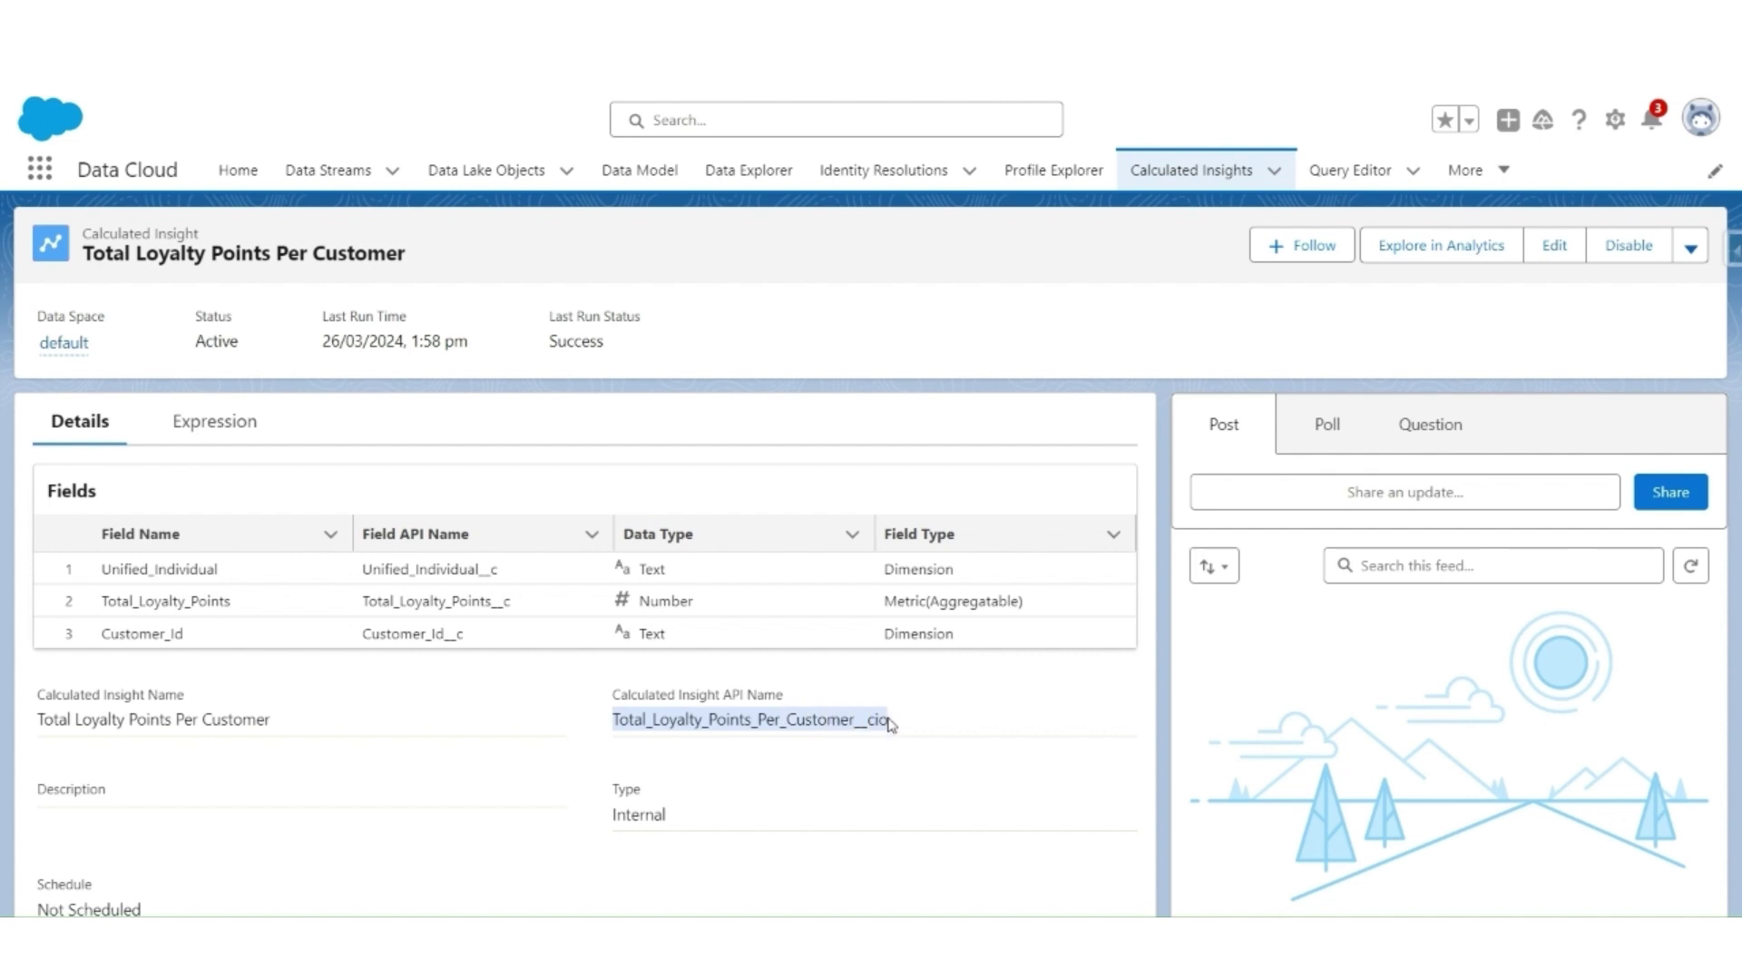
left_click(965, 703)
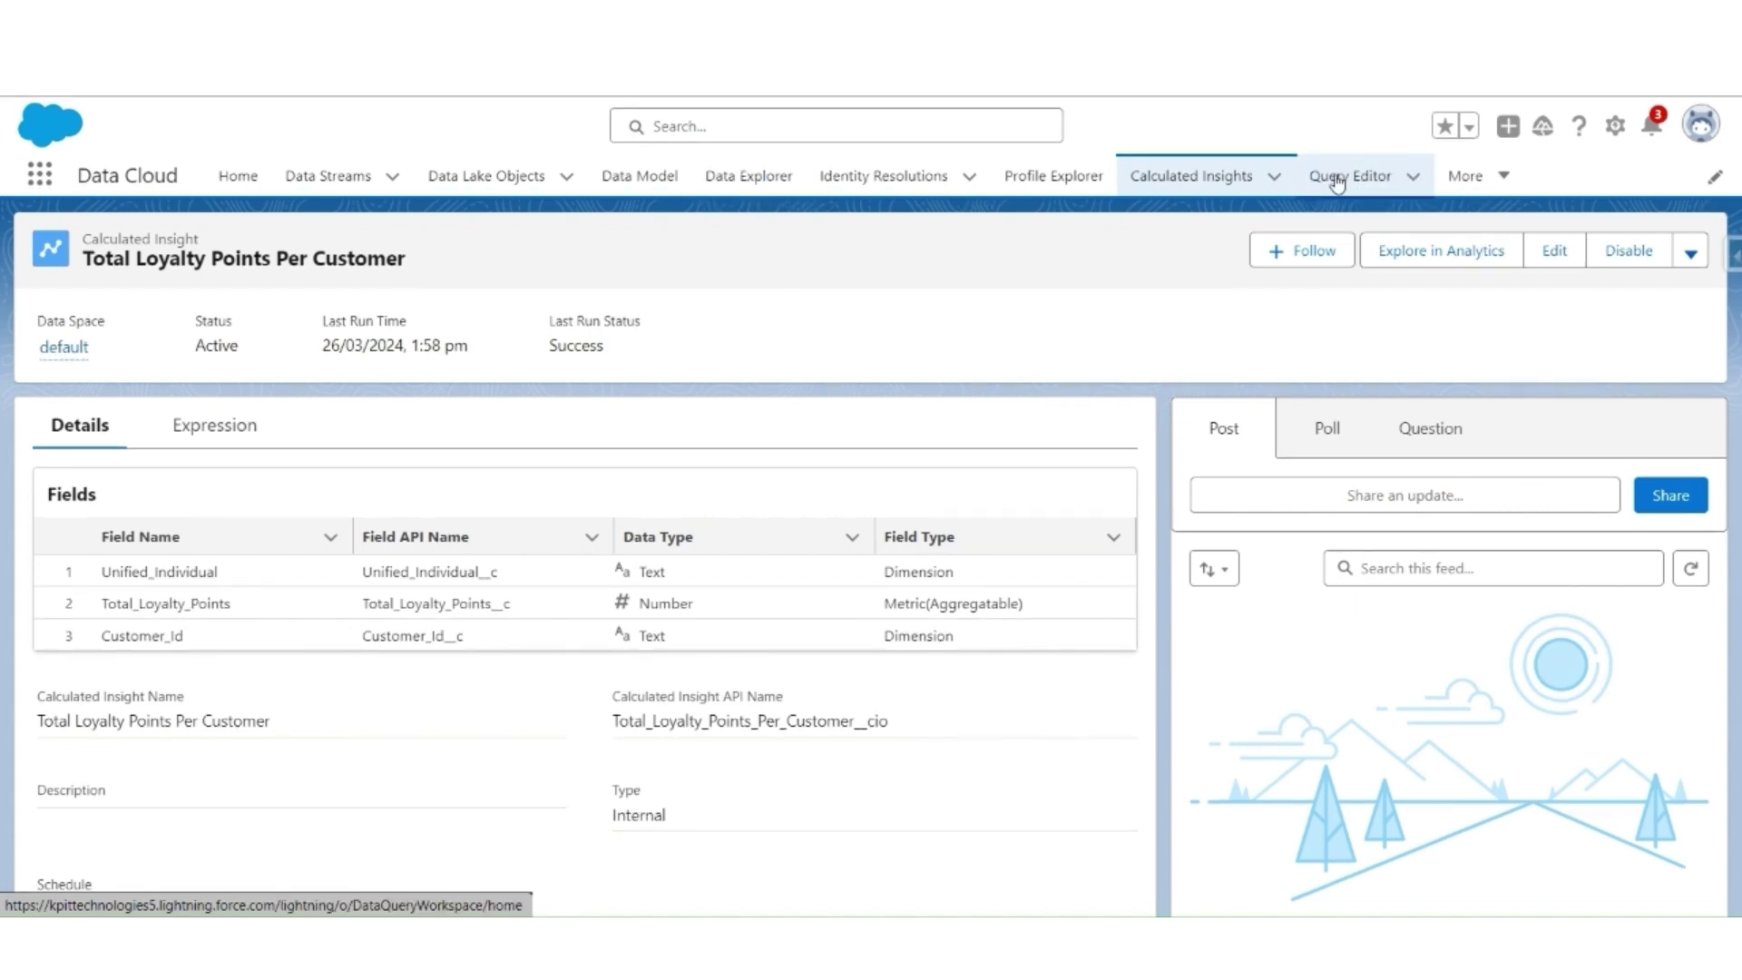
Open the Data Exploration workspace in the Query Editor and display the Total Loyalty Points Per Customer calculated insight.
left_click(1337, 183)
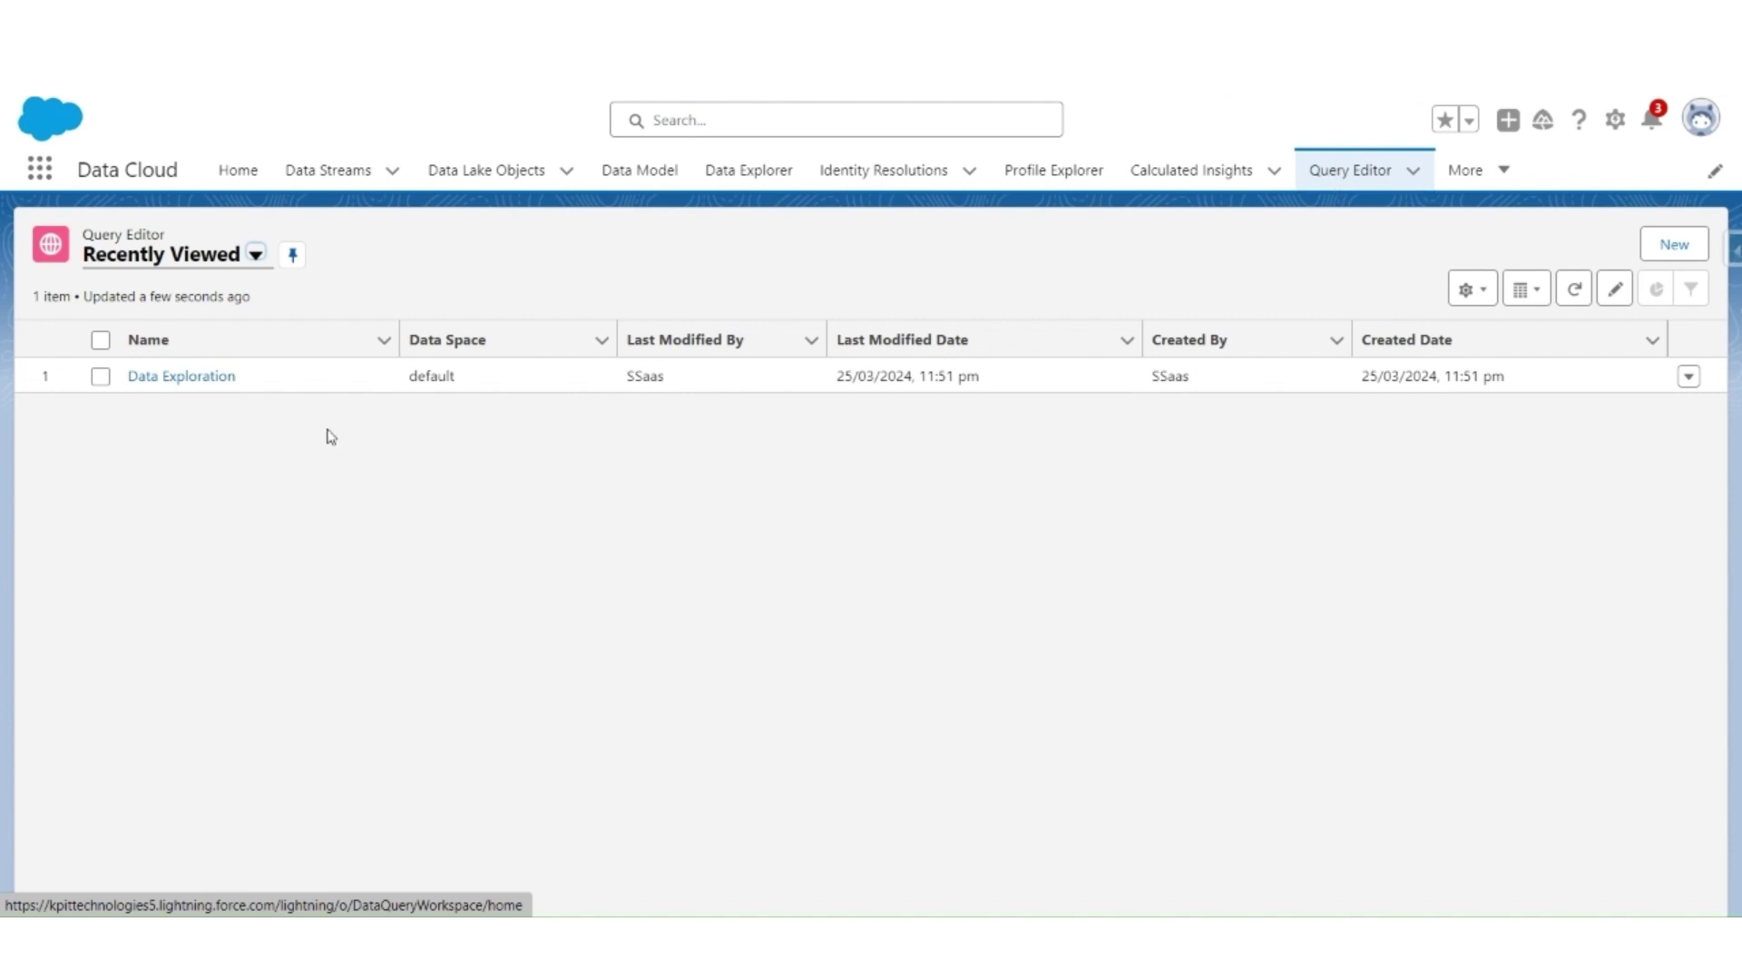
left_click(193, 380)
left_click(67, 513)
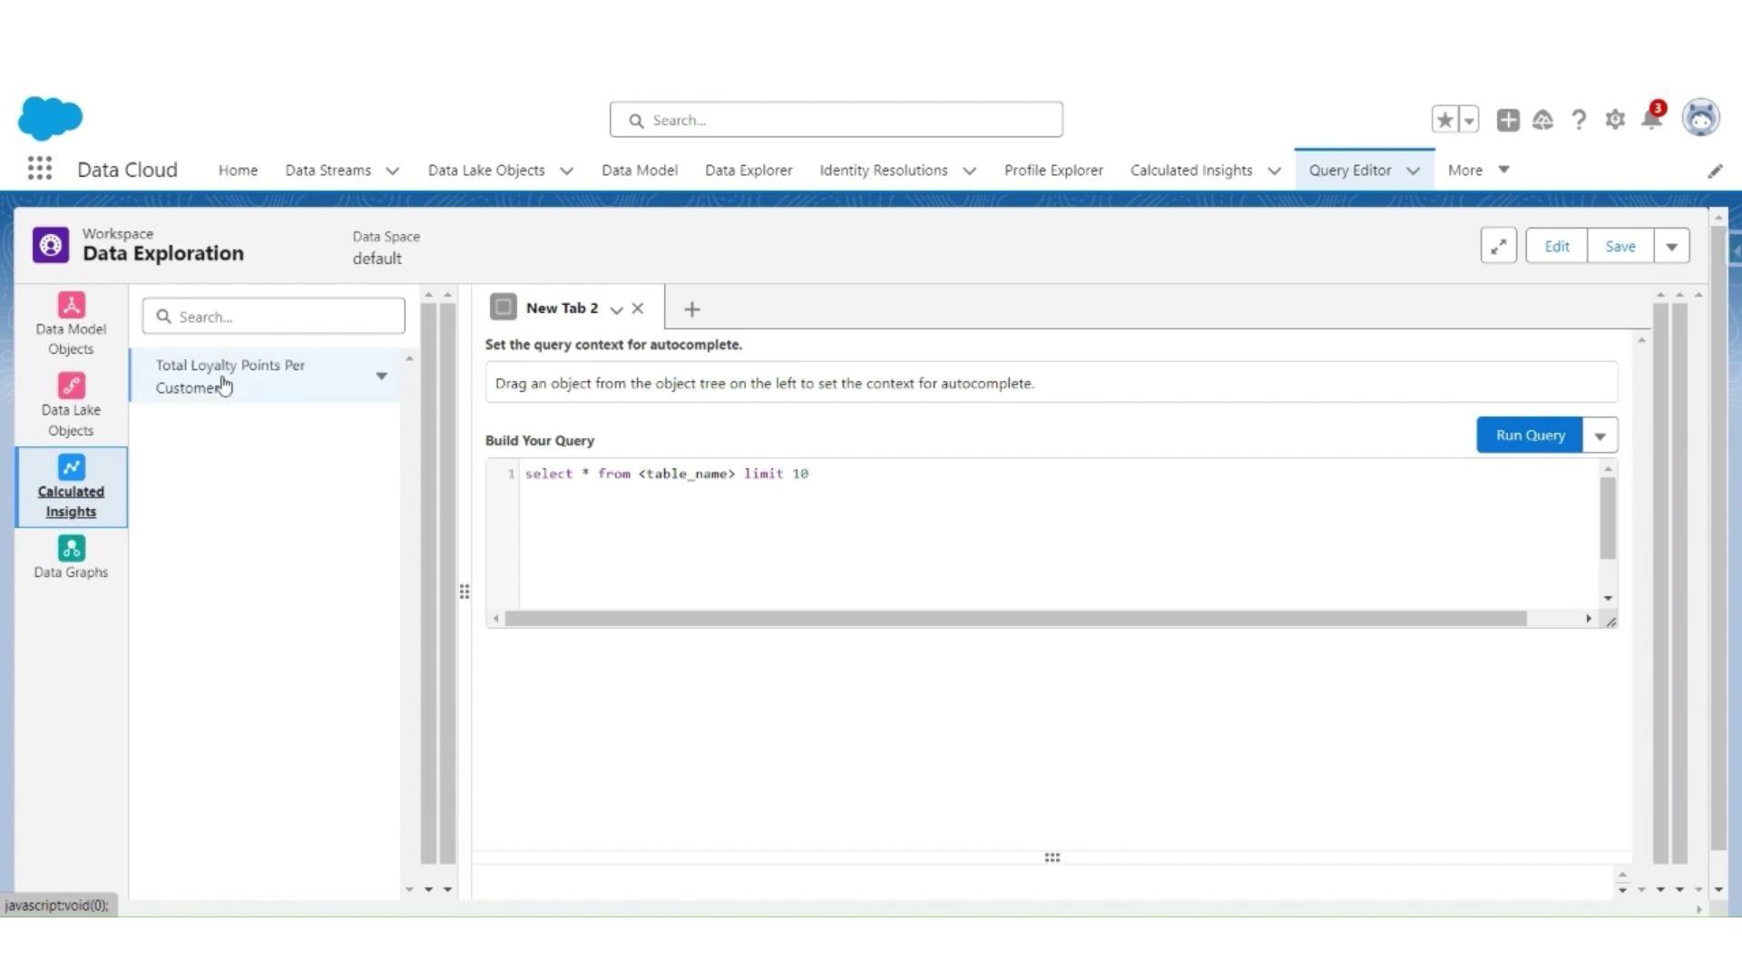
left_click(224, 387)
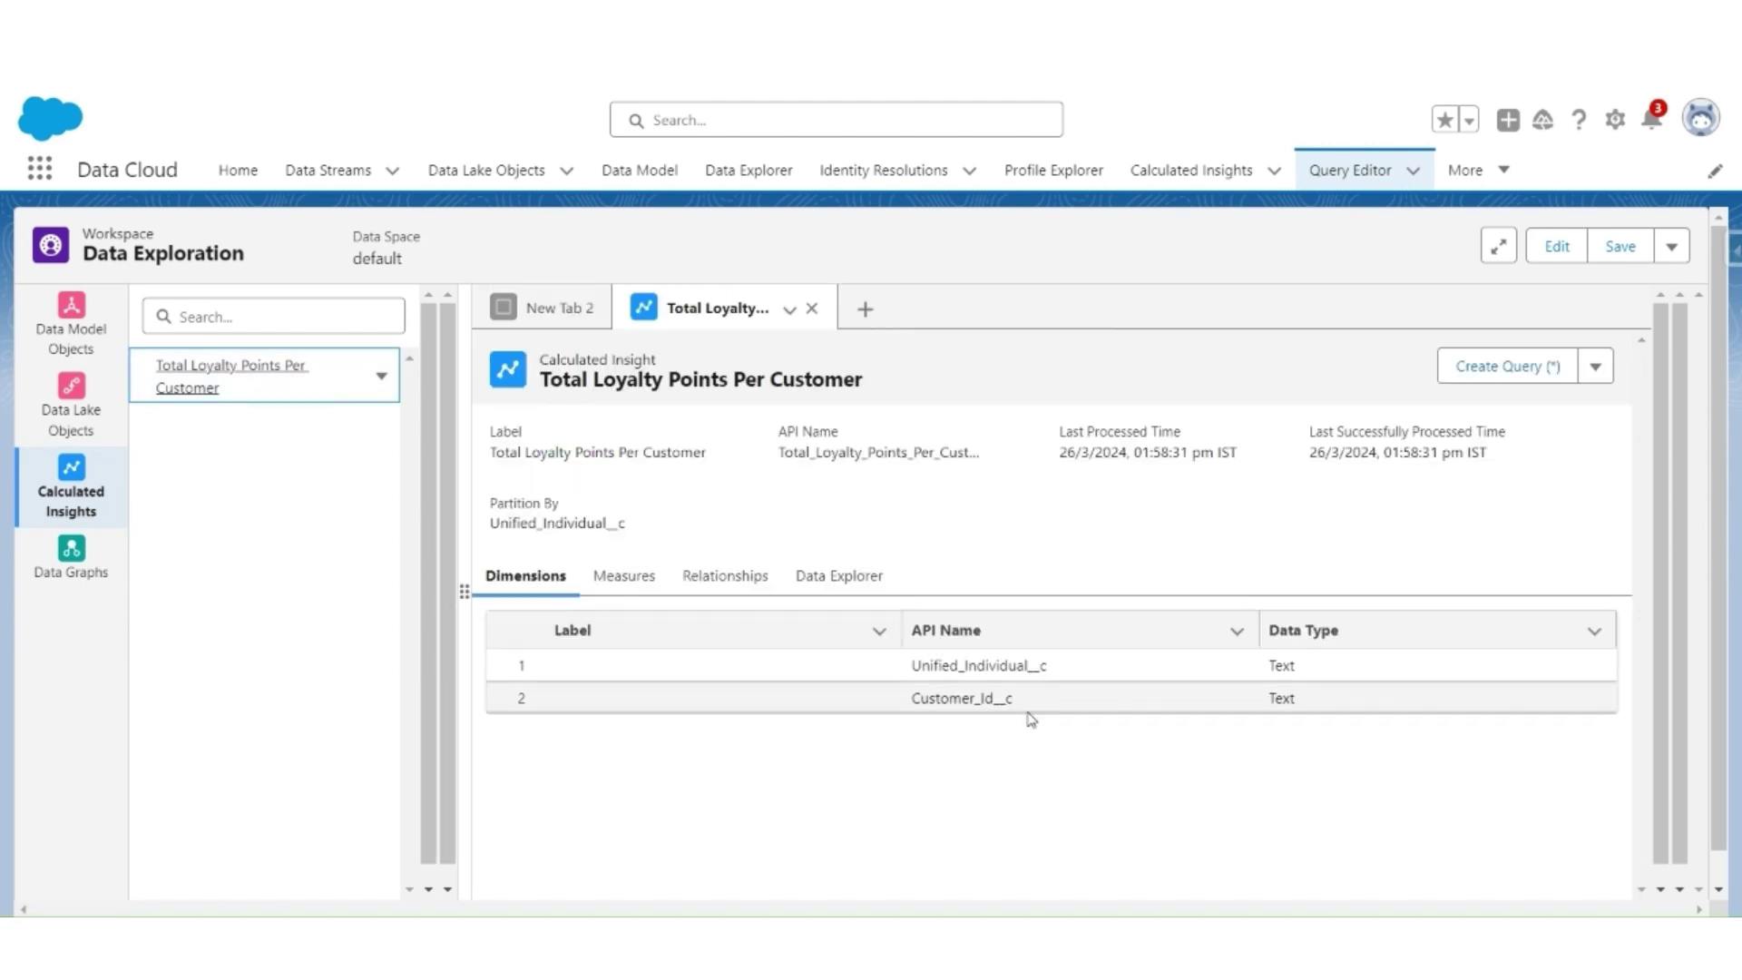
Review the API names of the insight's dimensions and its measure.
left_click_drag(907, 666, 1061, 683)
left_click_drag(910, 698, 1069, 713)
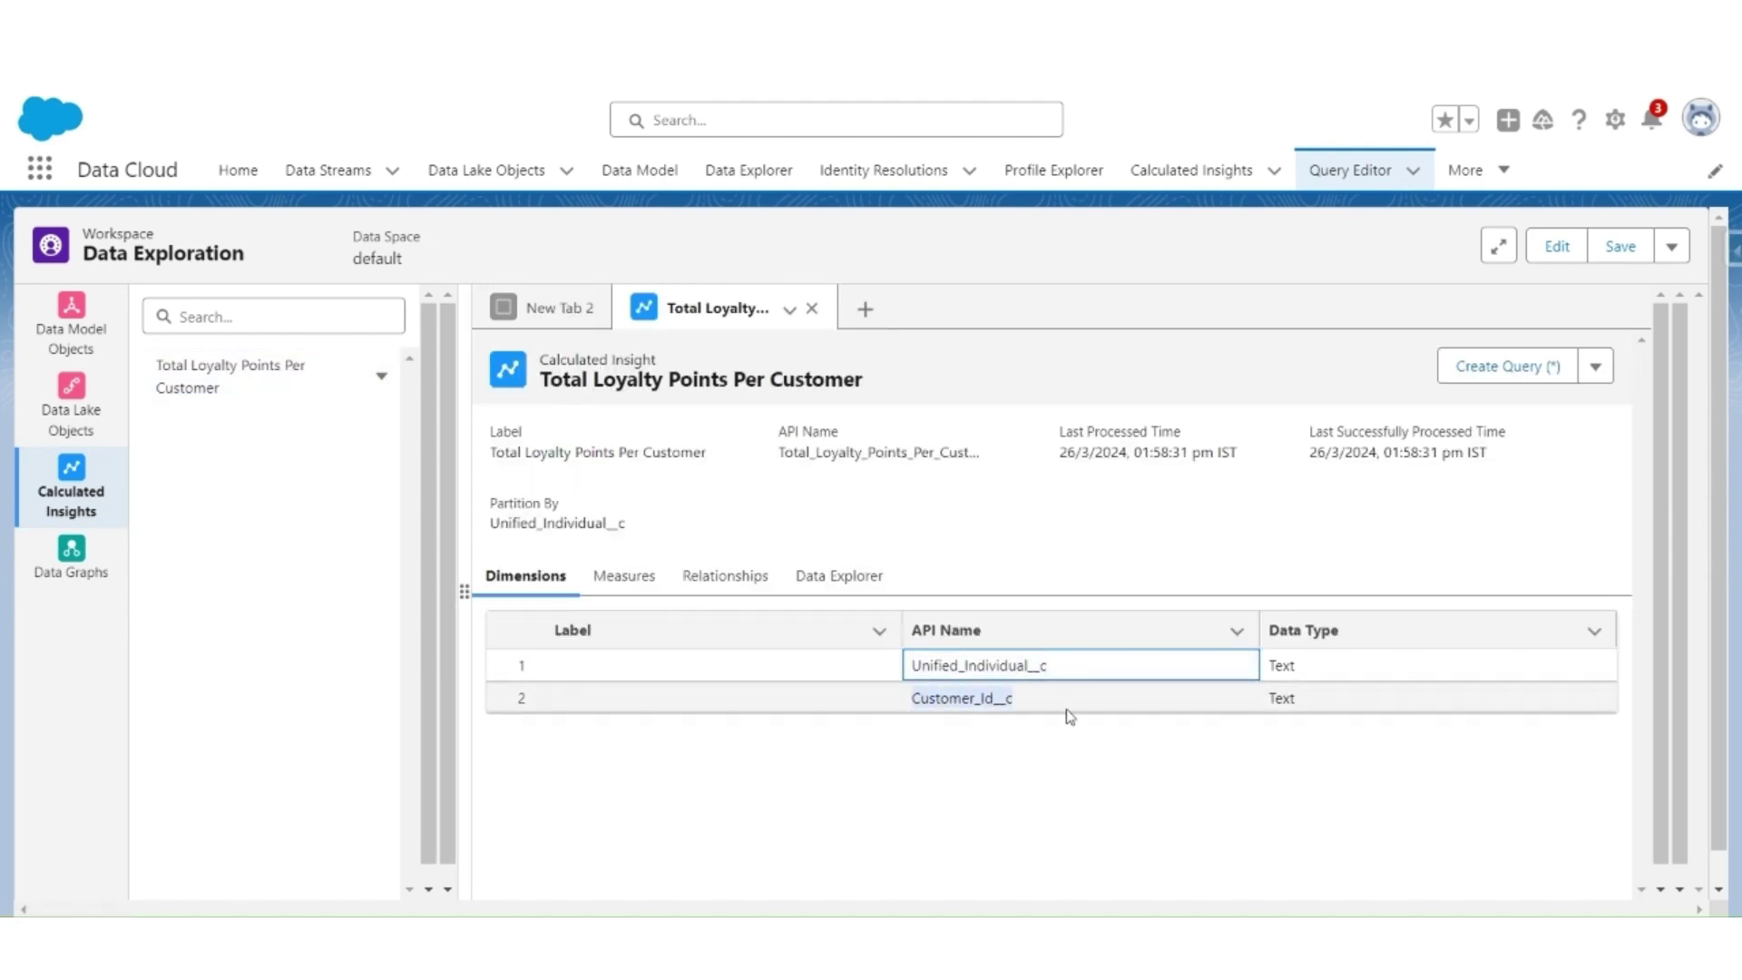
left_click(621, 577)
left_click_drag(823, 671, 993, 682)
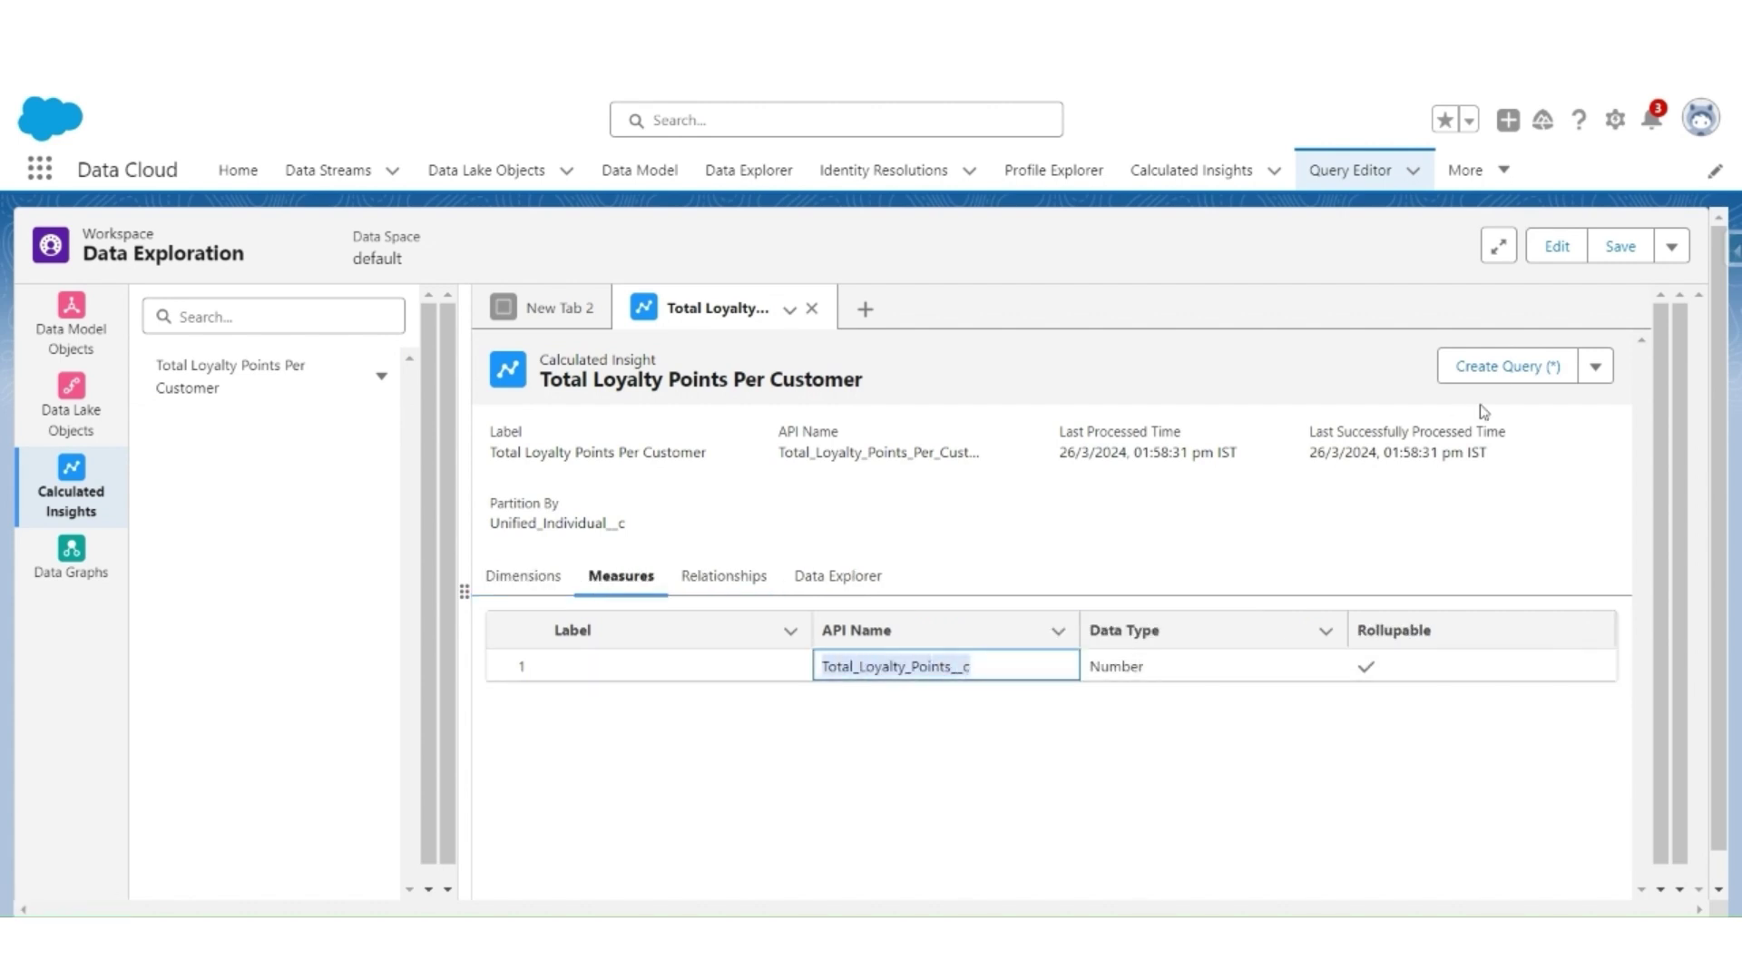
Create an all-fields query from the insight, trim it to "select * from Total_Loyalty_Points_Per_Customer__cio", run it and enlarge the results area.
left_click(1497, 365)
left_click_drag(954, 549, 1167, 556)
key("BackSpace")
left_click(1513, 513)
left_click_drag(1053, 629, 1046, 509)
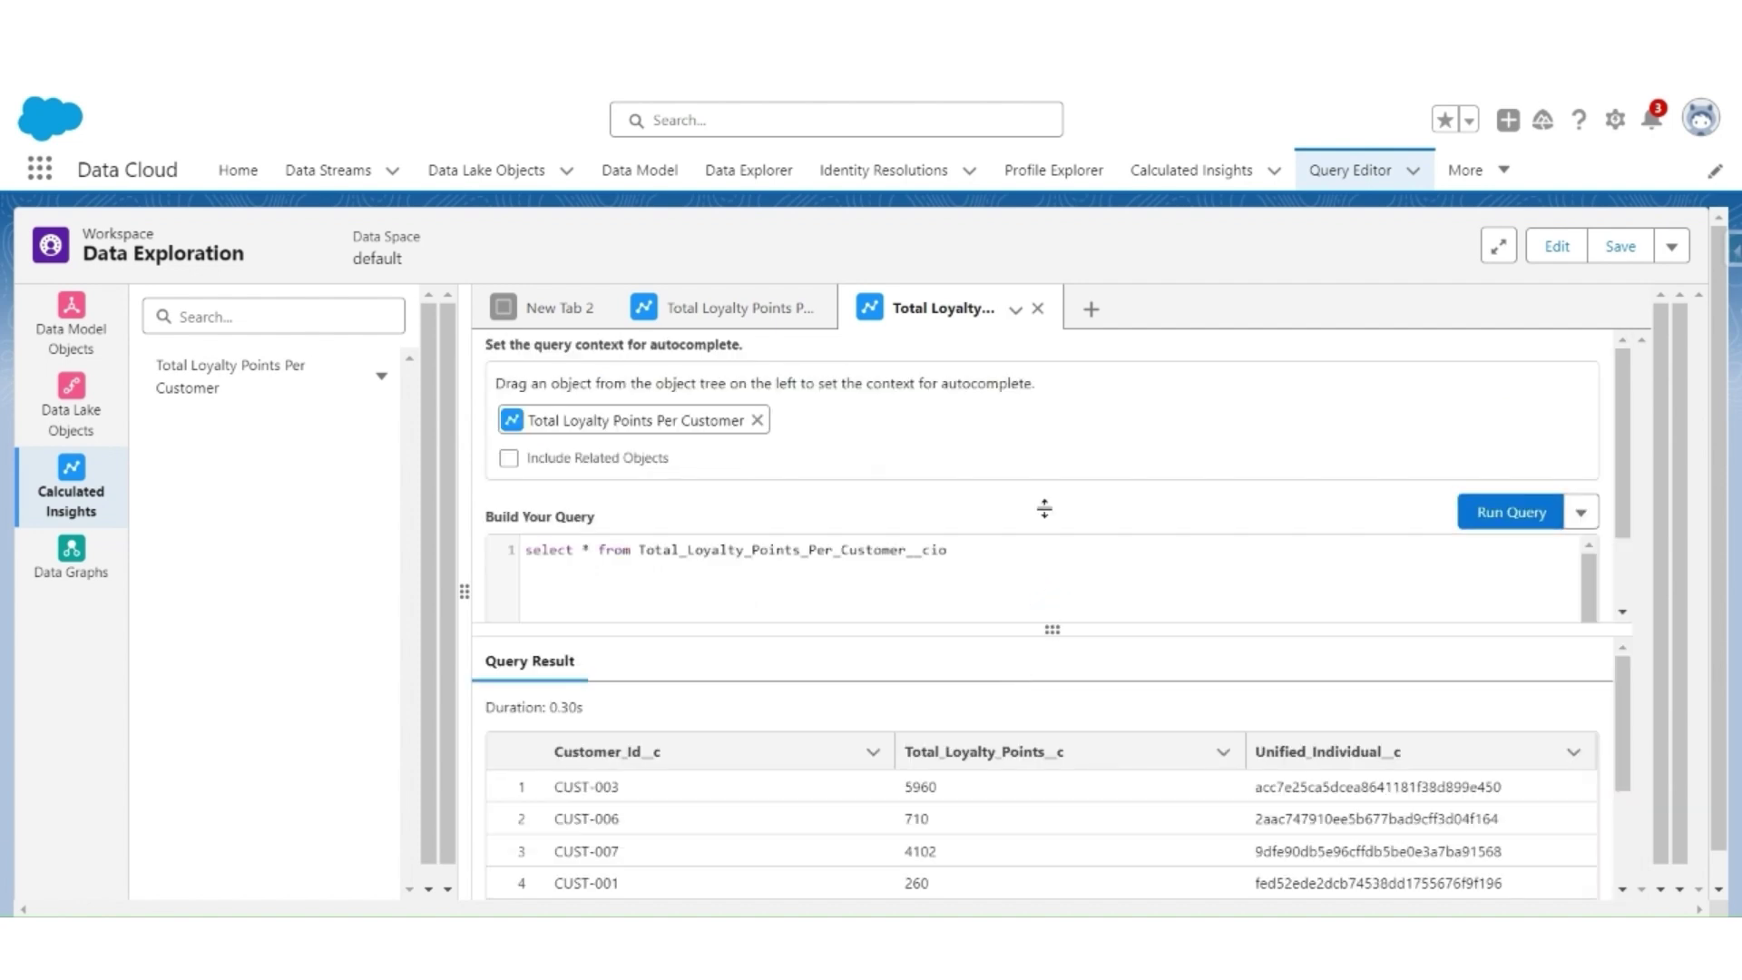
scroll(948, 768, "down", 1)
scroll(948, 768, "up", 1)
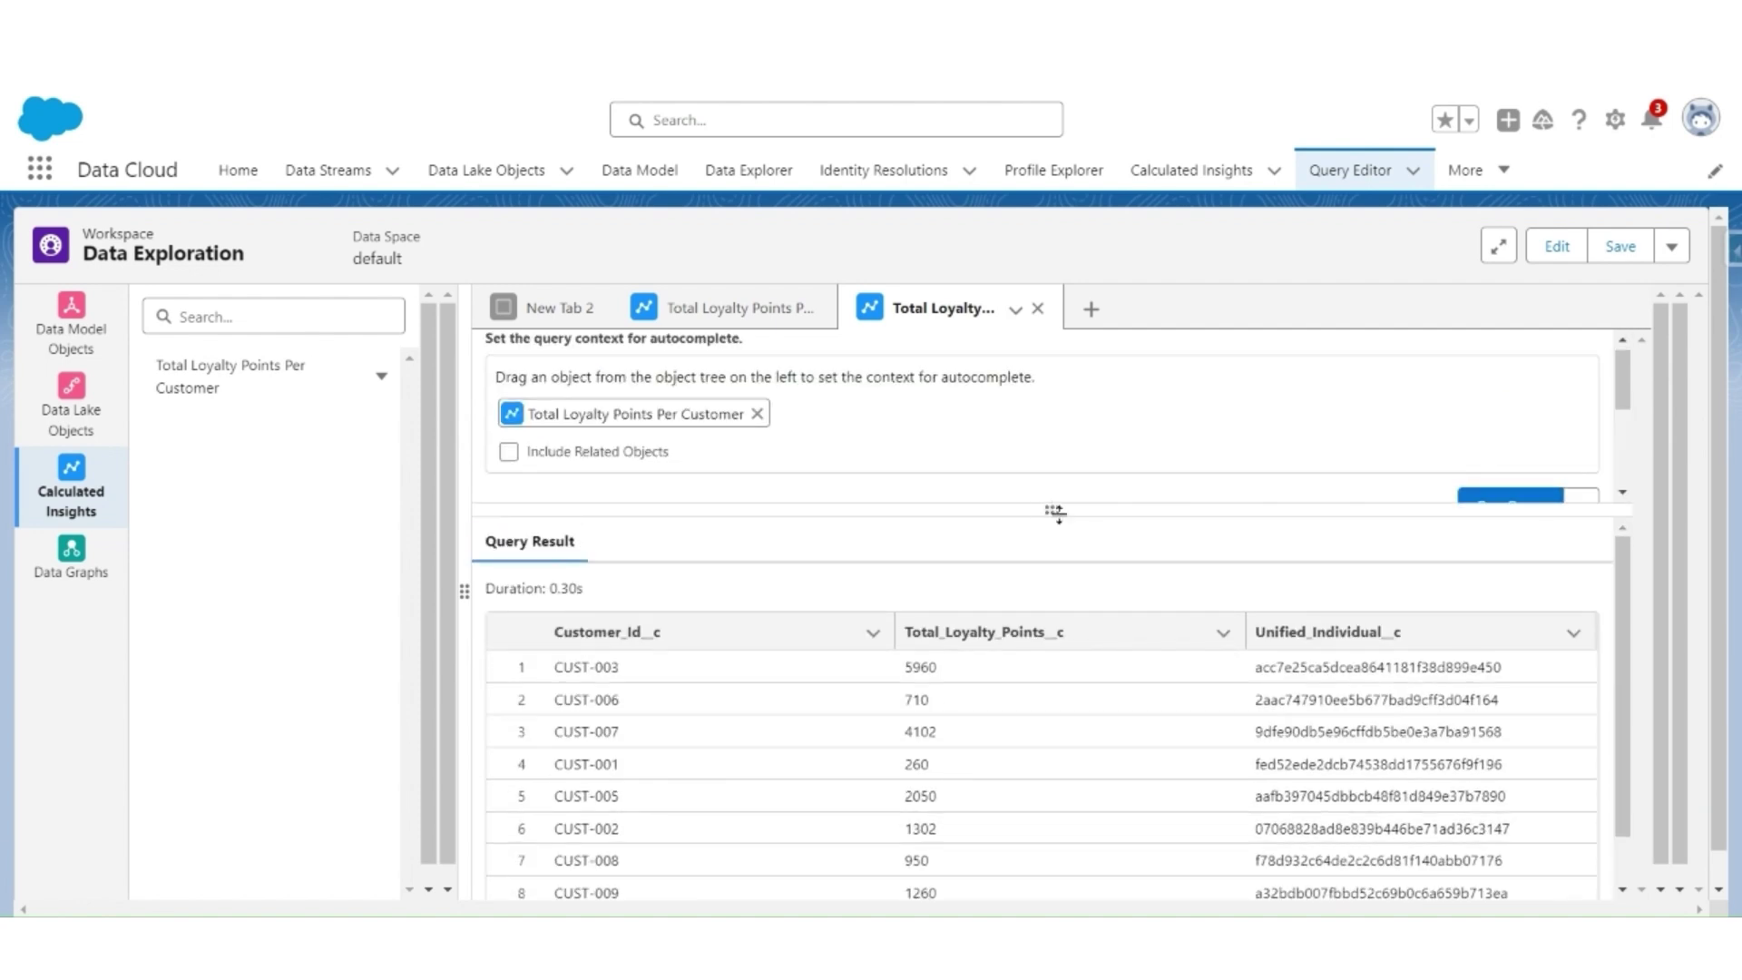
Append "order by Total_Loyalty_Points__c DESC" to the insight query and run it again.
left_click_drag(1052, 509, 1050, 668)
left_click(1009, 545)
type("order by tota")
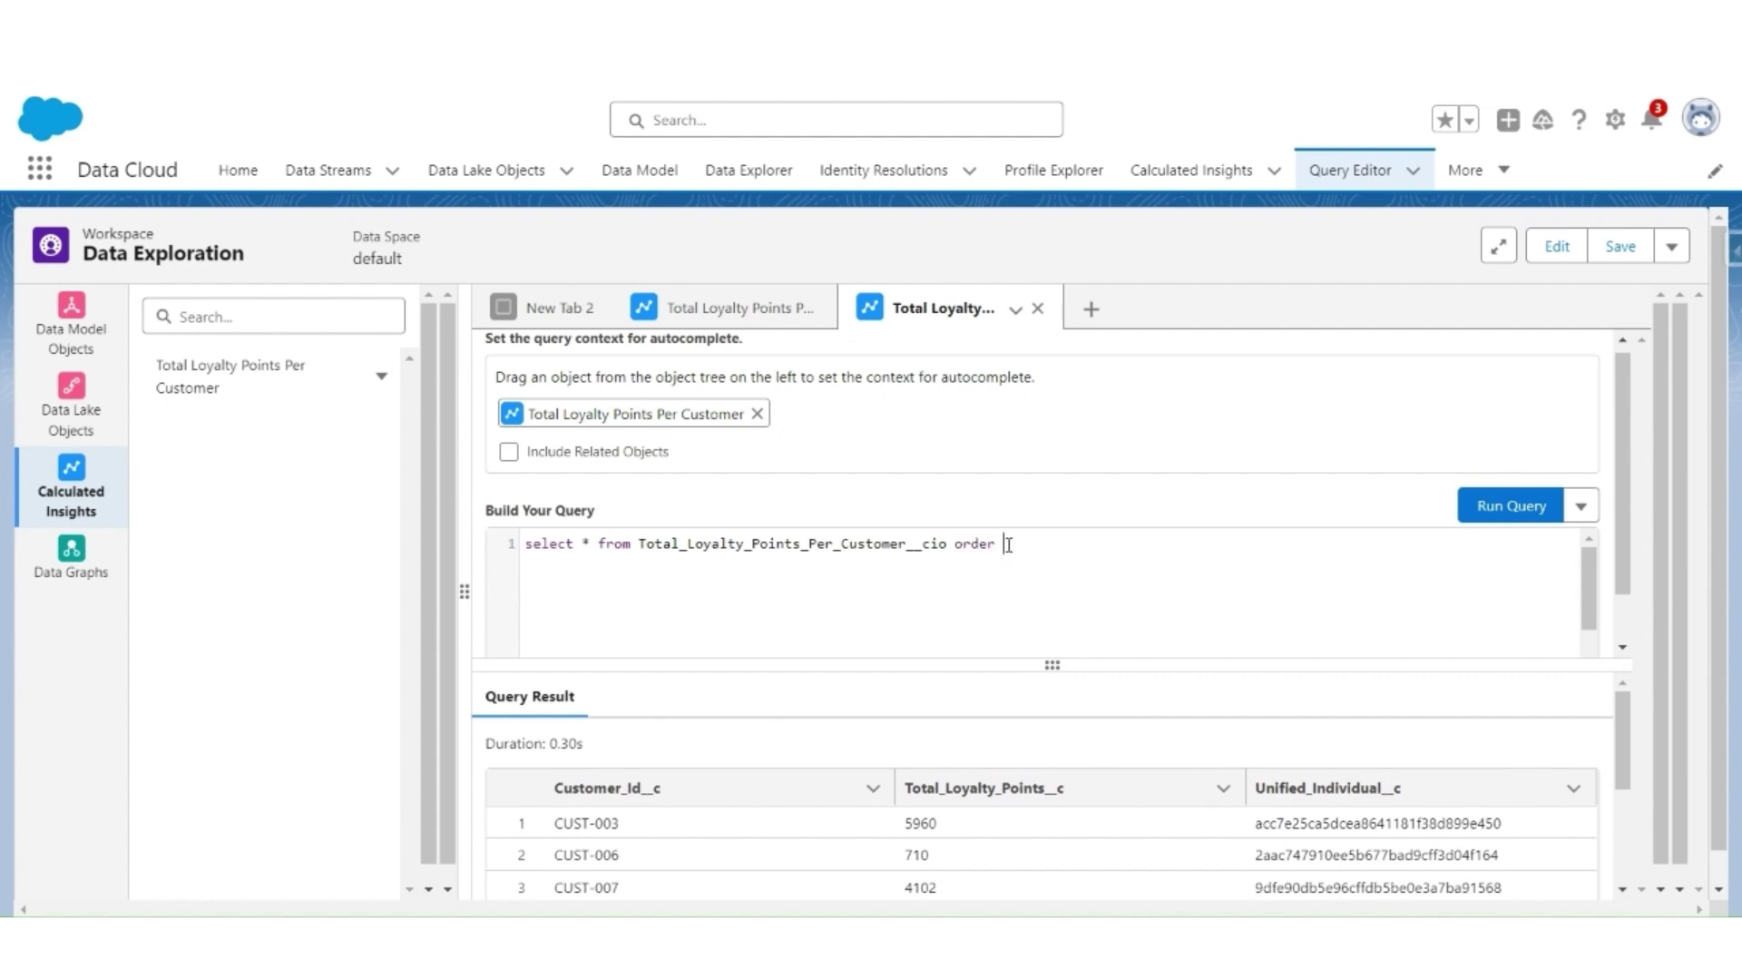
left_click(1210, 588)
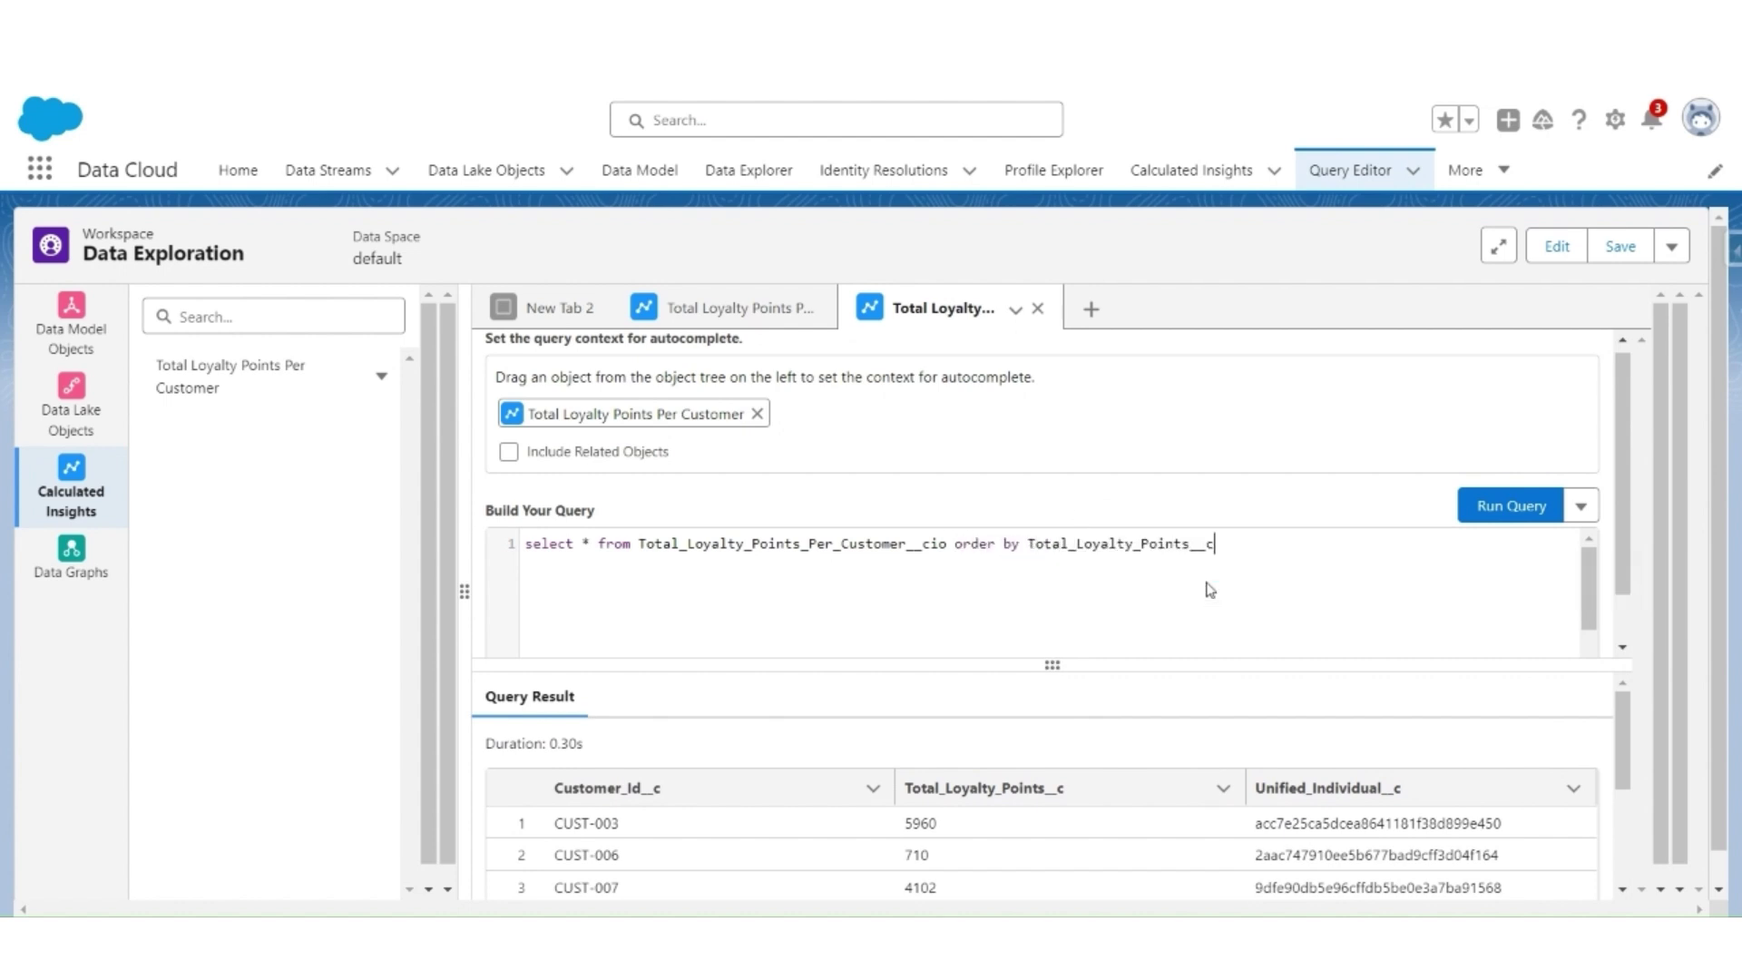
type("desc")
left_click(1258, 572)
left_click(1506, 504)
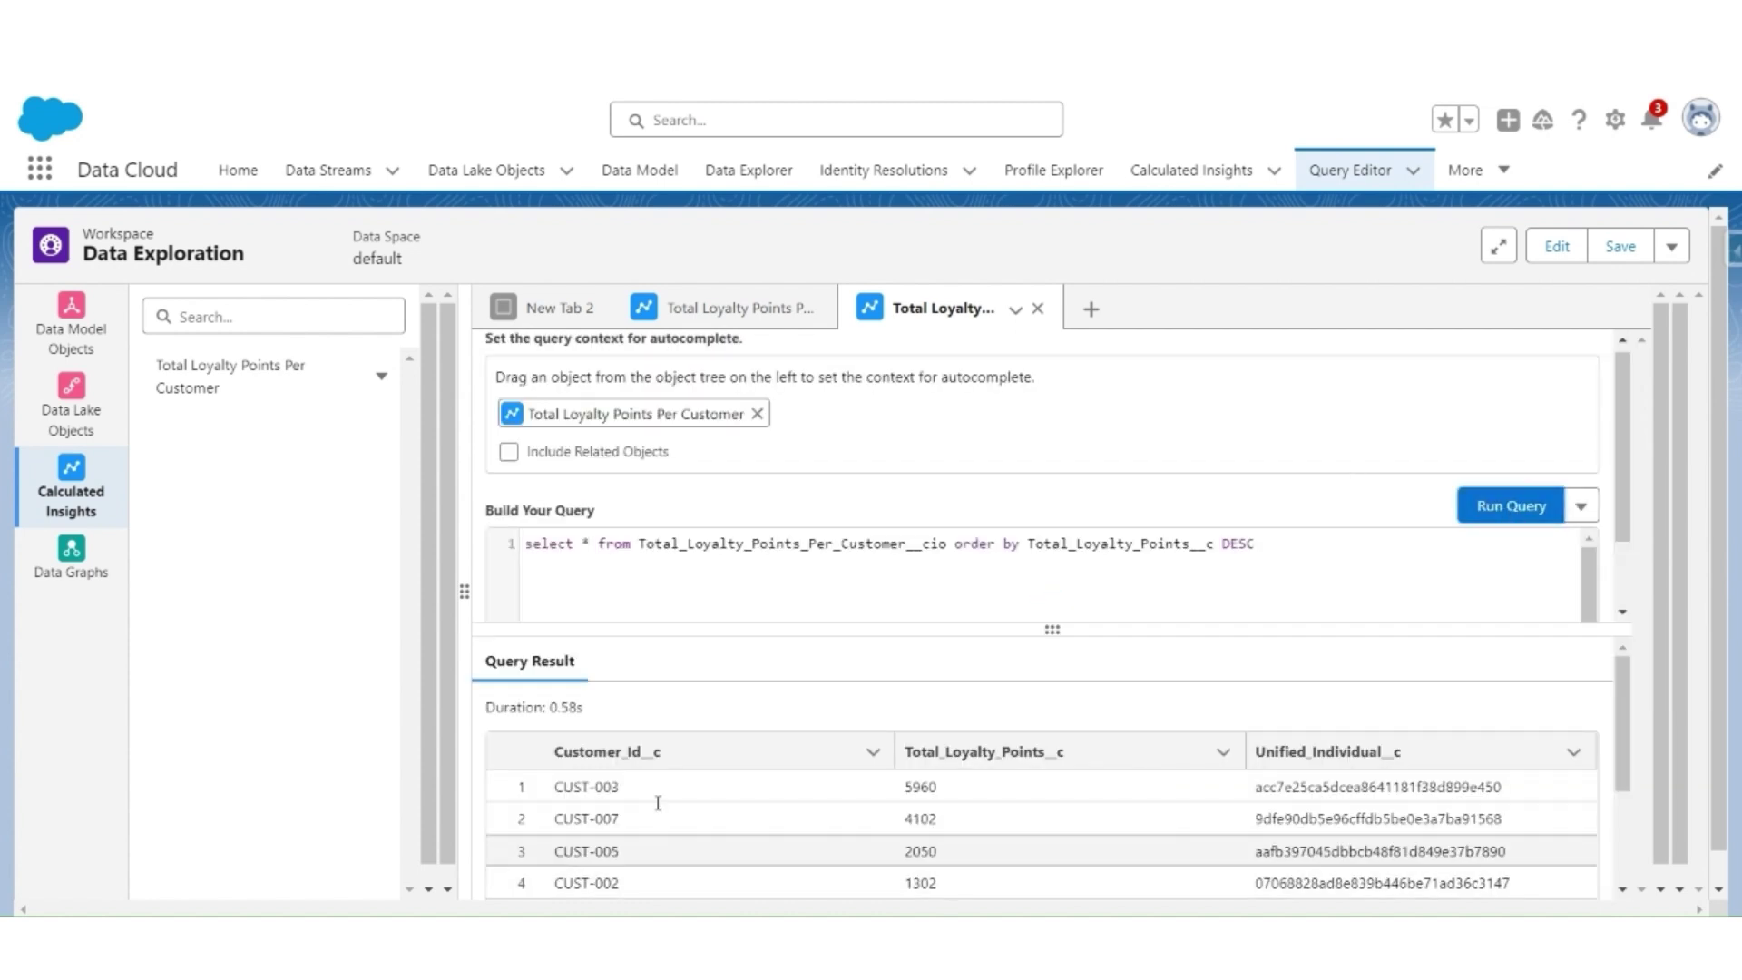
Examine the top row's customer ID, unified individual and loyalty points, and look through the remaining sorted results.
left_click_drag(635, 788, 555, 786)
left_click_drag(1263, 787, 1525, 786)
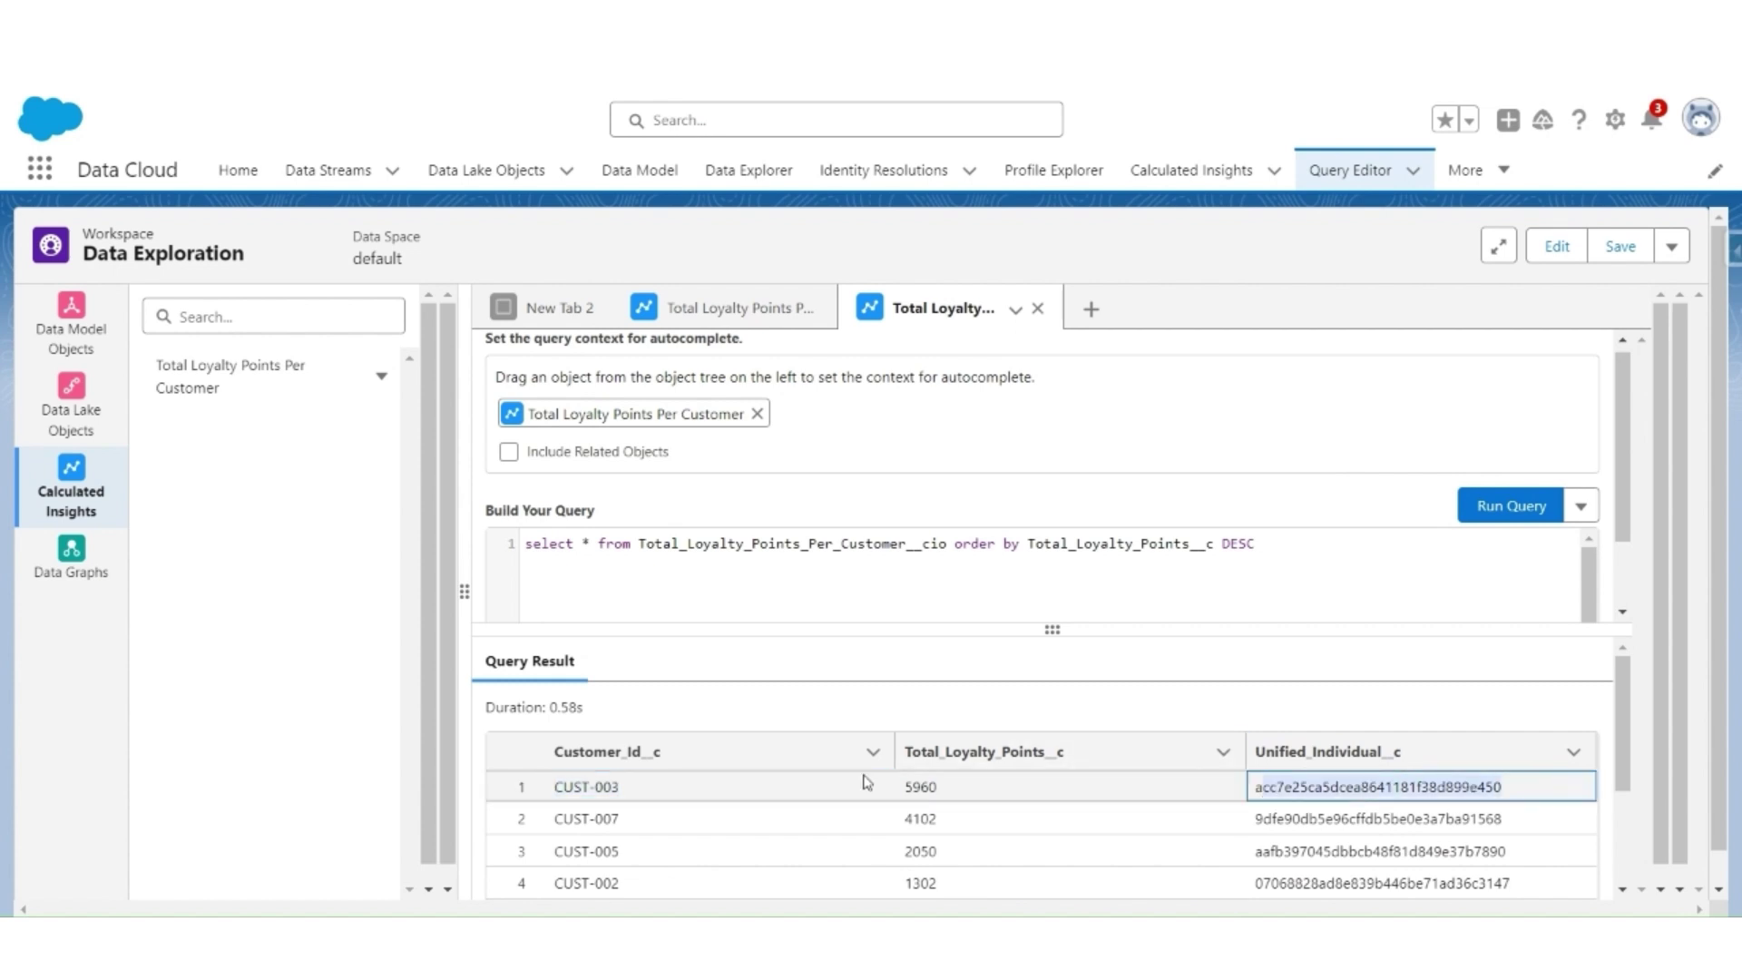
left_click_drag(951, 791, 903, 788)
scroll(1037, 808, "down", 2)
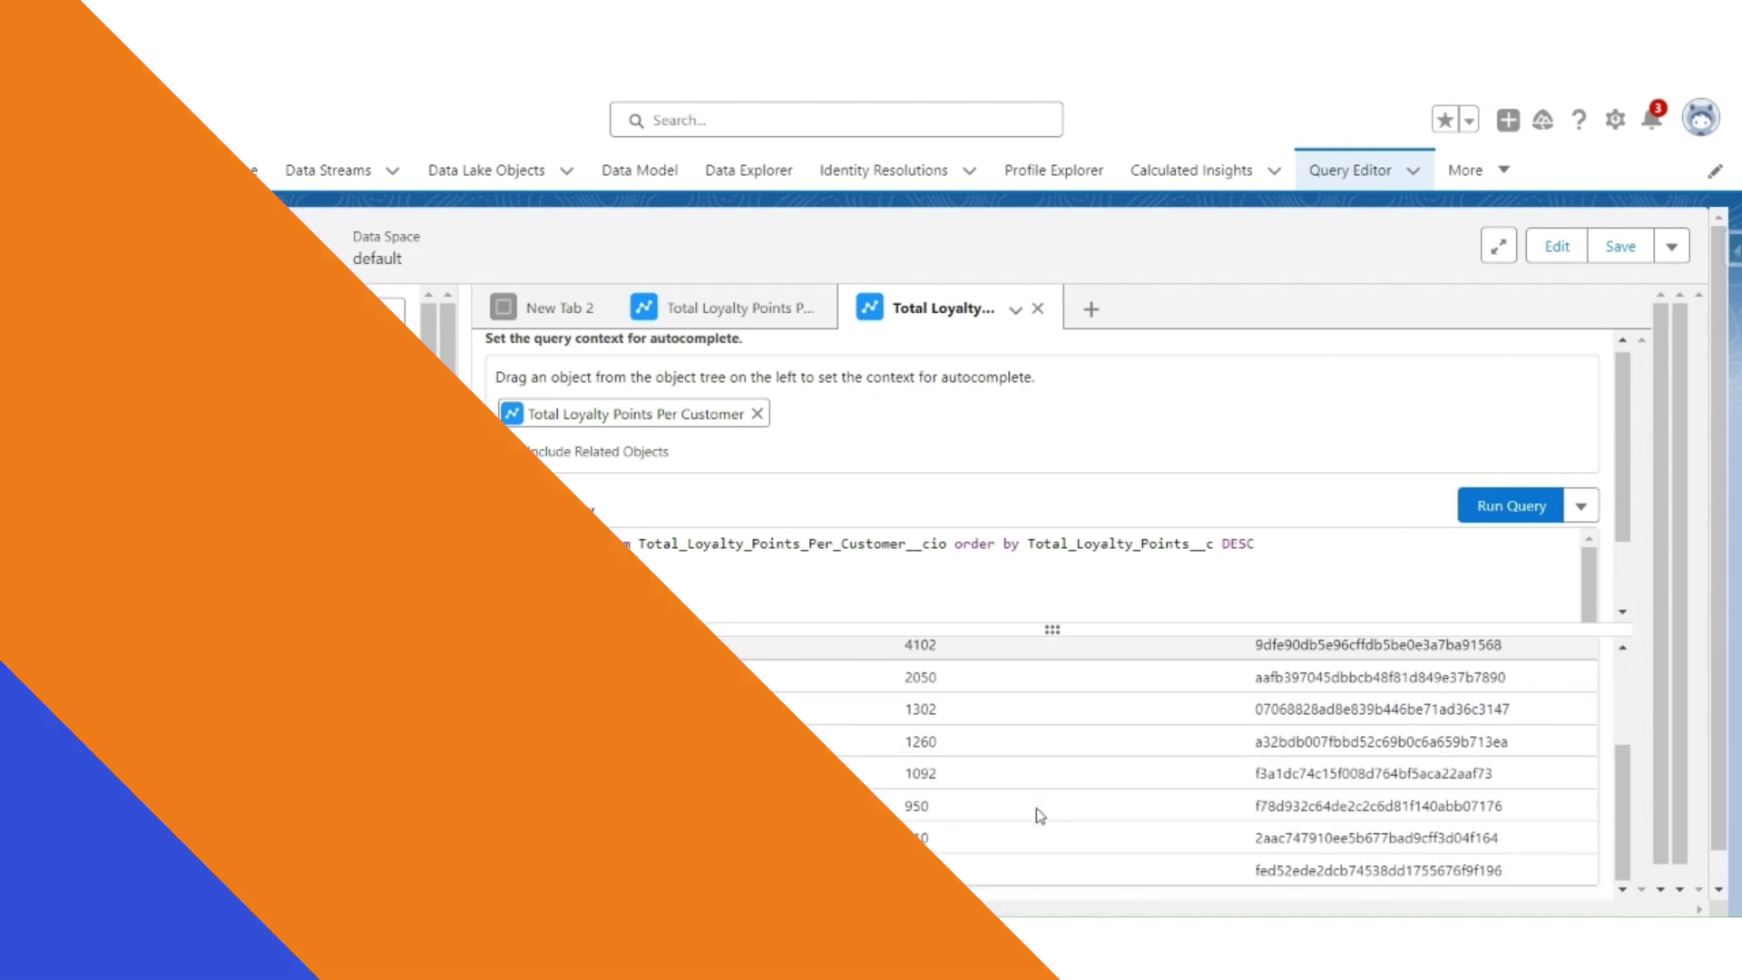